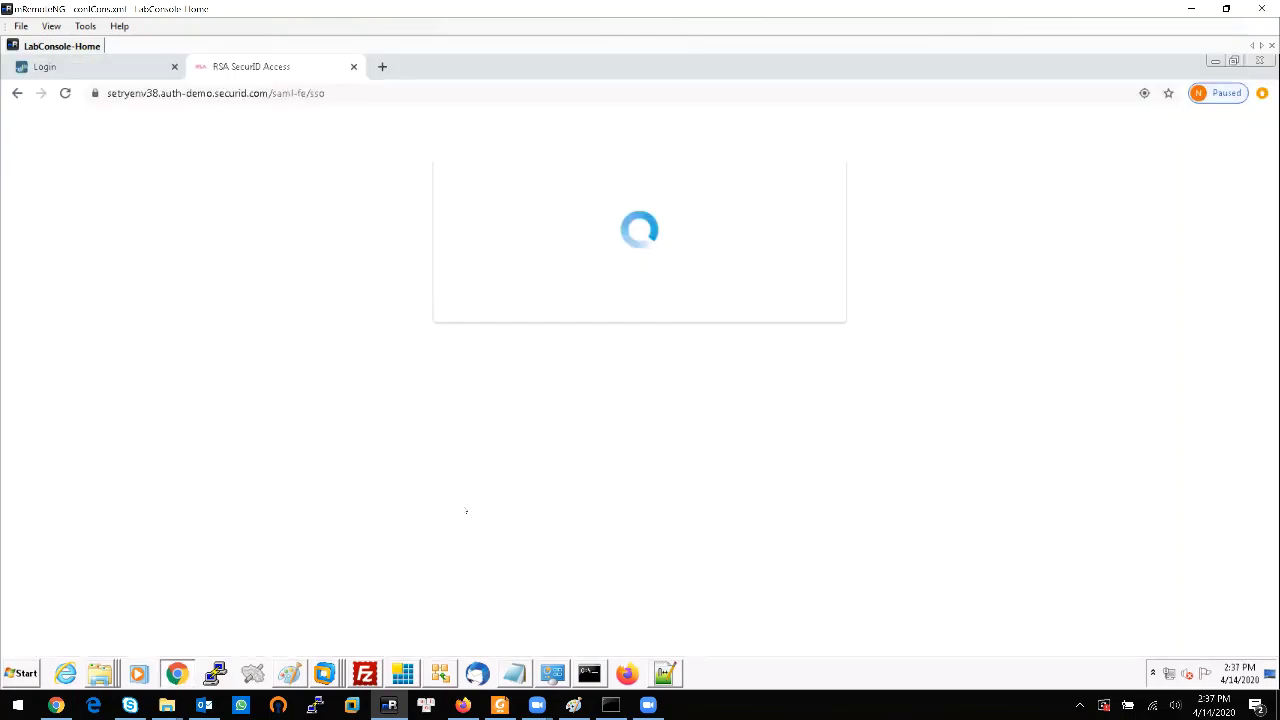
Remember this browser to finish signing in, then bring up the Applications menu on the dashboard
left_click(527, 403)
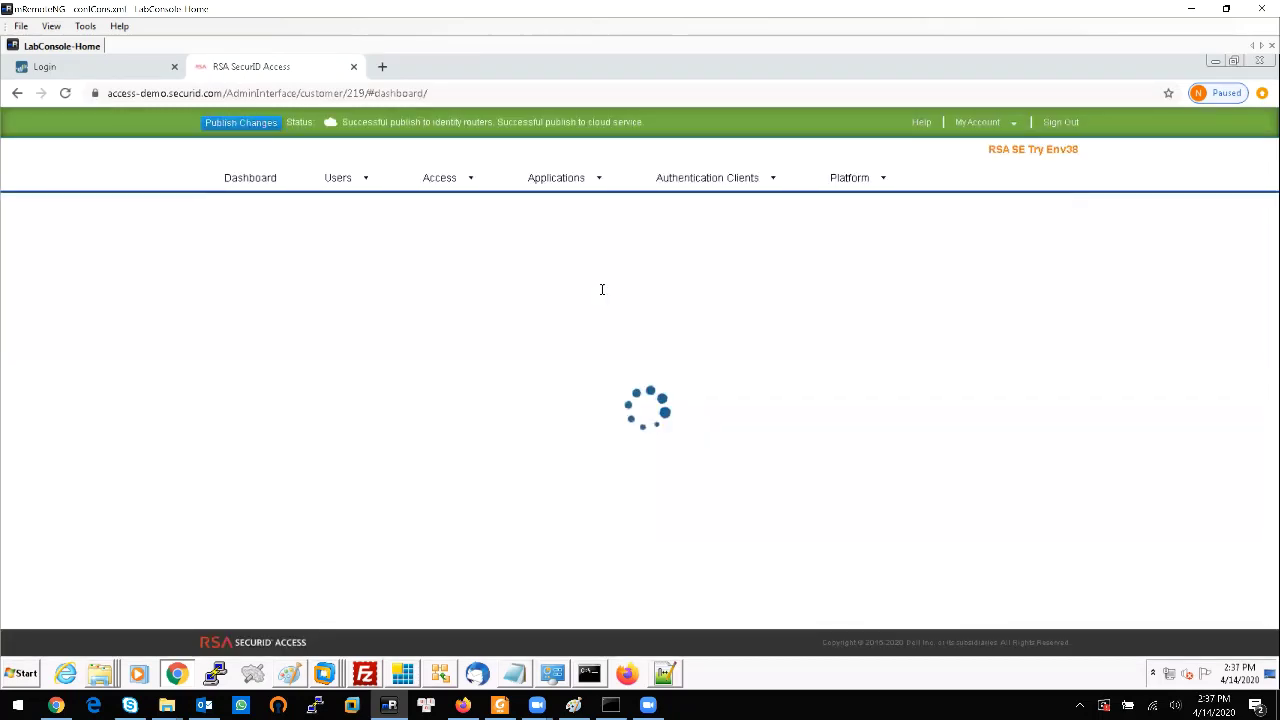
left_click(562, 179)
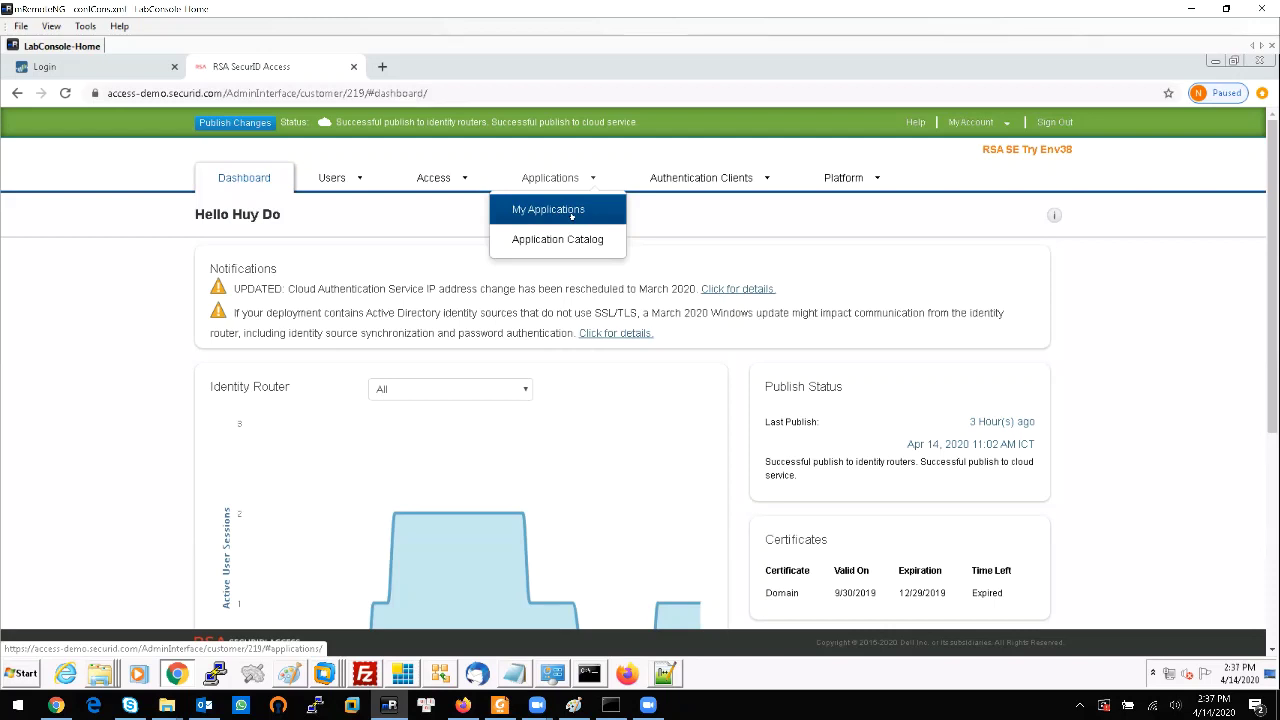
Open My Applications and start editing the Palo Alto Networks - Global Protect application
key("Return")
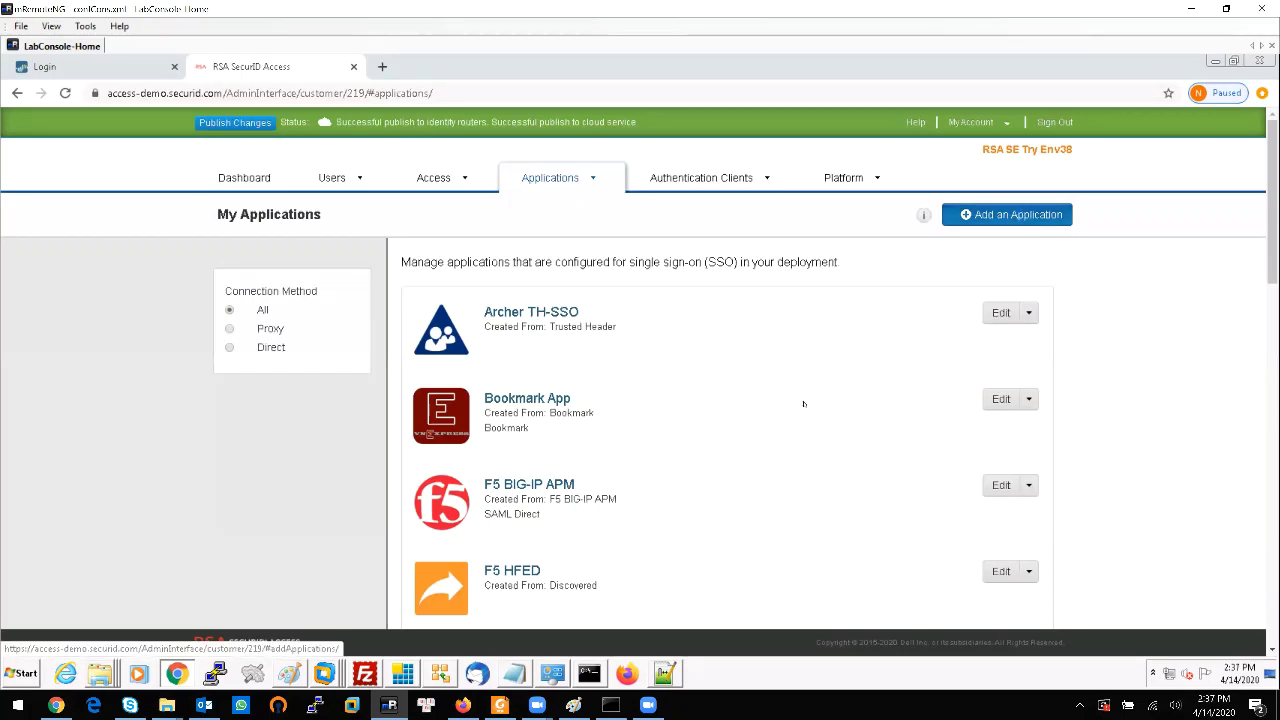
scroll(815, 401, "down", 4)
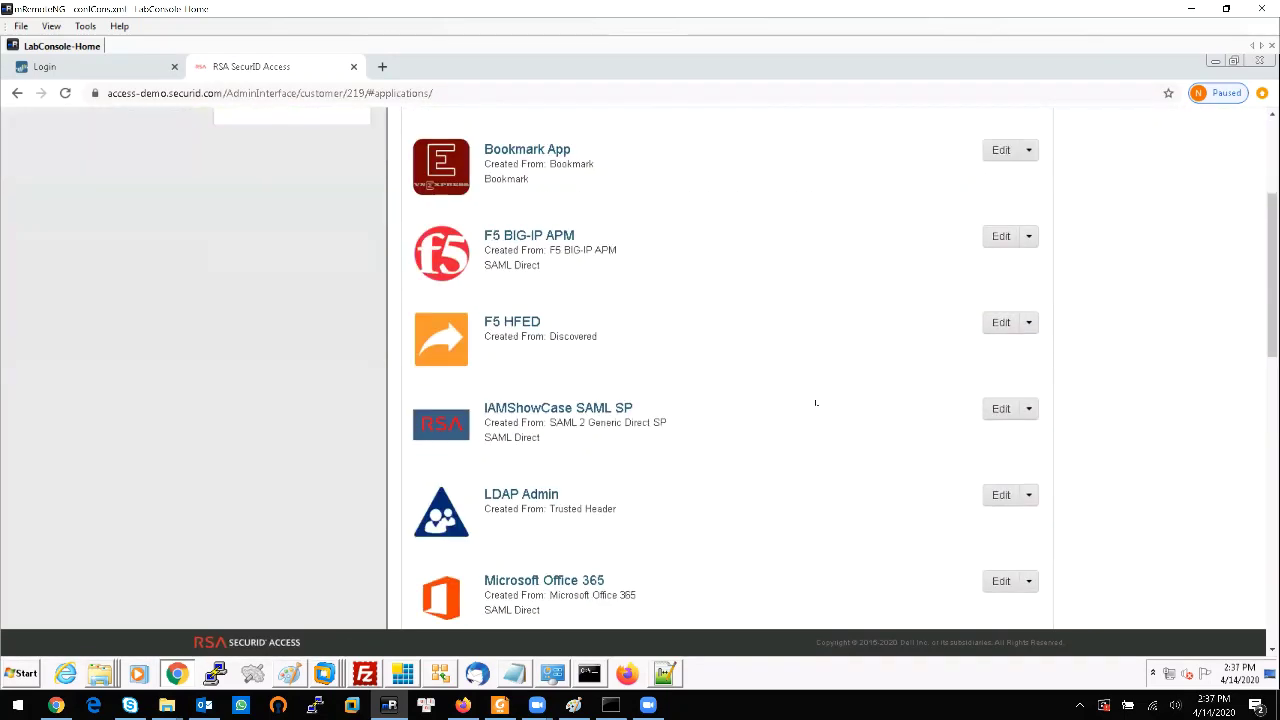
scroll(815, 401, "down", 5)
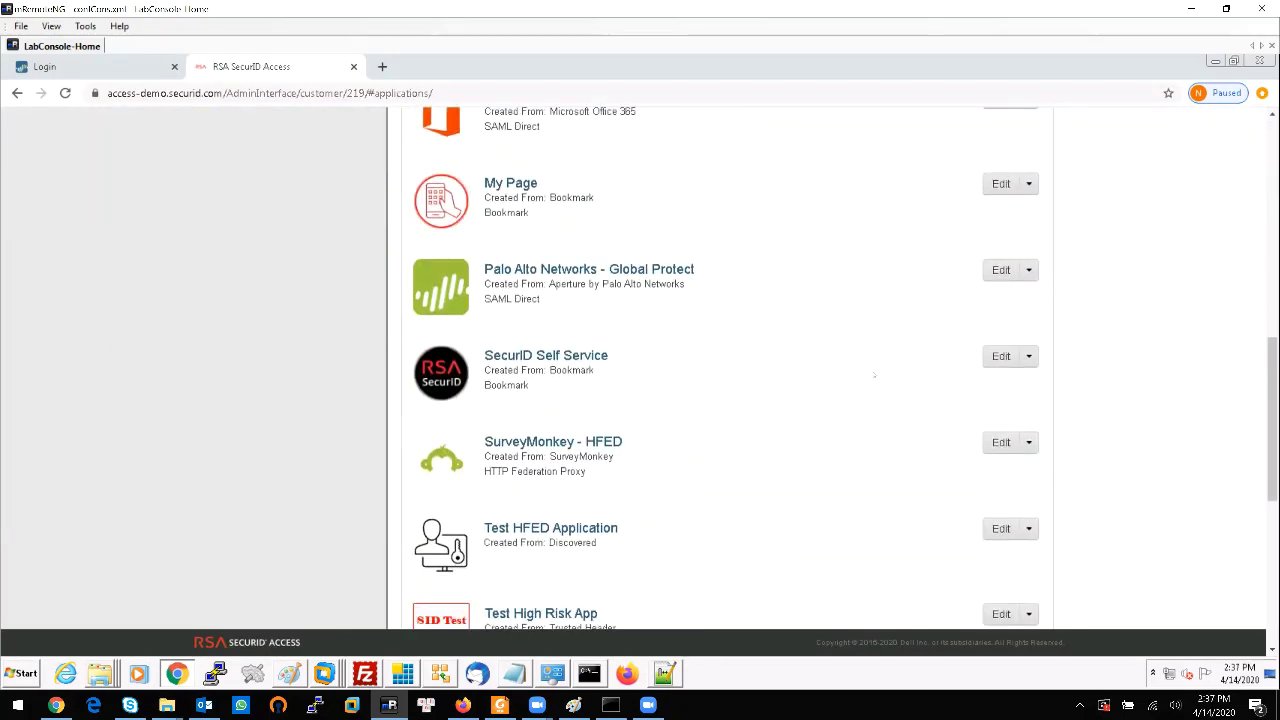
scroll(884, 228, "down", 2)
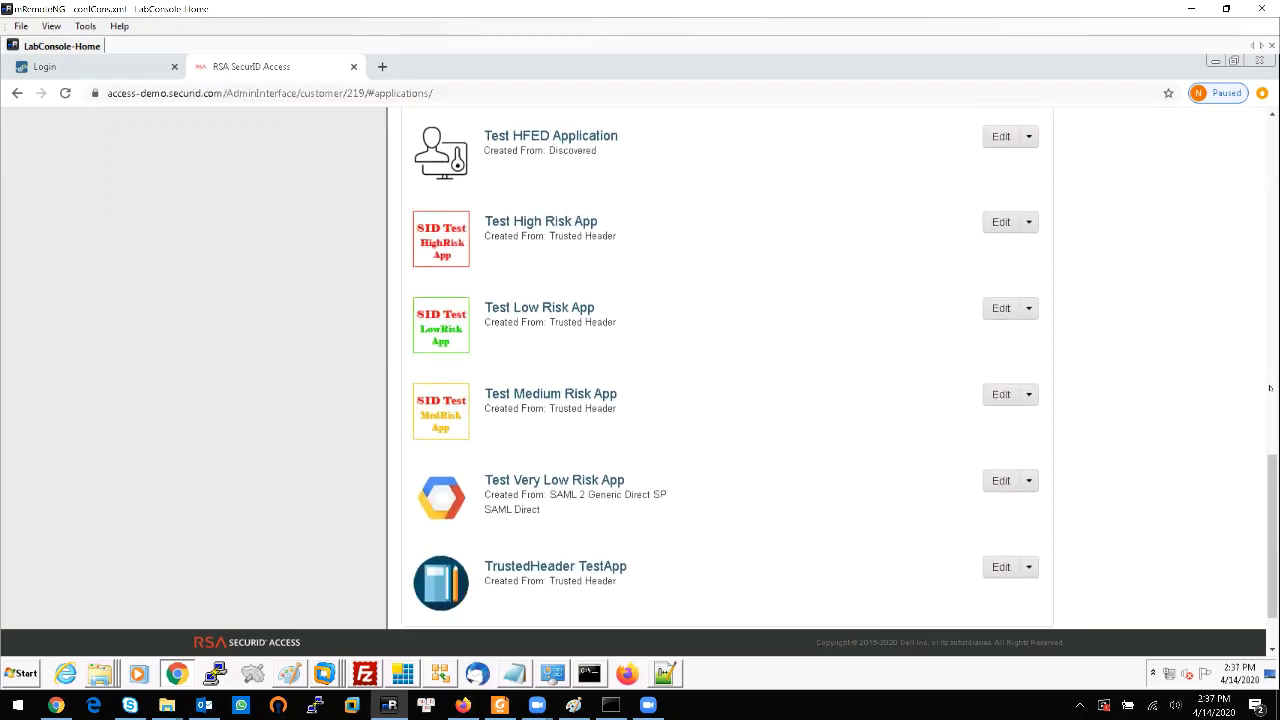
scroll(1270, 530, "up", 4)
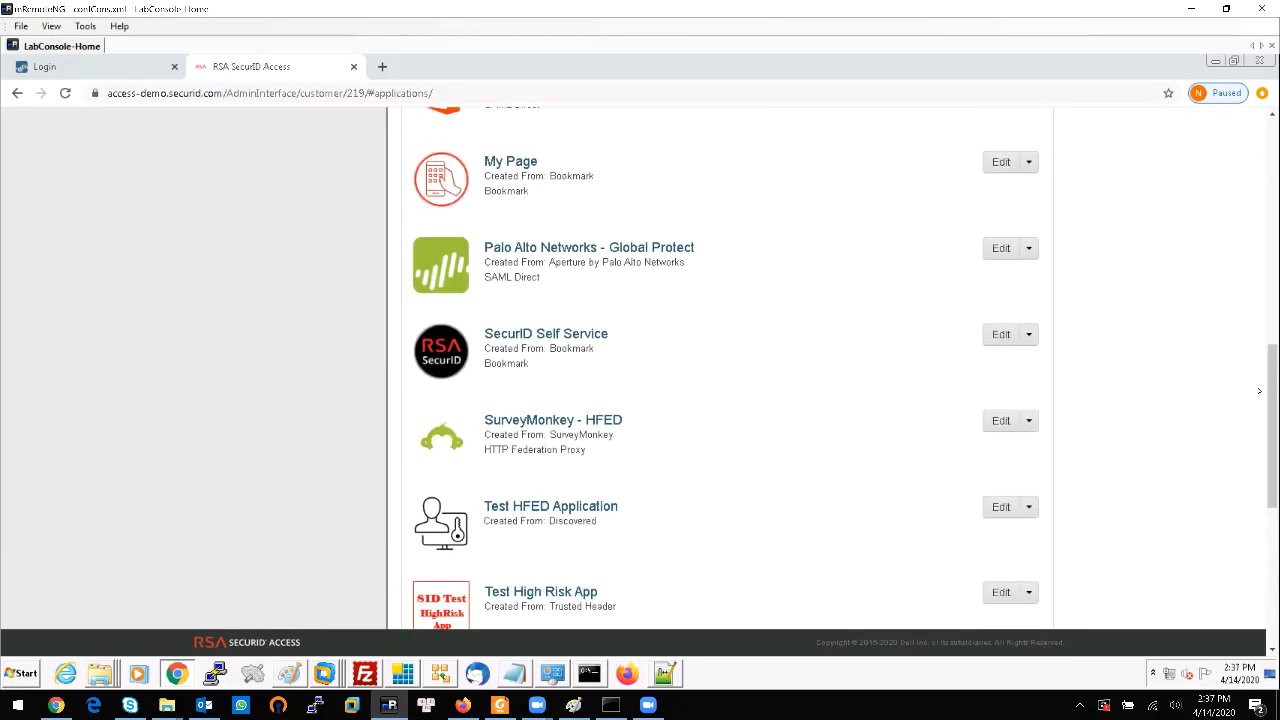
scroll(1260, 393, "down", 3)
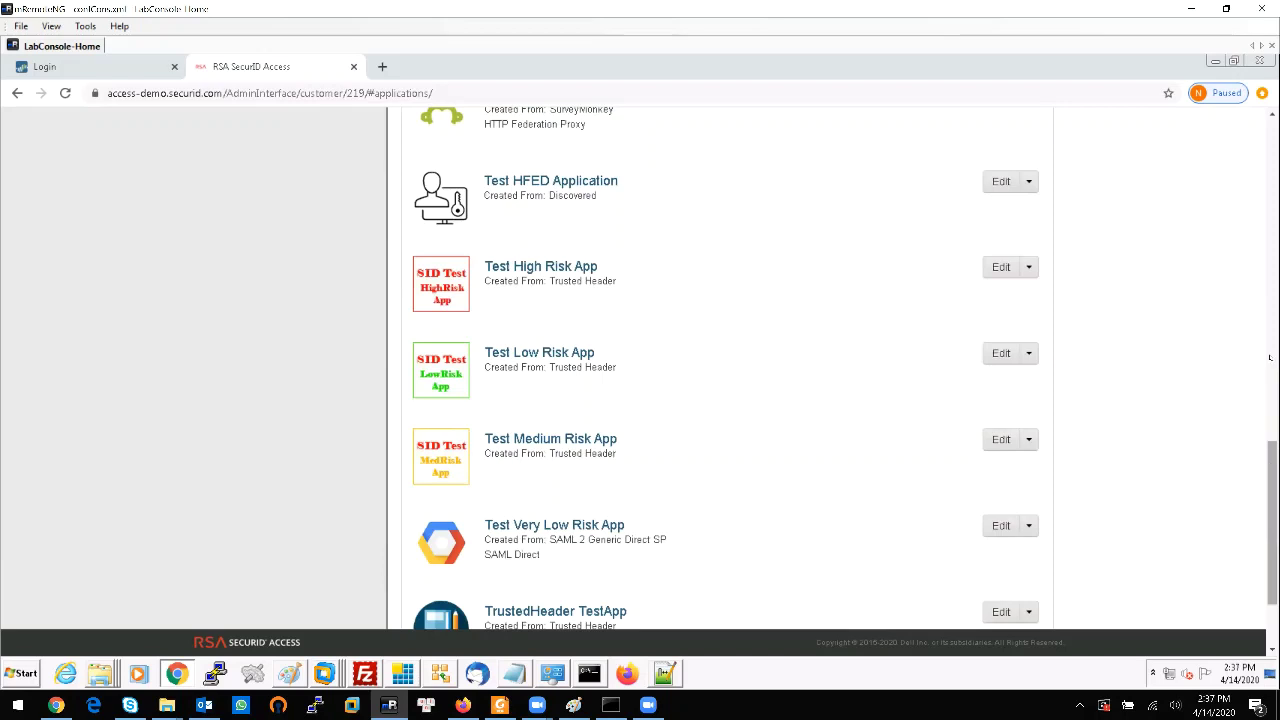
scroll(1270, 299, "up", 4)
scroll(1270, 299, "up", 2)
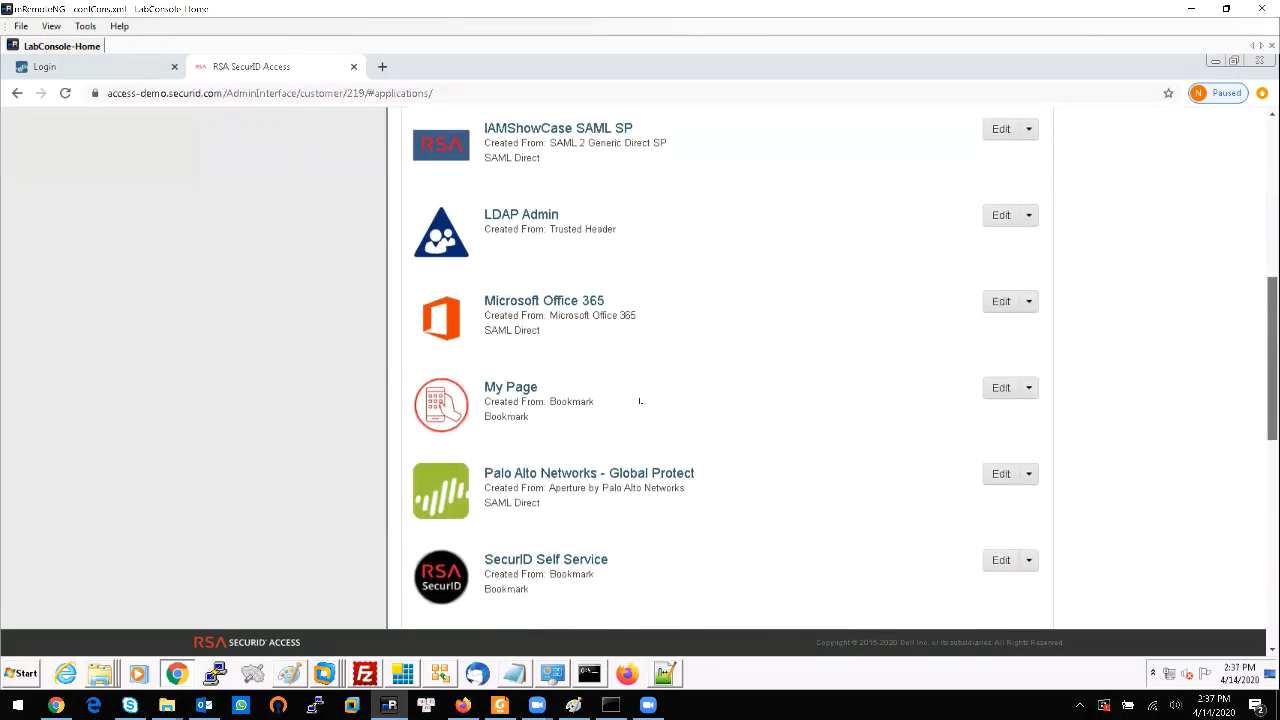
left_click(1001, 474)
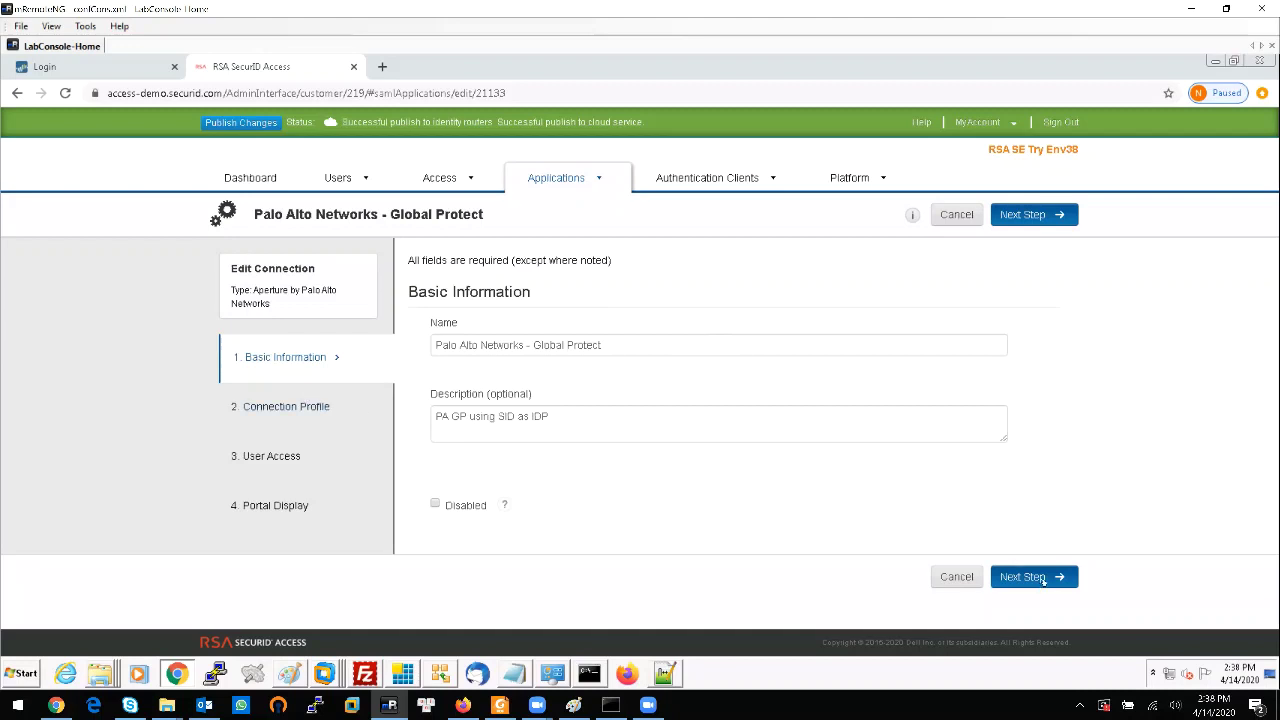
Review the Global Protect app's Name and Description, then advance to the Connection Profile step
left_click(614, 344)
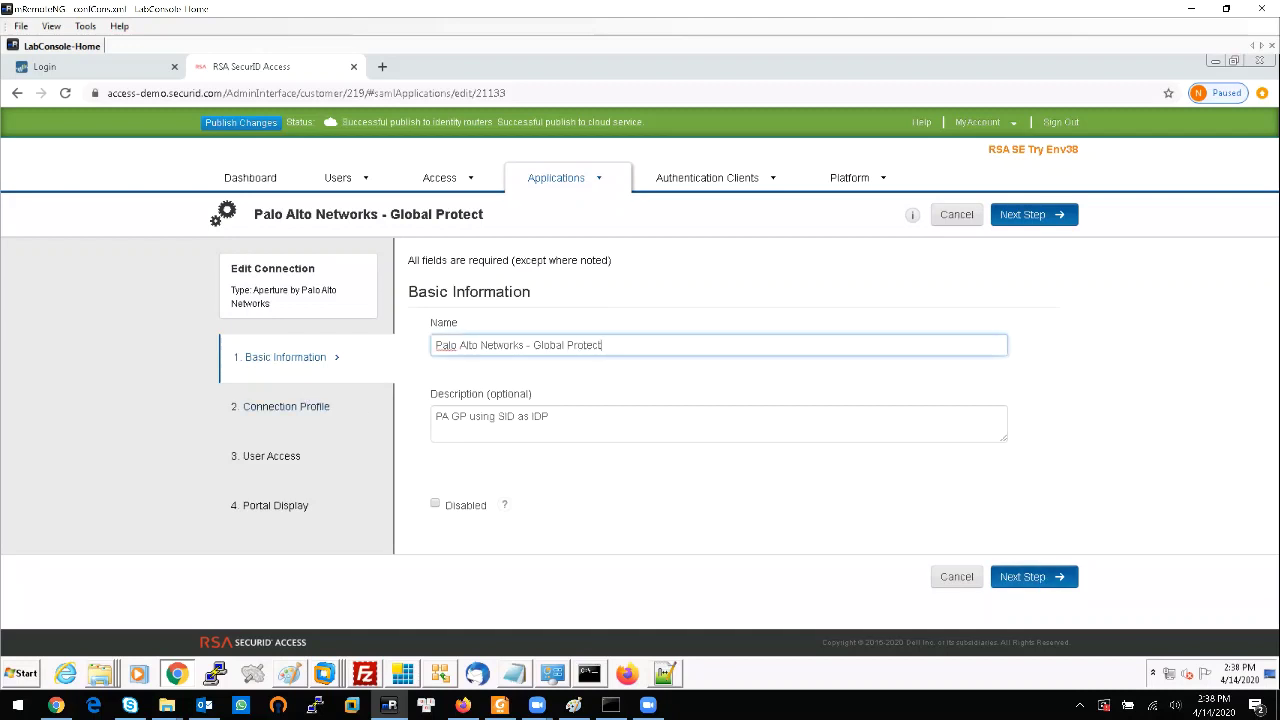
left_click(640, 420)
left_click(1033, 578)
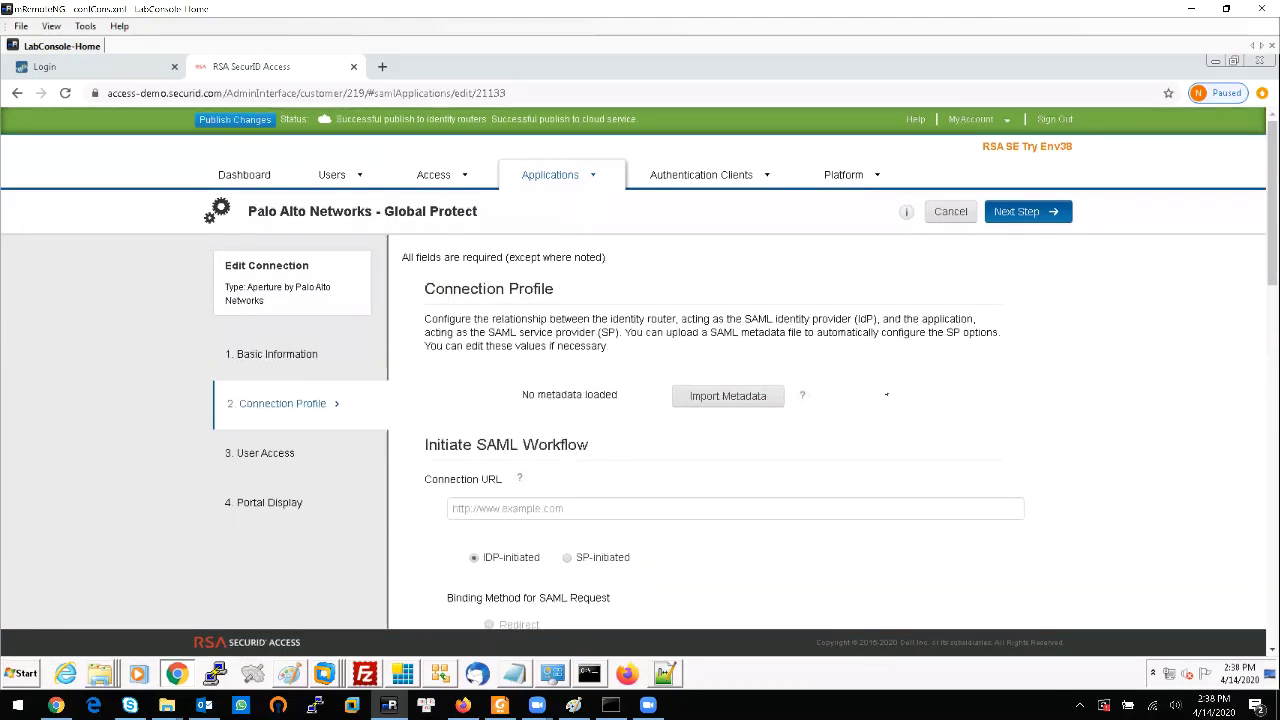
scroll(682, 383, "down", 3)
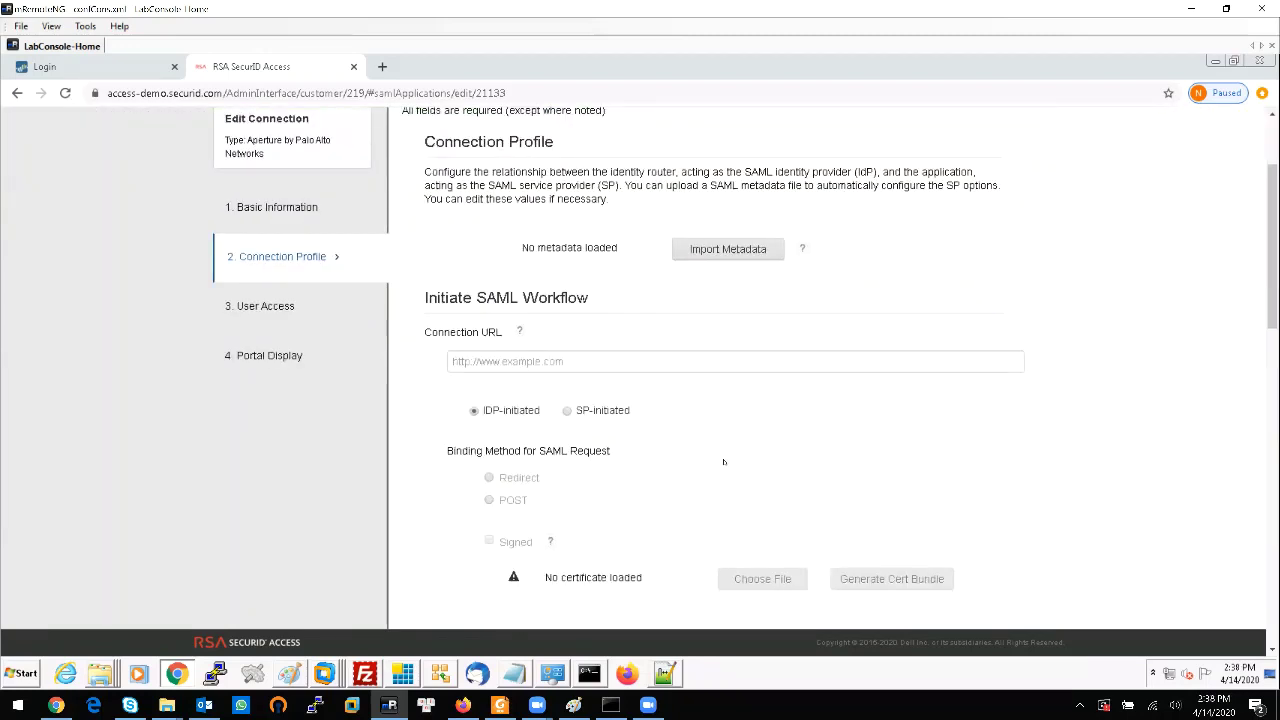
scroll(724, 461, "down", 5)
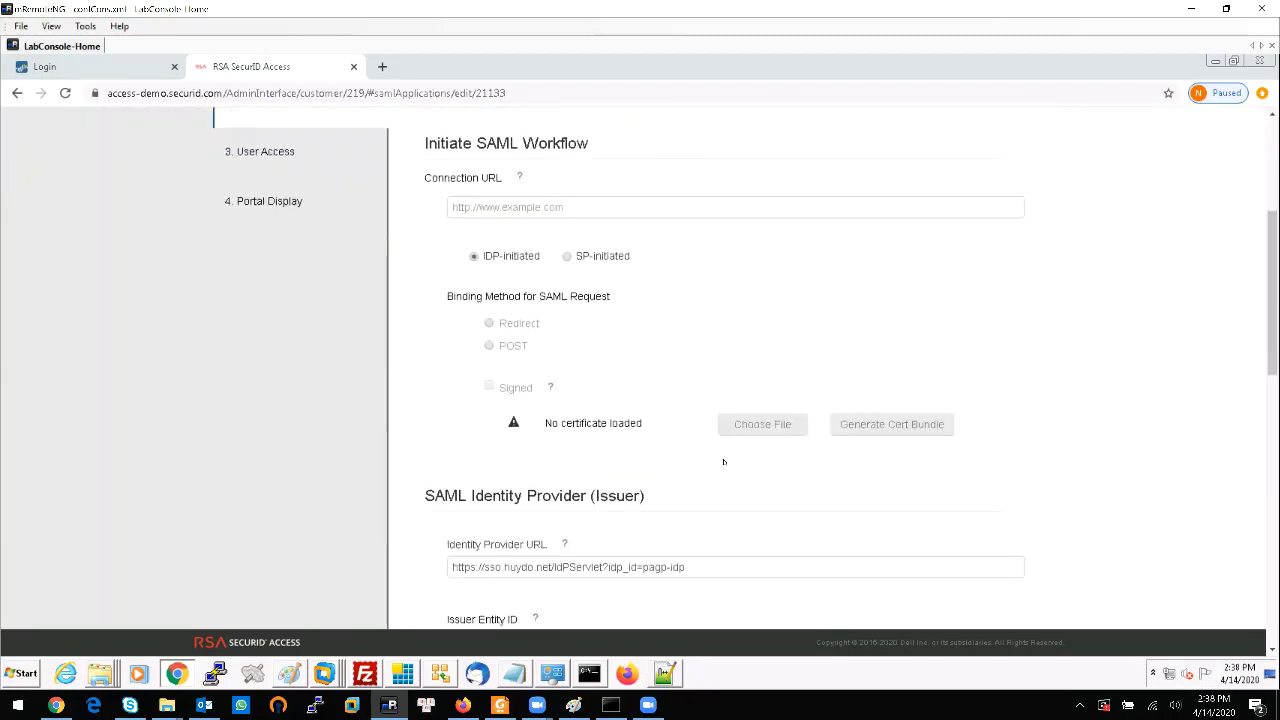
scroll(724, 461, "down", 1)
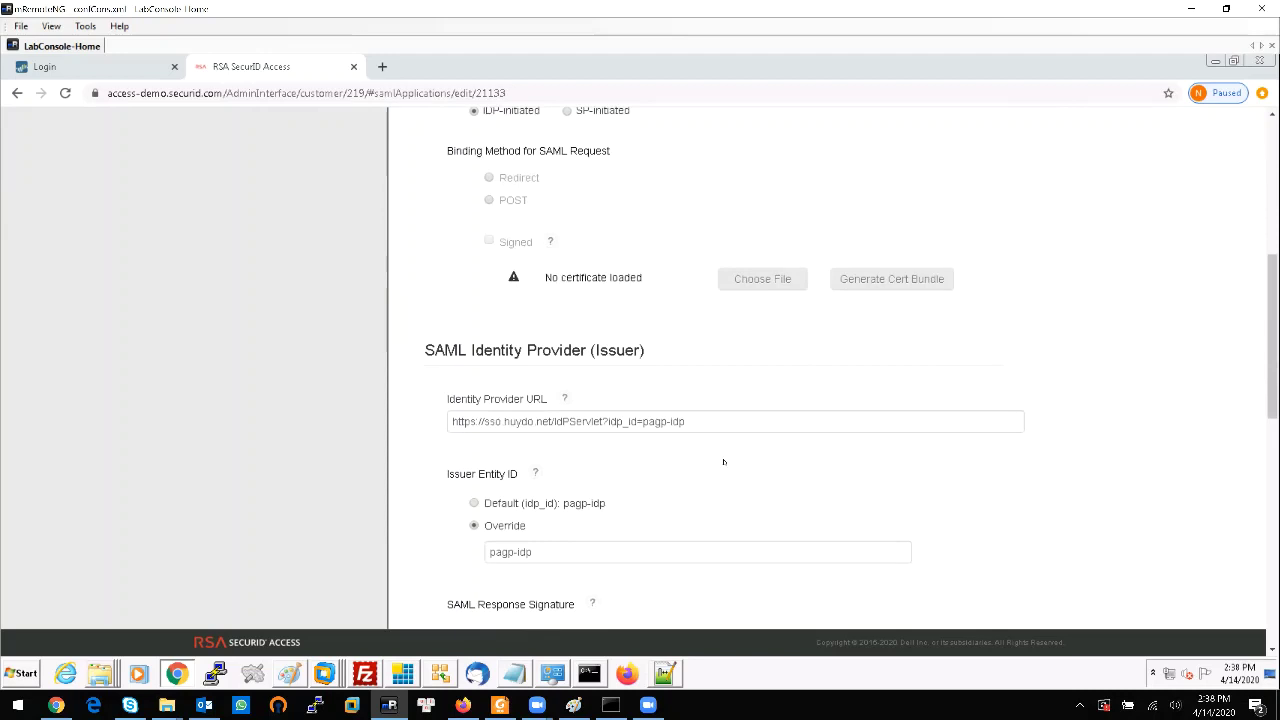
scroll(724, 461, "down", 1)
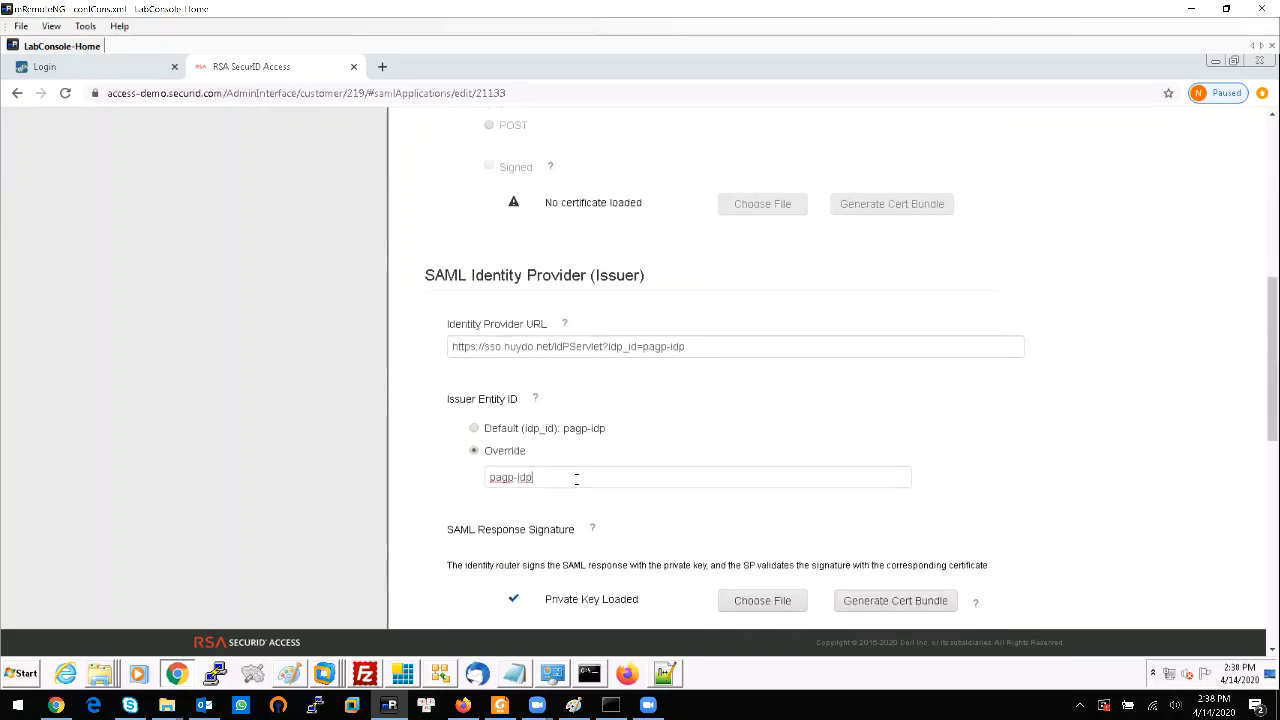
left_click_drag(533, 477, 471, 478)
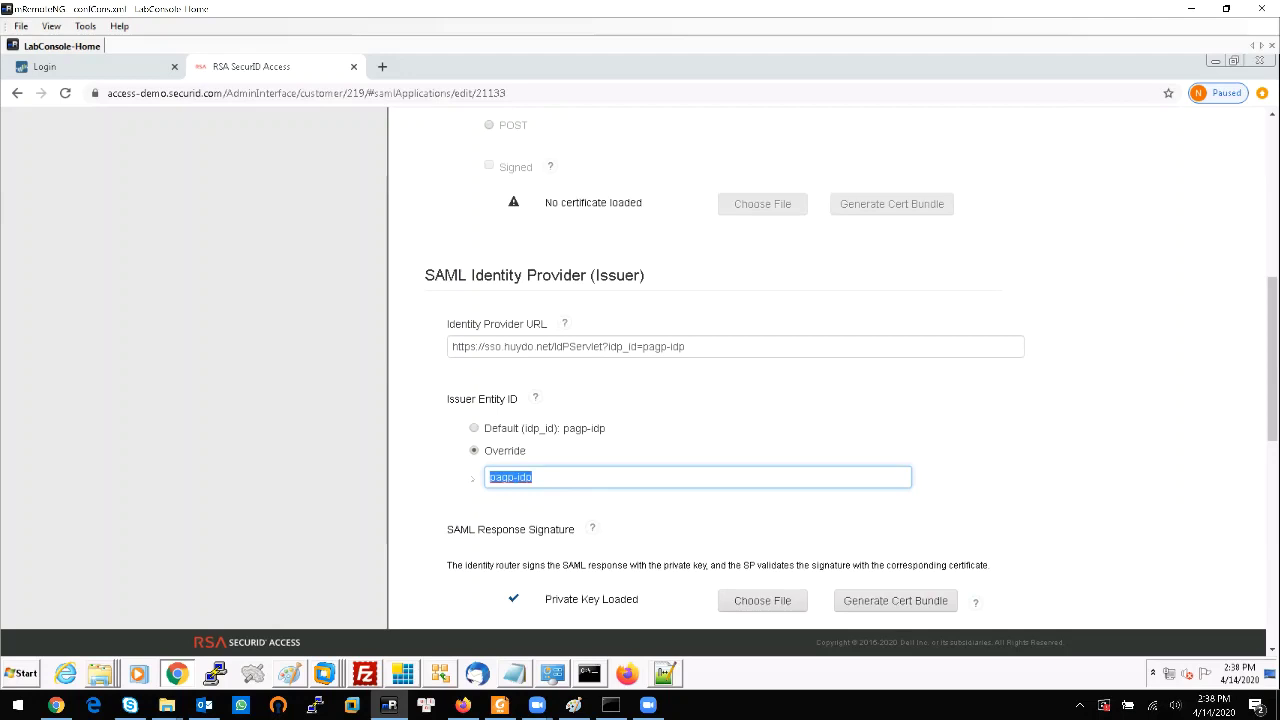
left_click(568, 481)
left_click(666, 346)
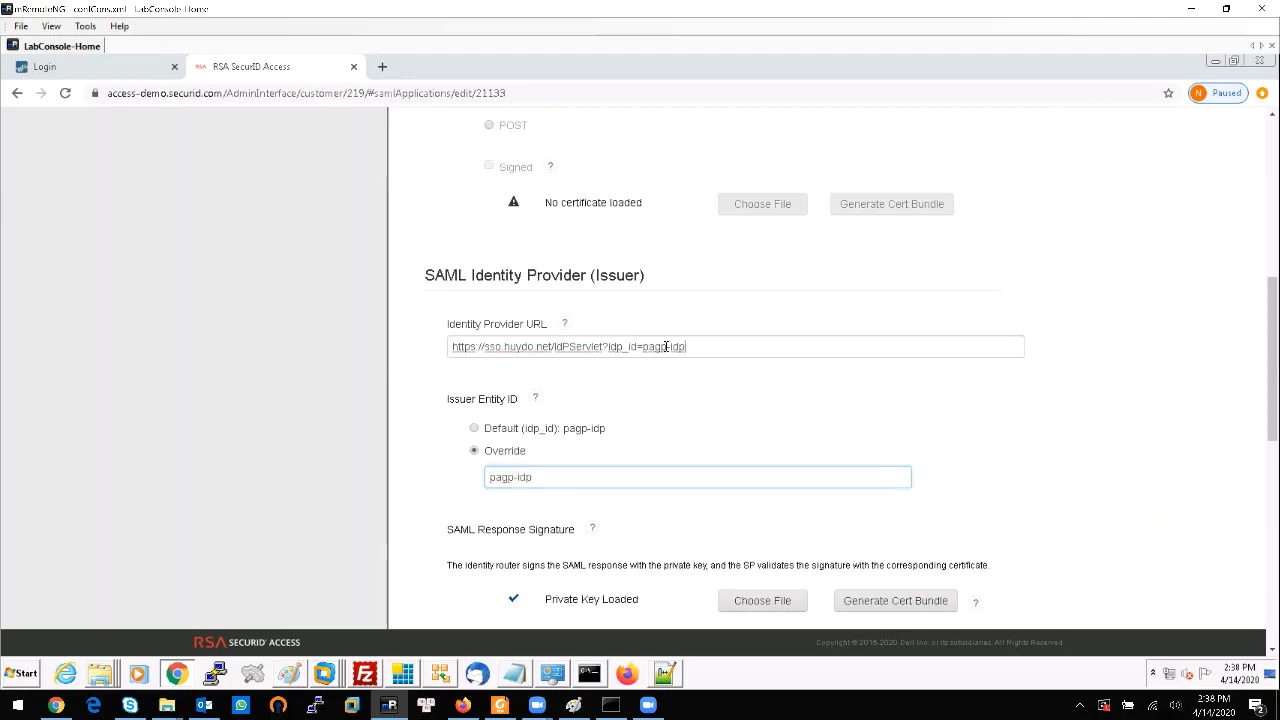
left_click_drag(686, 346, 643, 347)
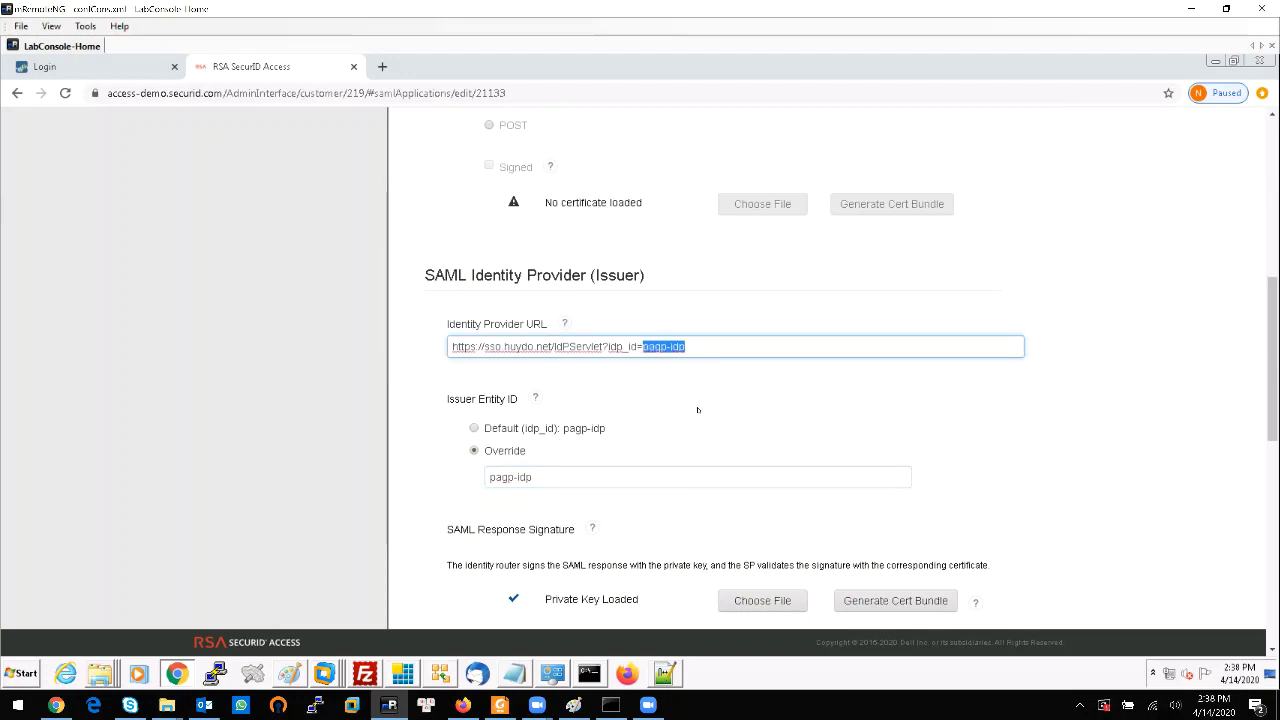
left_click(774, 428)
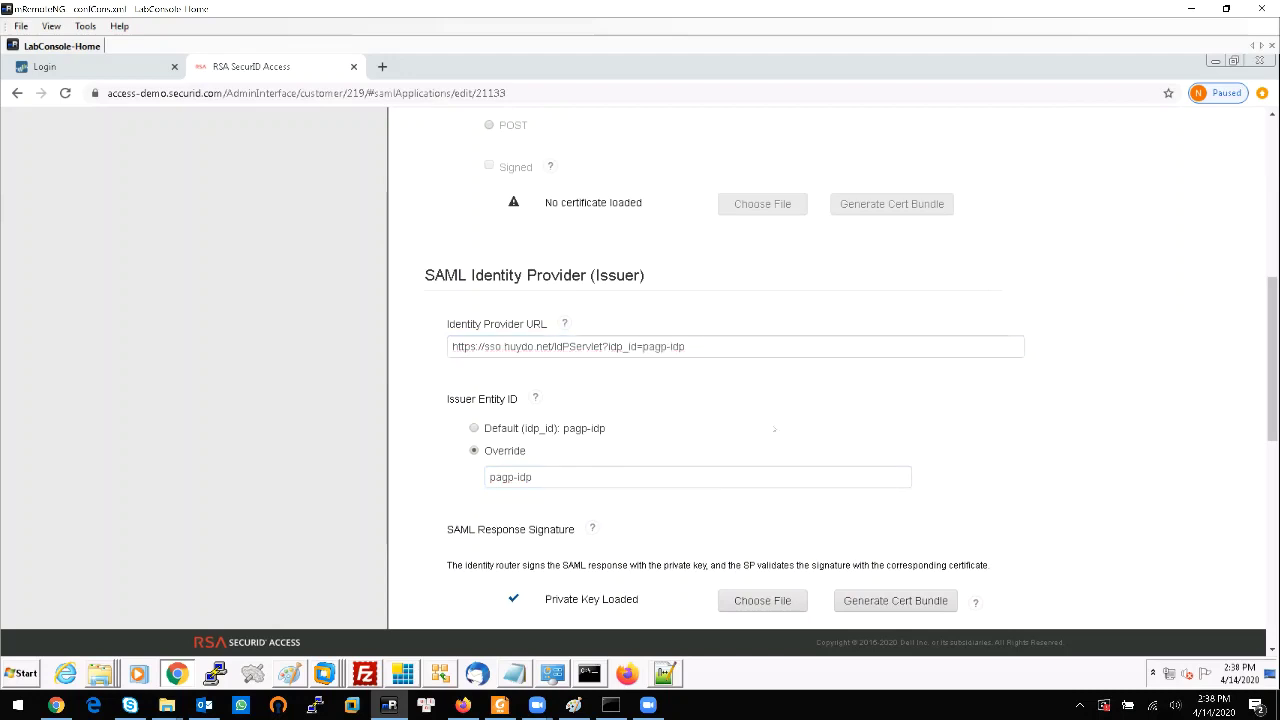
scroll(774, 428, "down", 1)
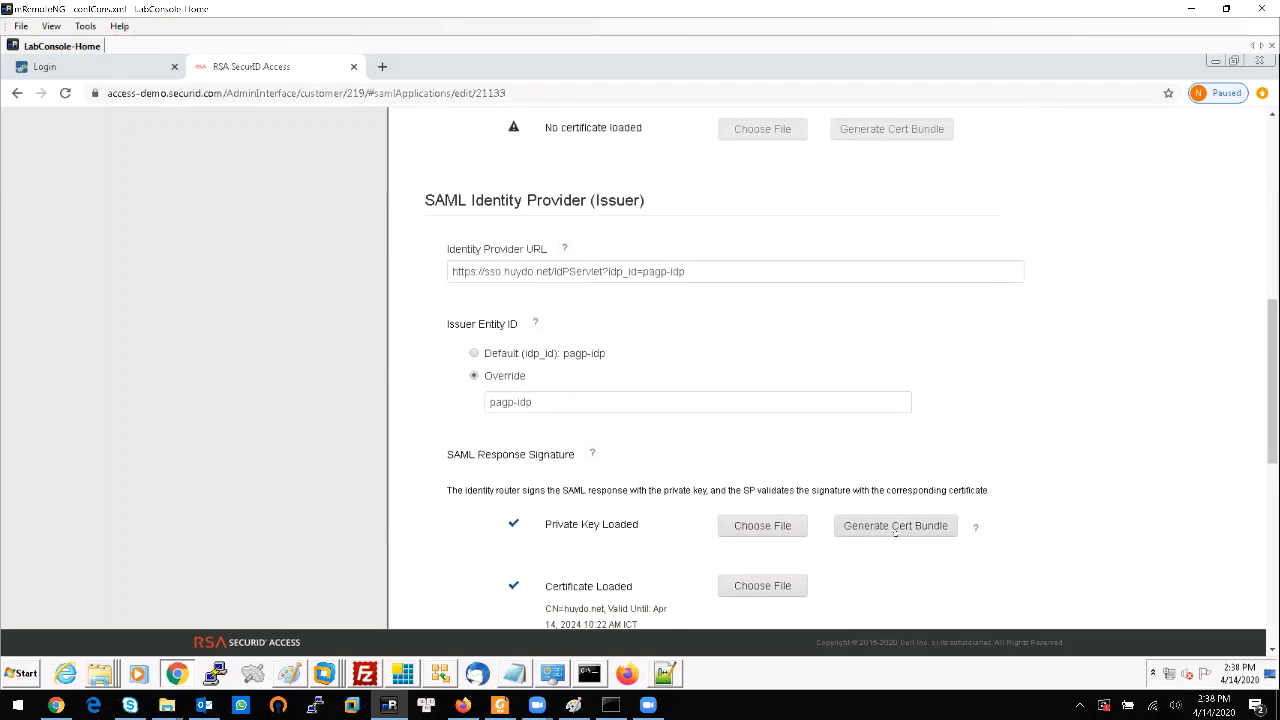
scroll(895, 533, "down", 1)
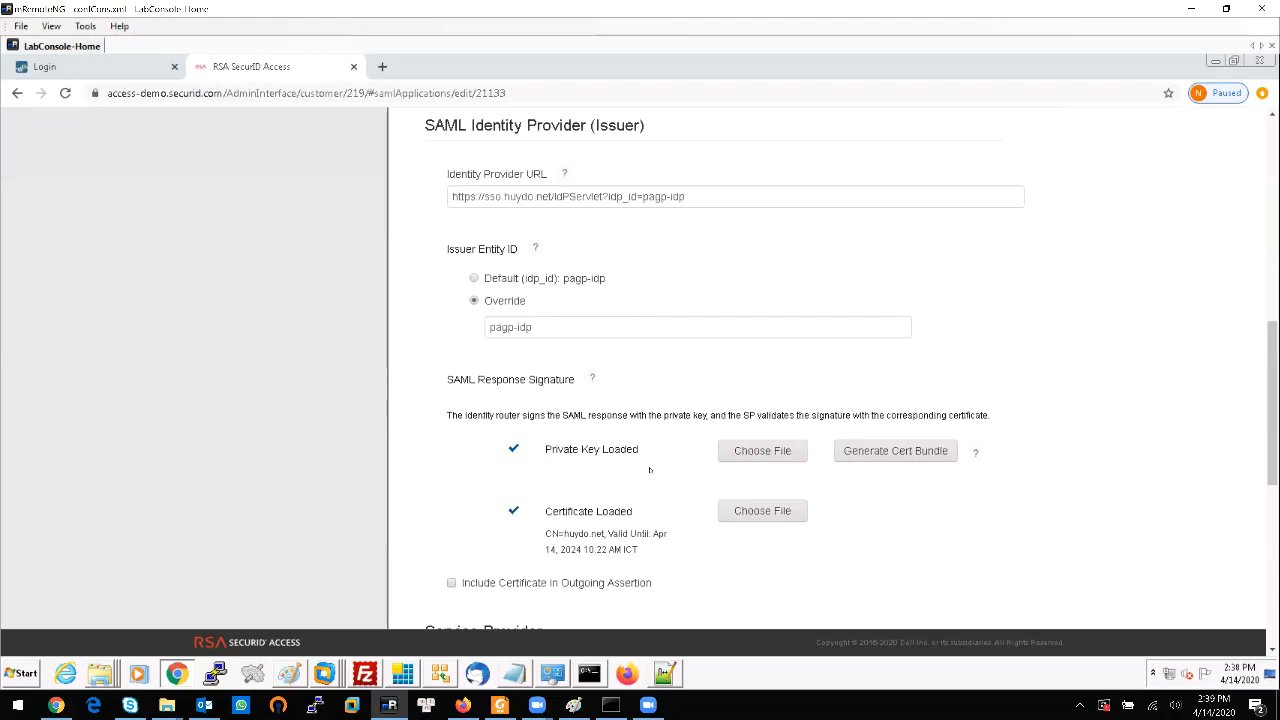
Verify the ACS URL, Audience and User Identity settings unchanged, then advance to User Access
scroll(632, 511, "down", 3)
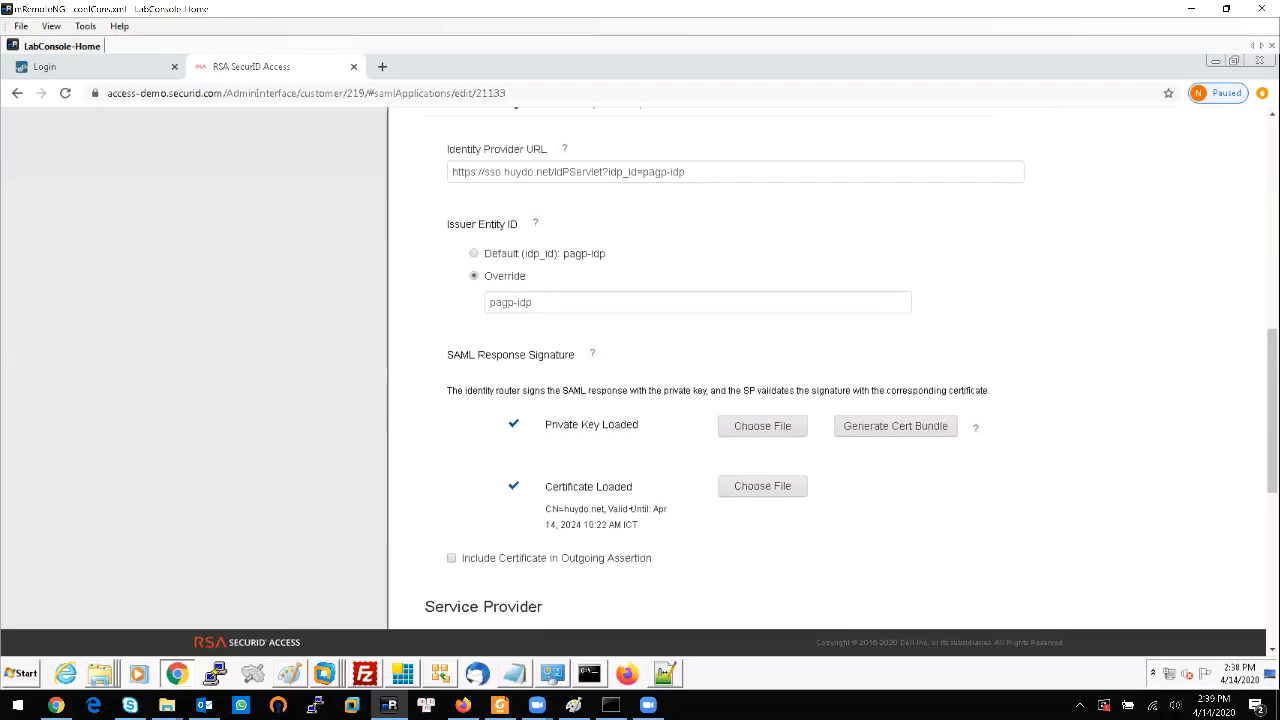
scroll(705, 455, "down", 1)
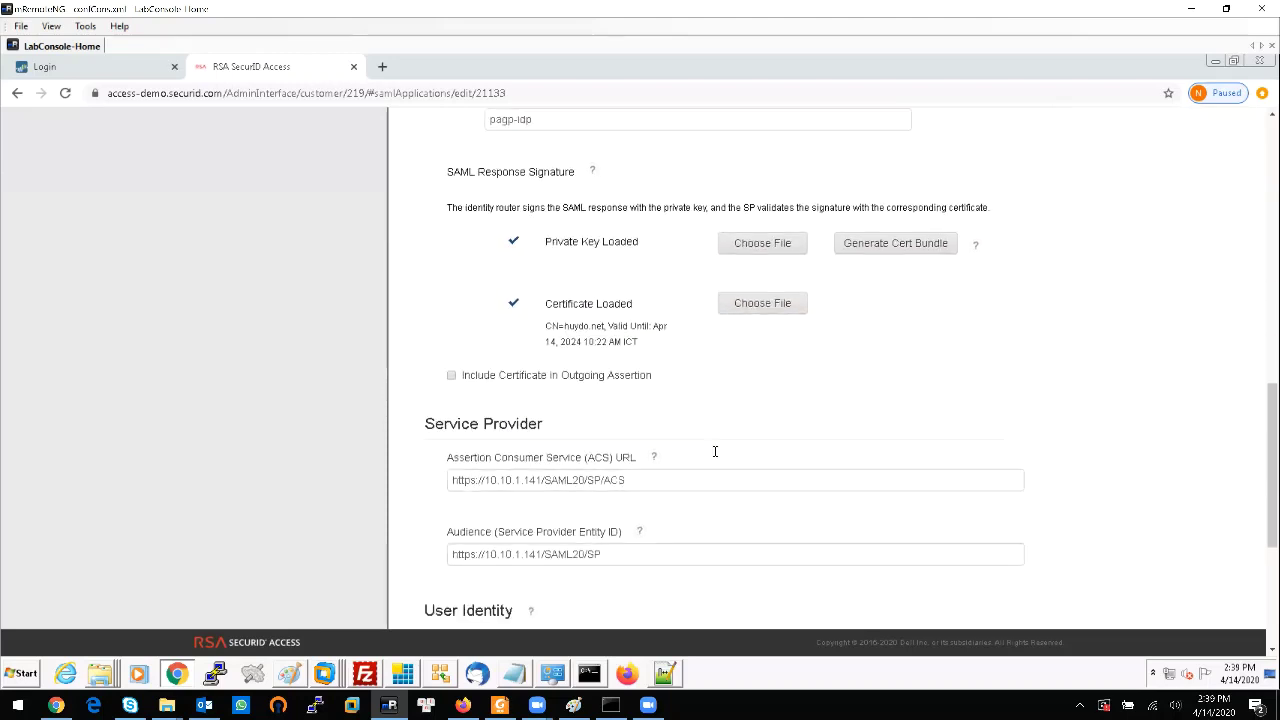
scroll(689, 484, "down", 1)
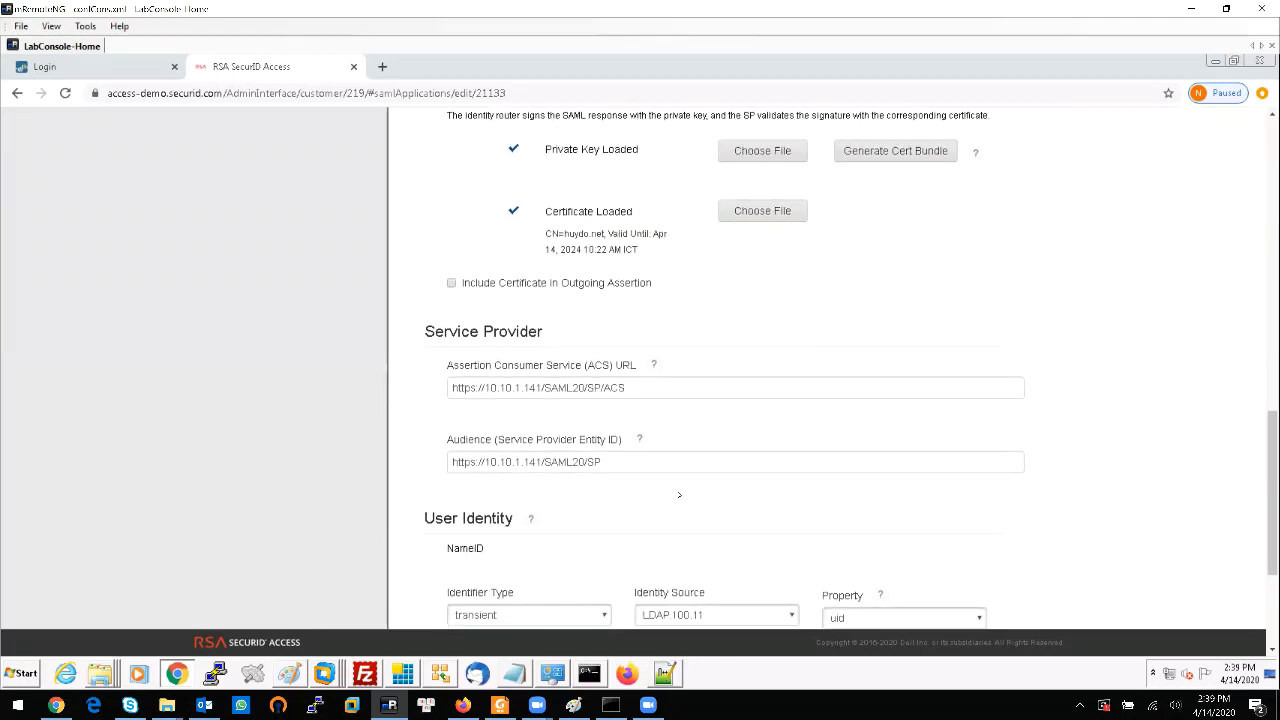
left_click_drag(485, 388, 542, 388)
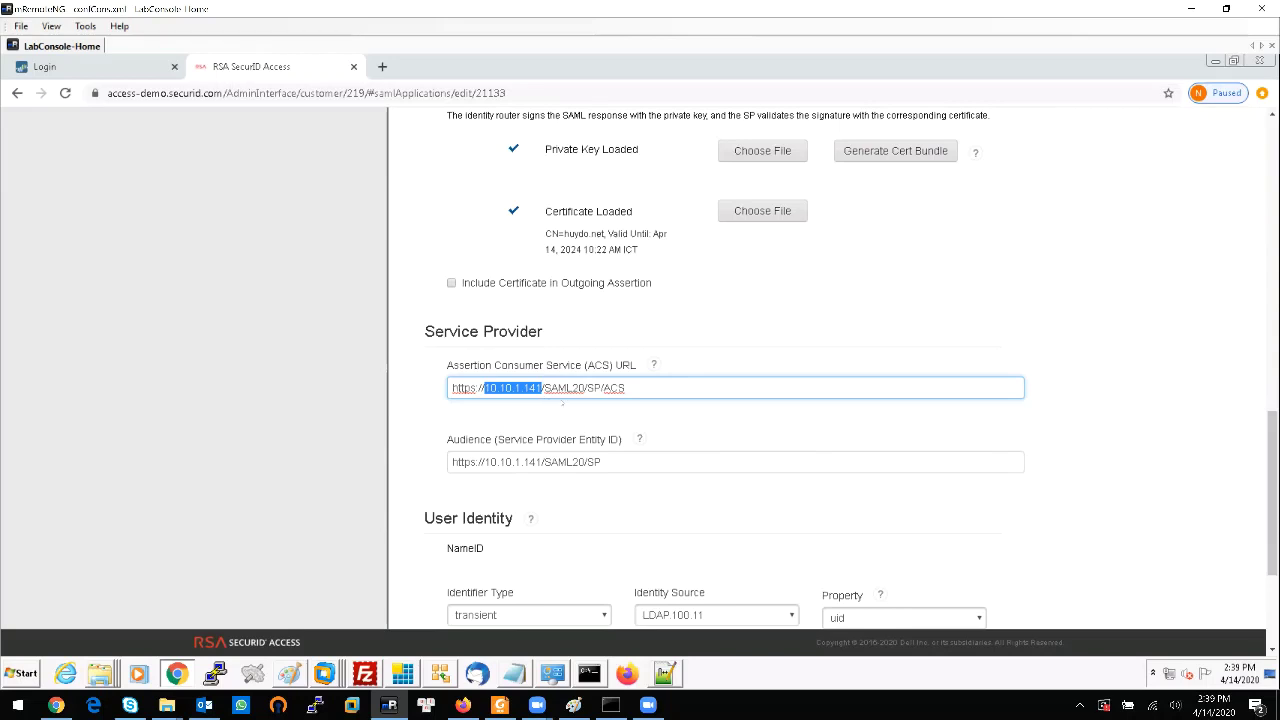
left_click(643, 392)
left_click(705, 462)
left_click(710, 421)
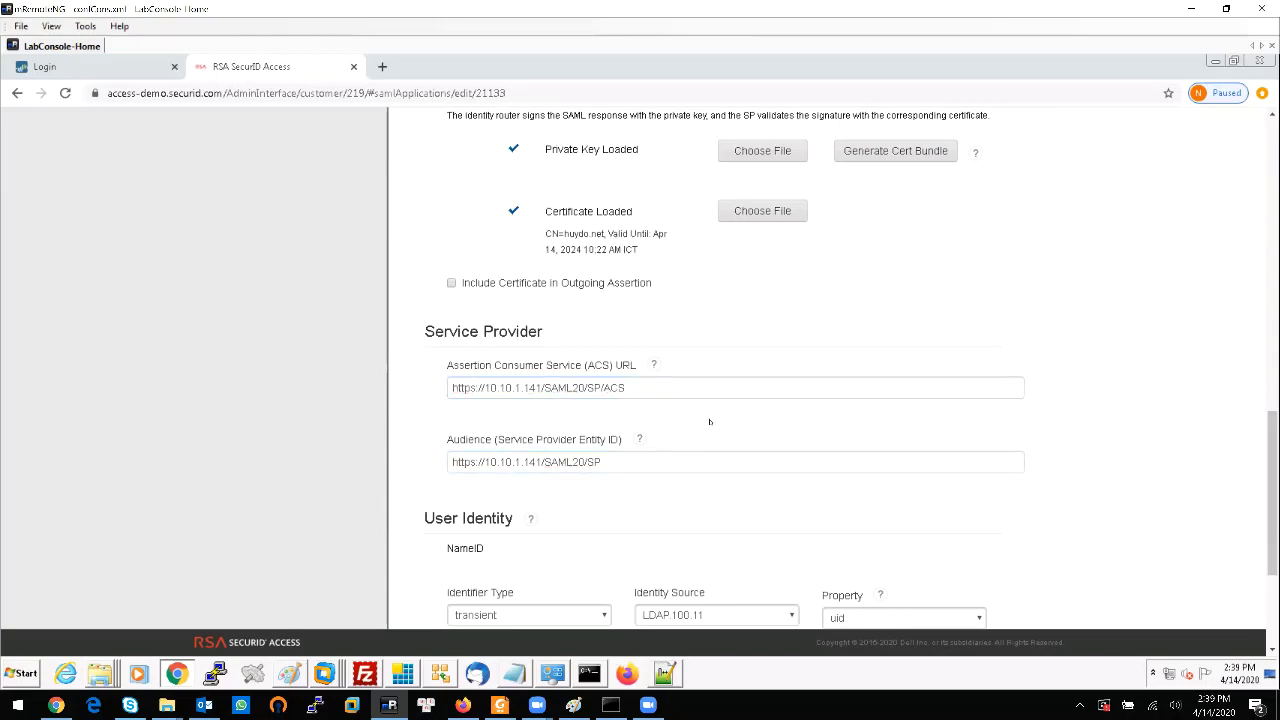
scroll(709, 421, "down", 3)
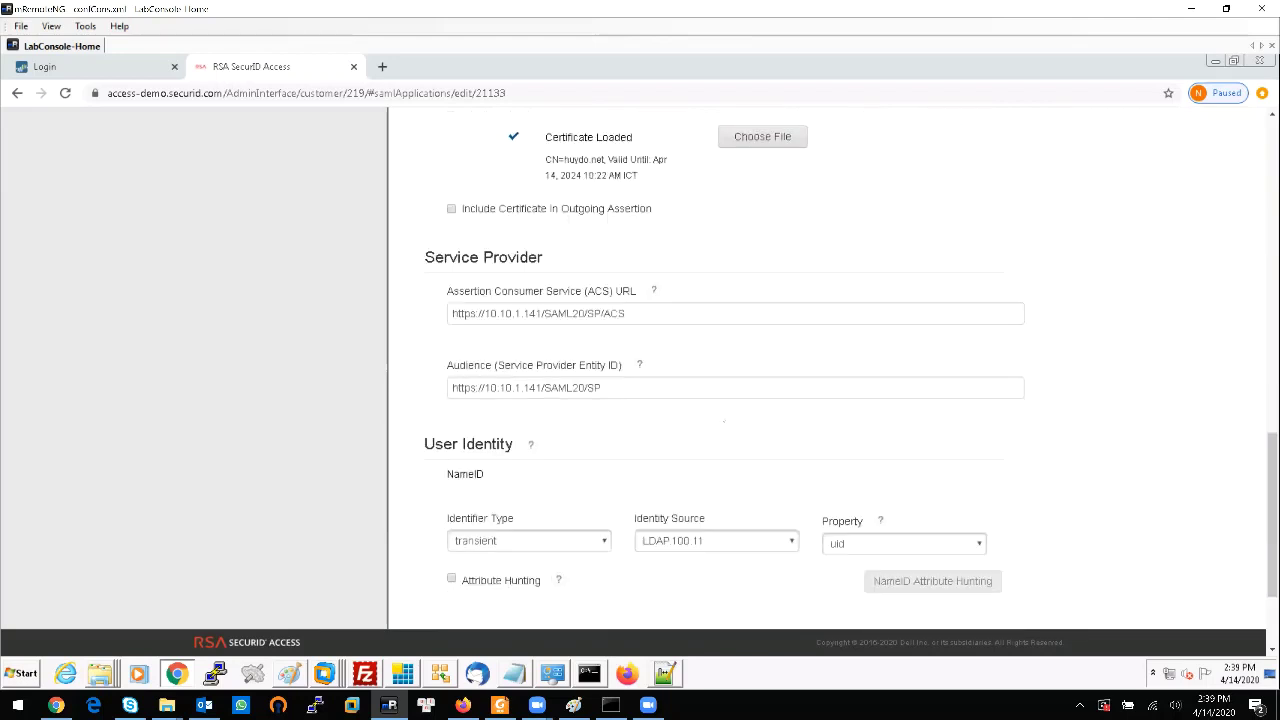
scroll(714, 389, "down", 2)
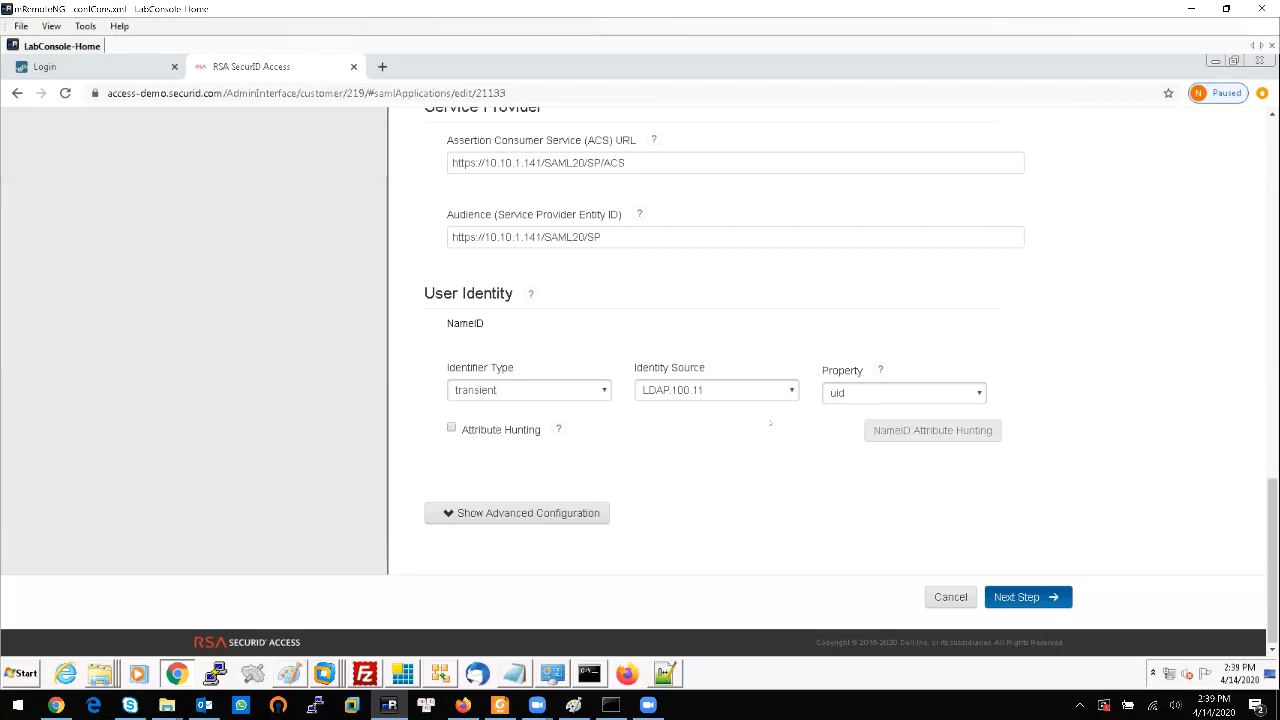
left_click(1035, 598)
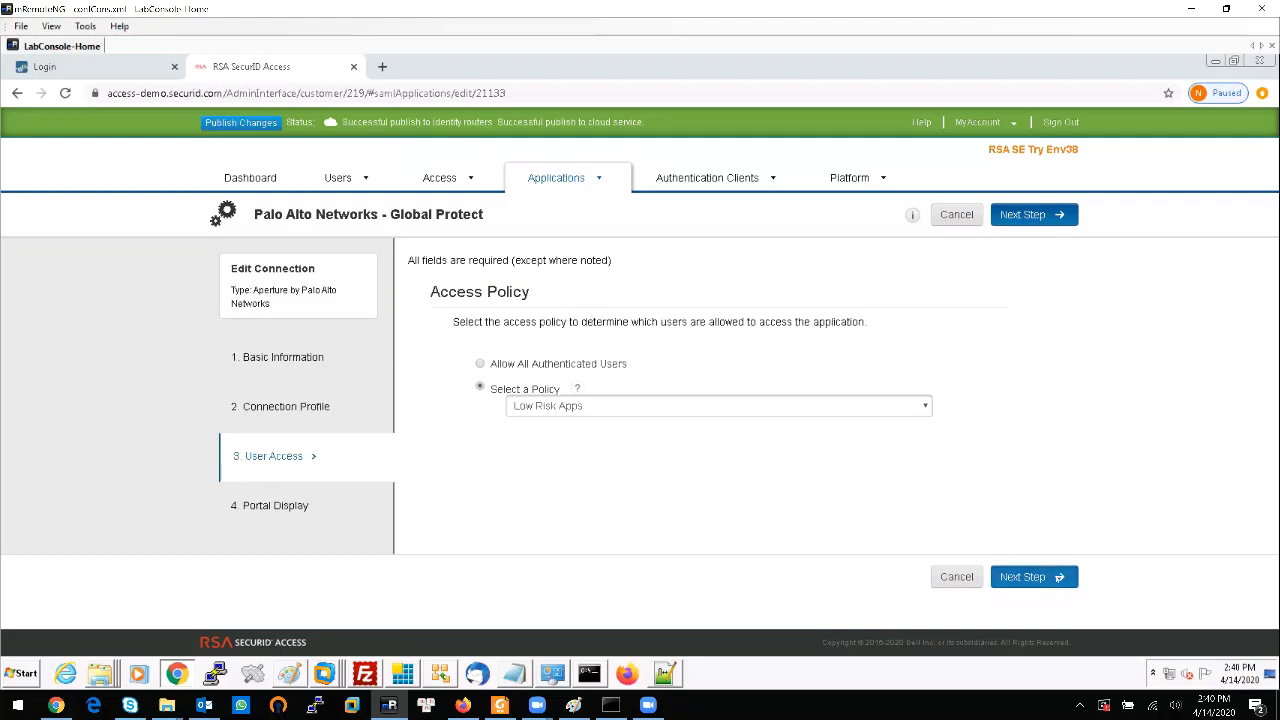
Keep the Low Risk Apps access policy and advance to the portal display settings
left_click(1058, 586)
scroll(718, 437, "down", 1)
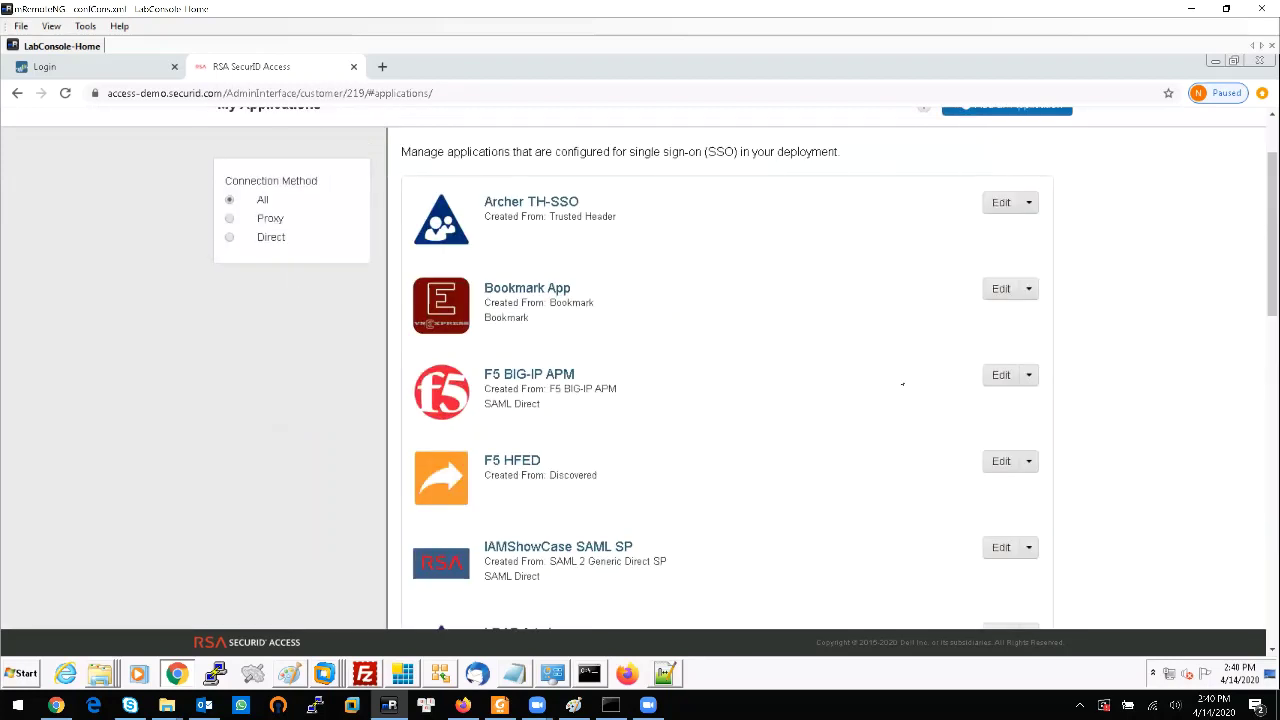
Locate Palo Alto Networks - Global Protect in My Applications and open its Edit dropdown
scroll(790, 353, "down", 3)
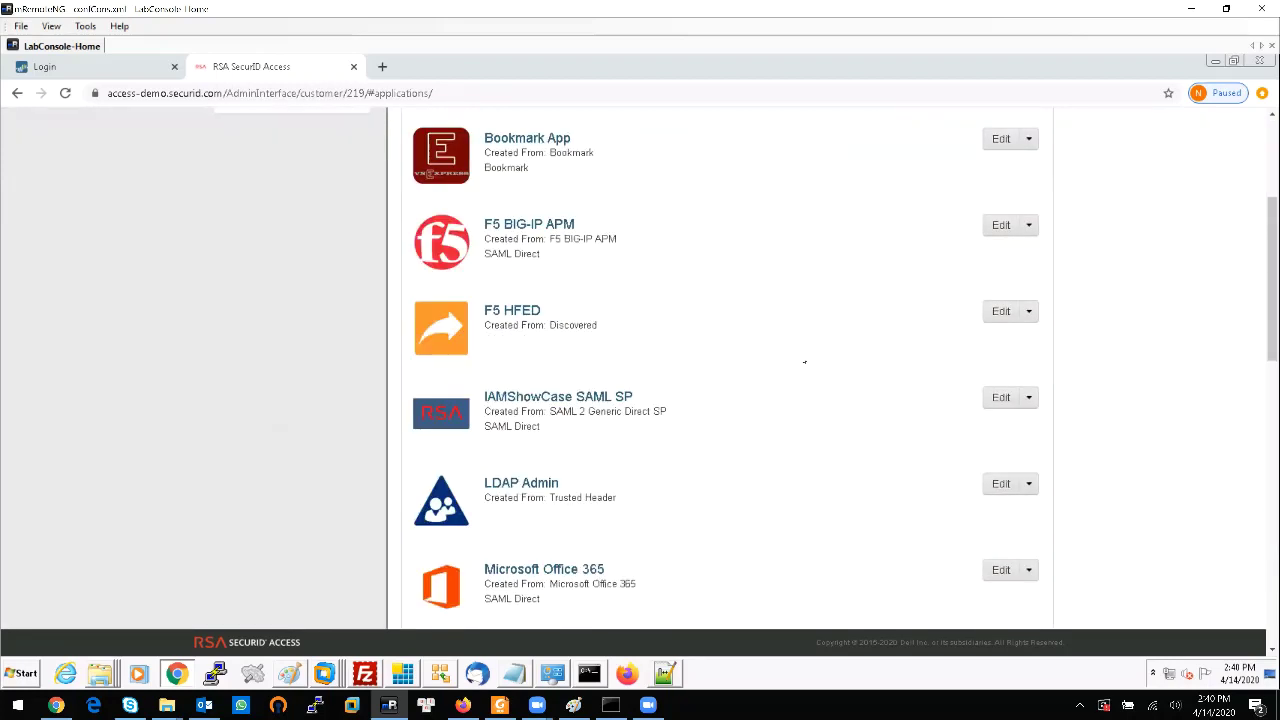
scroll(789, 371, "up", 3)
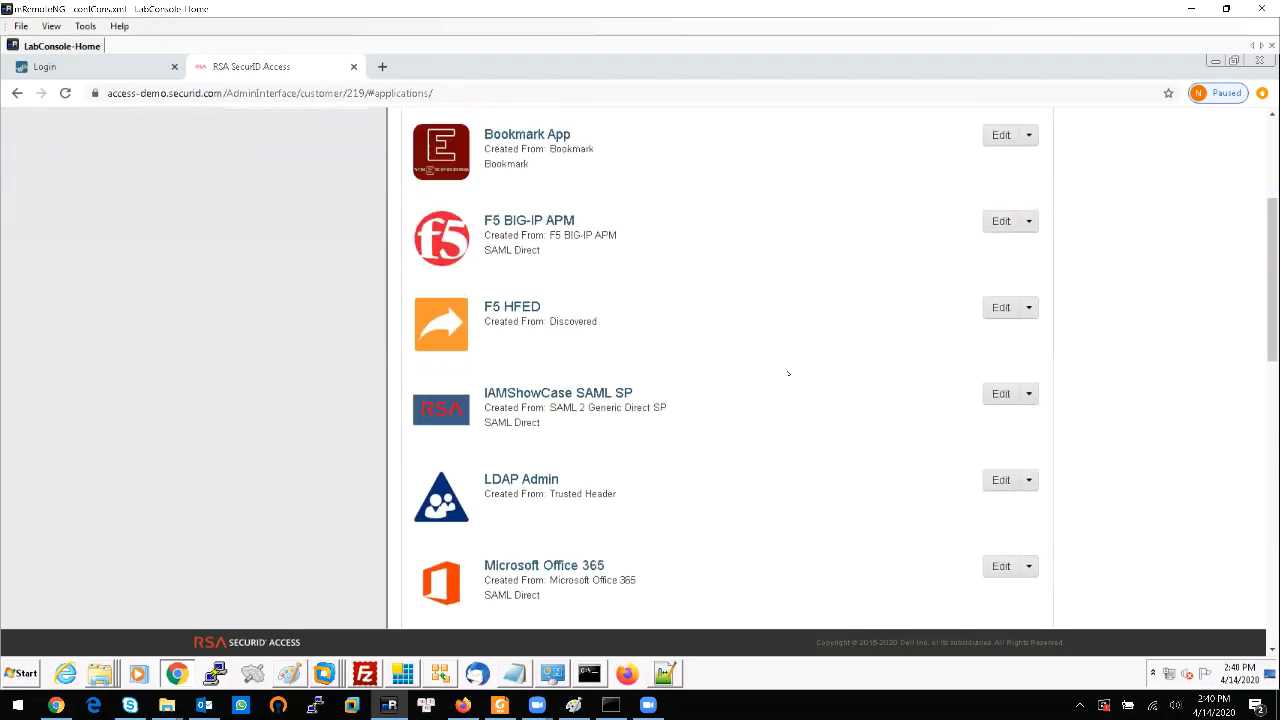
scroll(1160, 286, "up", 2)
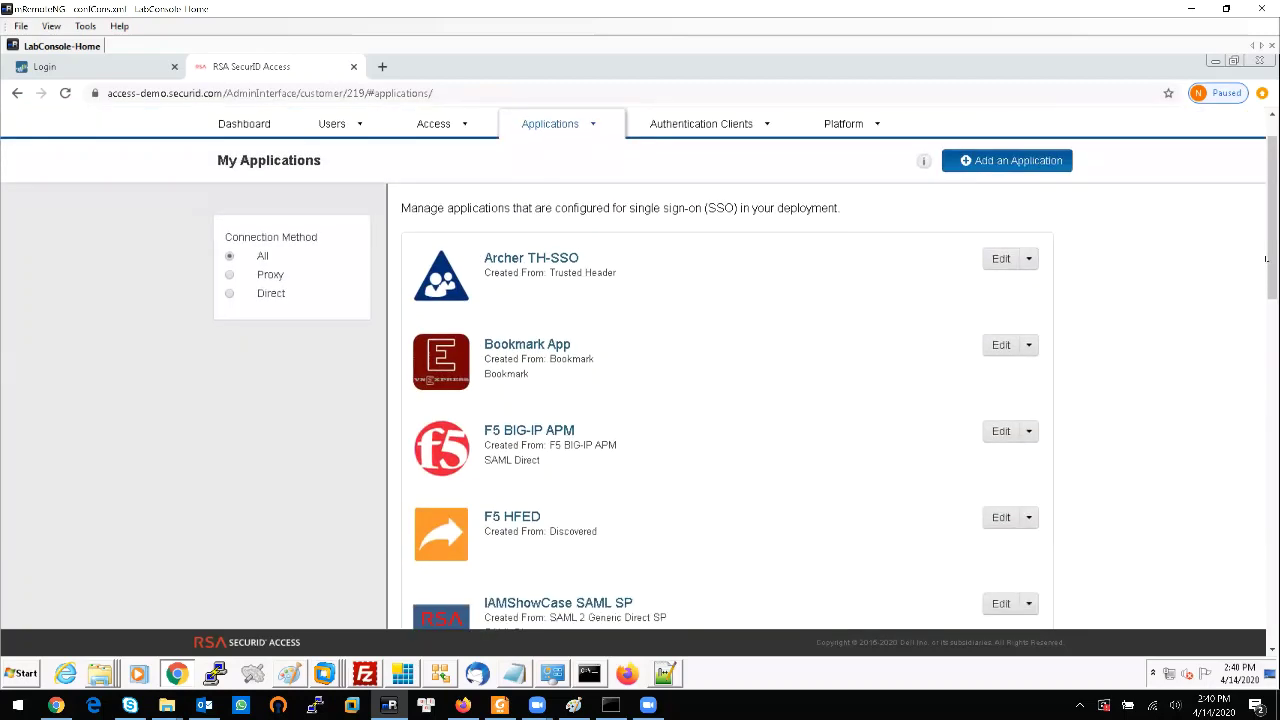
scroll(791, 340, "down", 6)
scroll(800, 300, "down", 10)
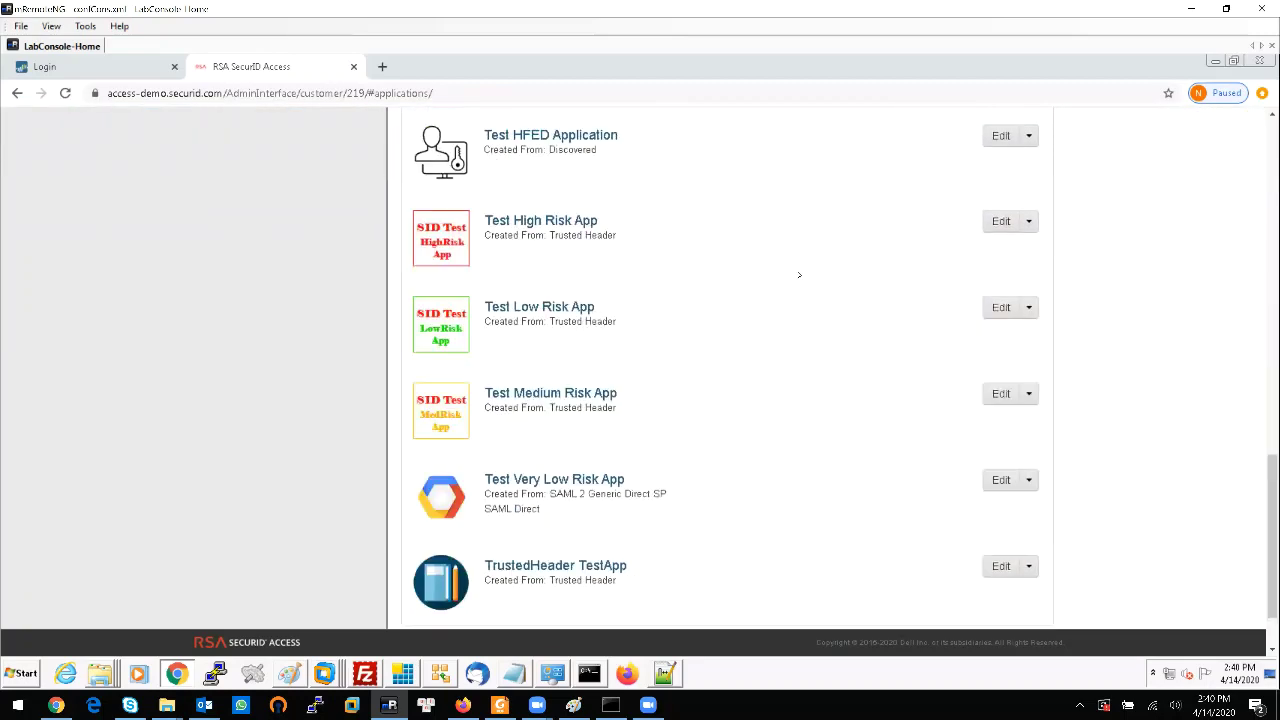
left_click_drag(1265, 441, 1265, 240)
scroll(1270, 491, "up", 5)
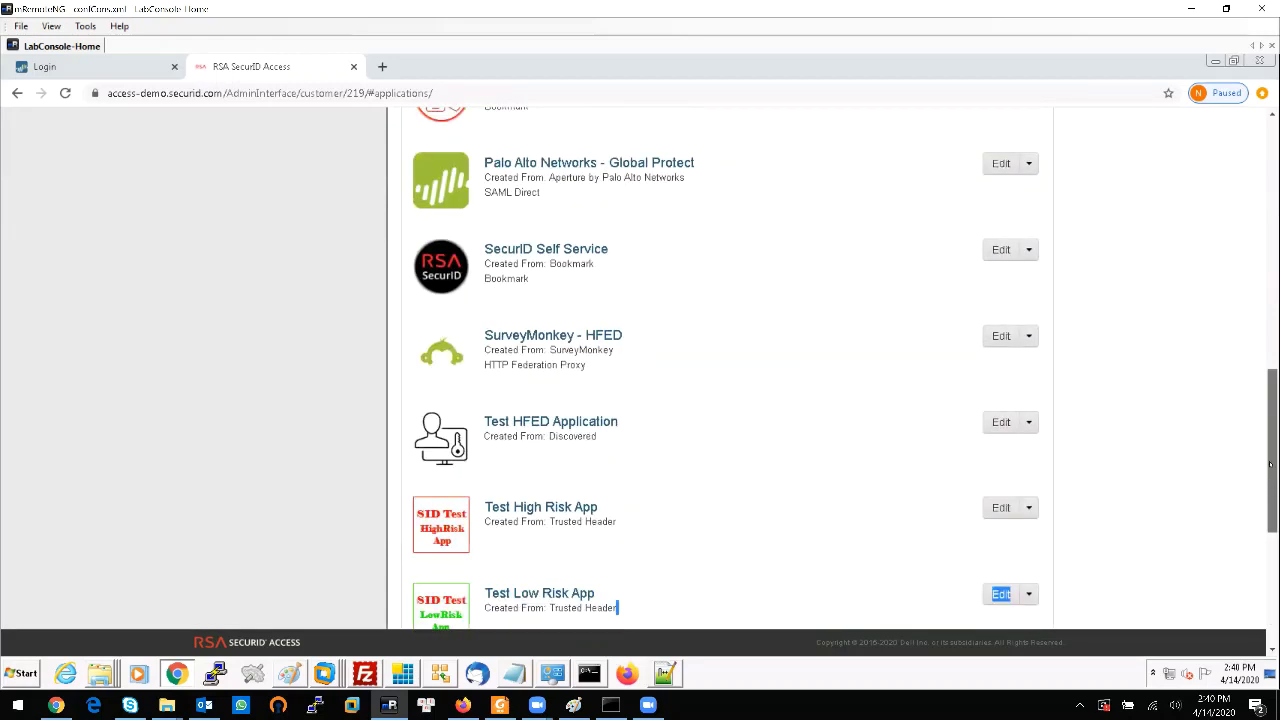
scroll(1270, 463, "up", 1)
scroll(1270, 458, "up", 1)
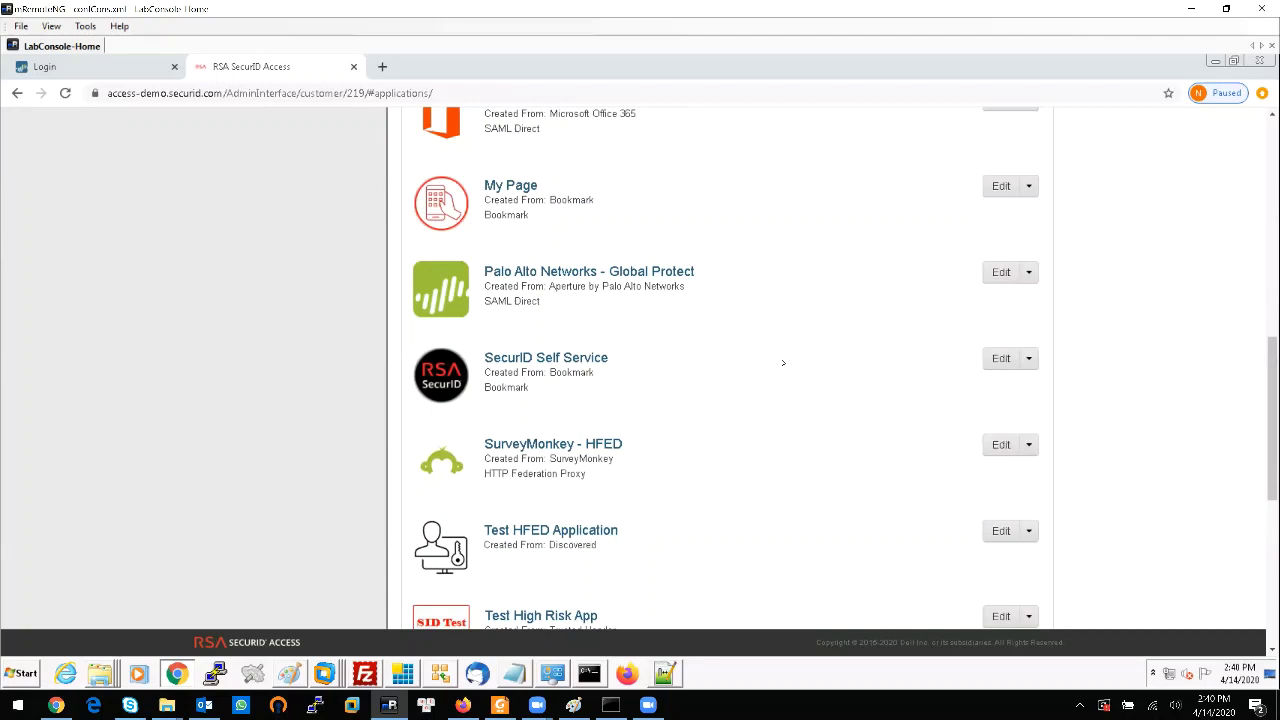
left_click(1029, 274)
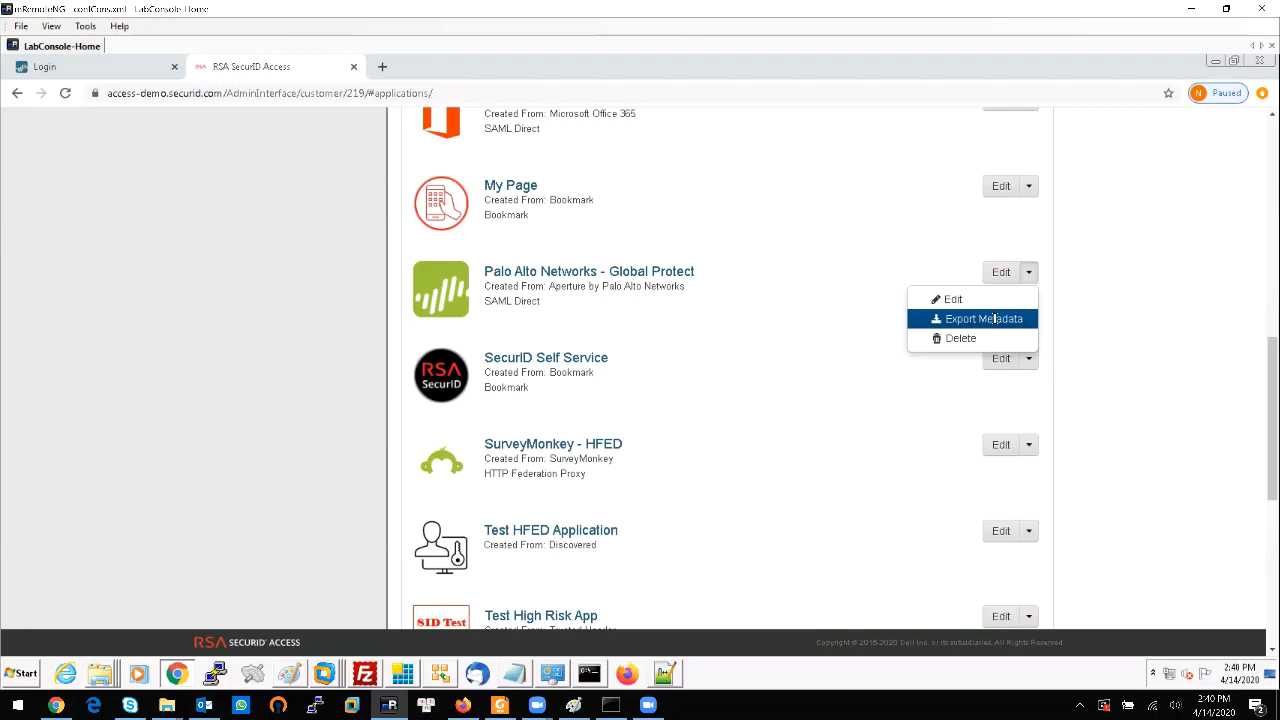
Export the Global Protect application's SAML metadata as an XML file
left_click(995, 318)
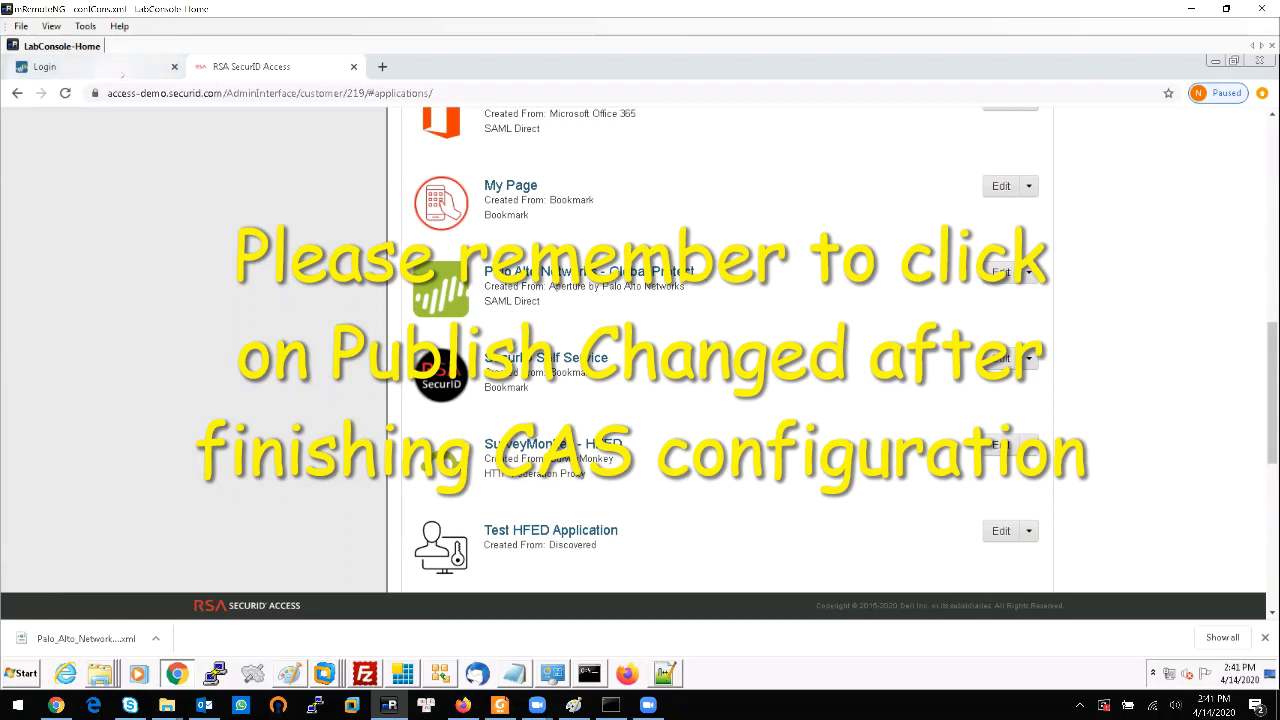
Log in to the PAN-OS web interface with the admin username and account password
left_click(90, 66)
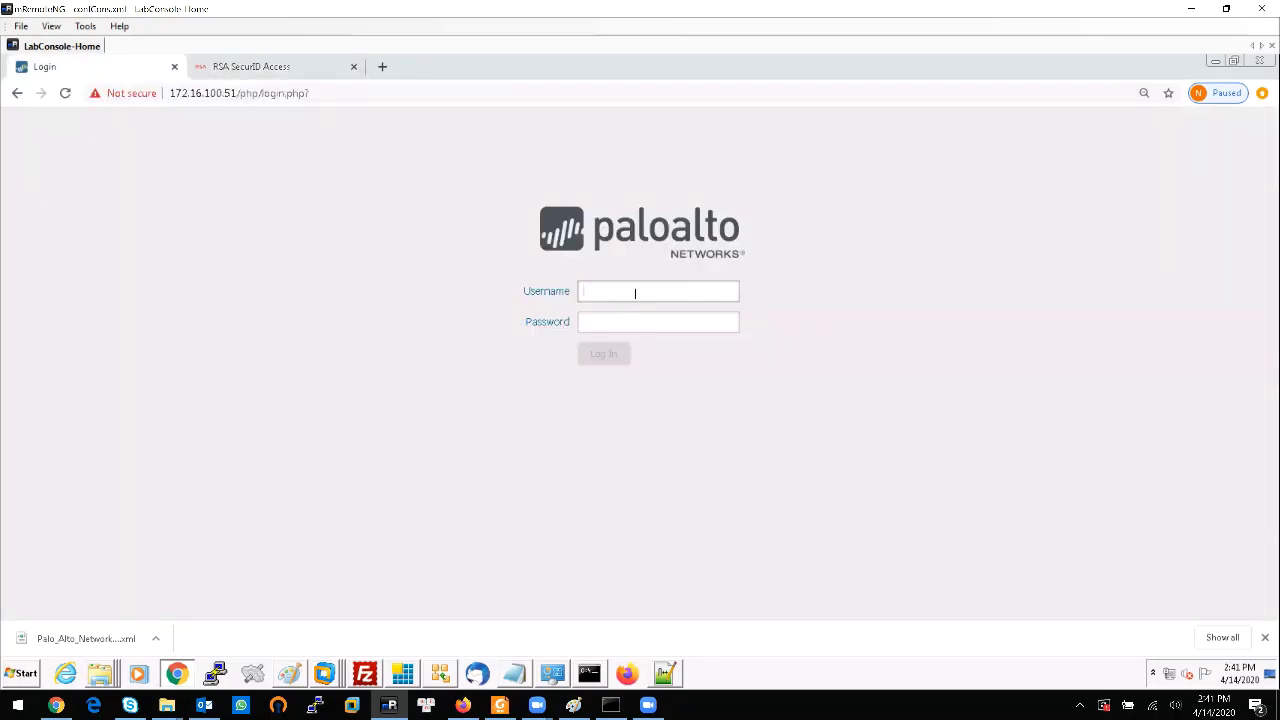
type("admin")
key("Tab")
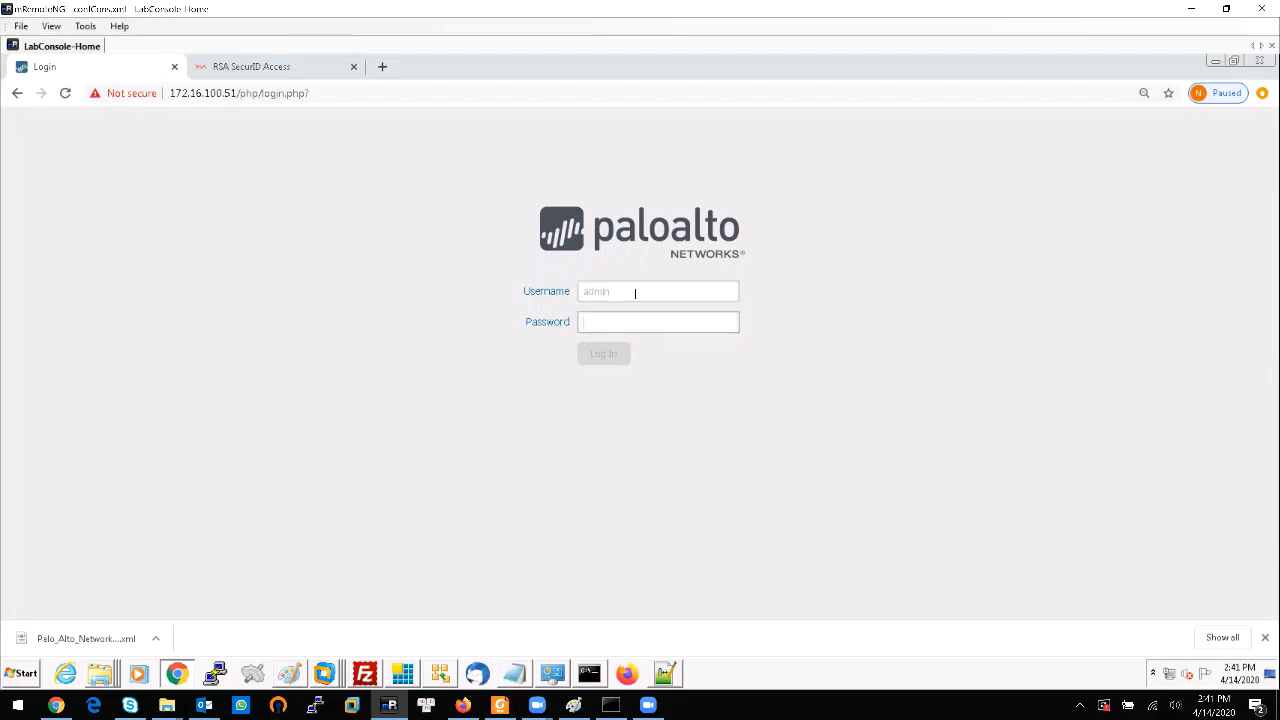
type("•••••••••••")
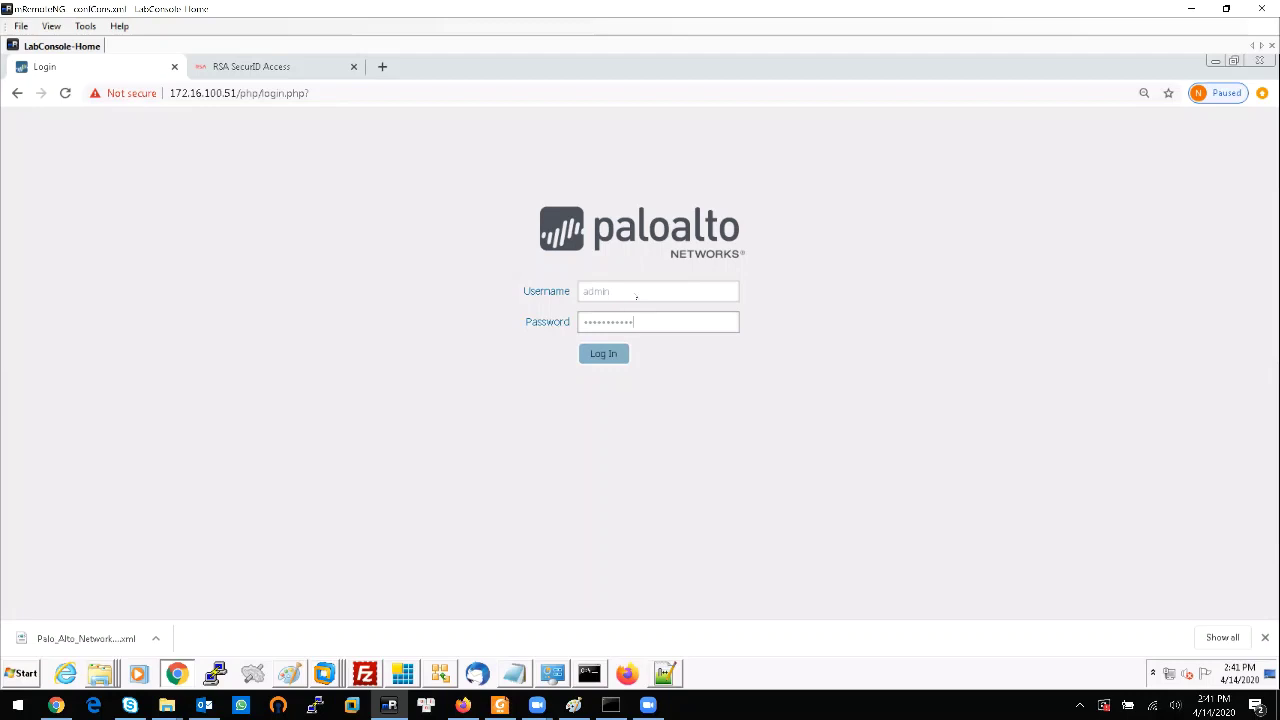
key("Return")
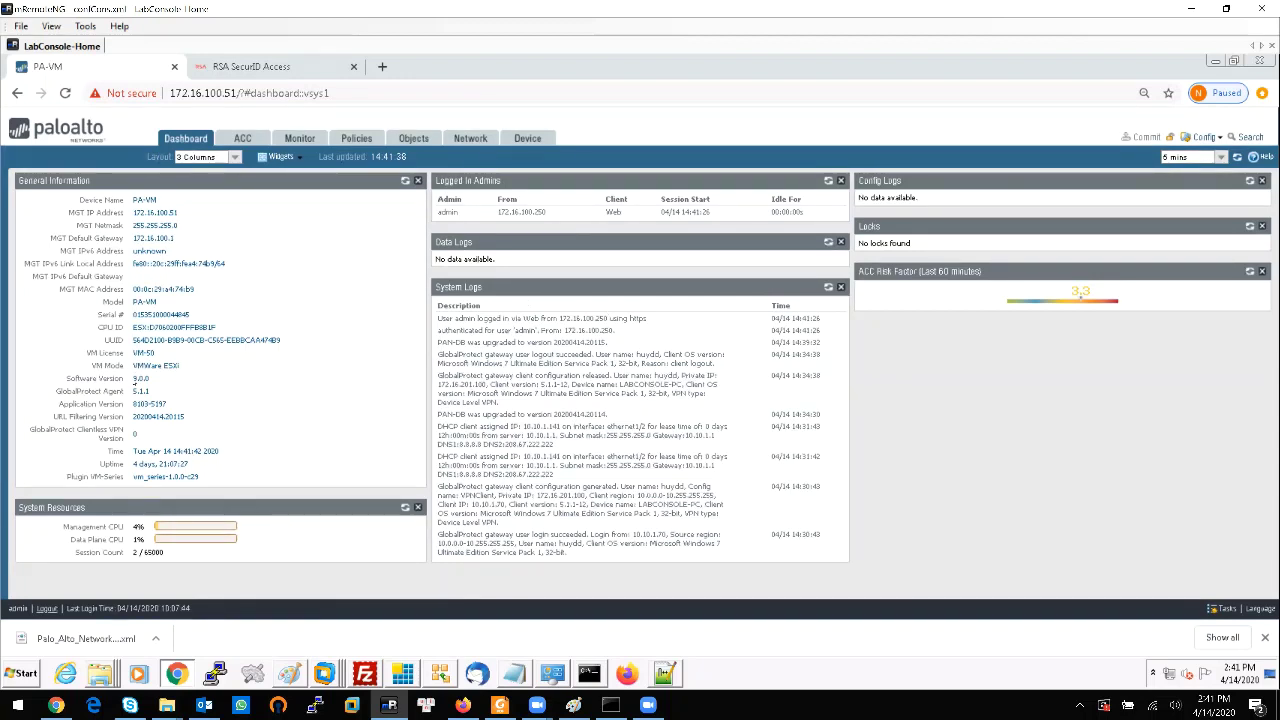
Check the dashboard's Software Version 9.0.0 and GlobalProtect Agent version 5.1.1
double_click(141, 379)
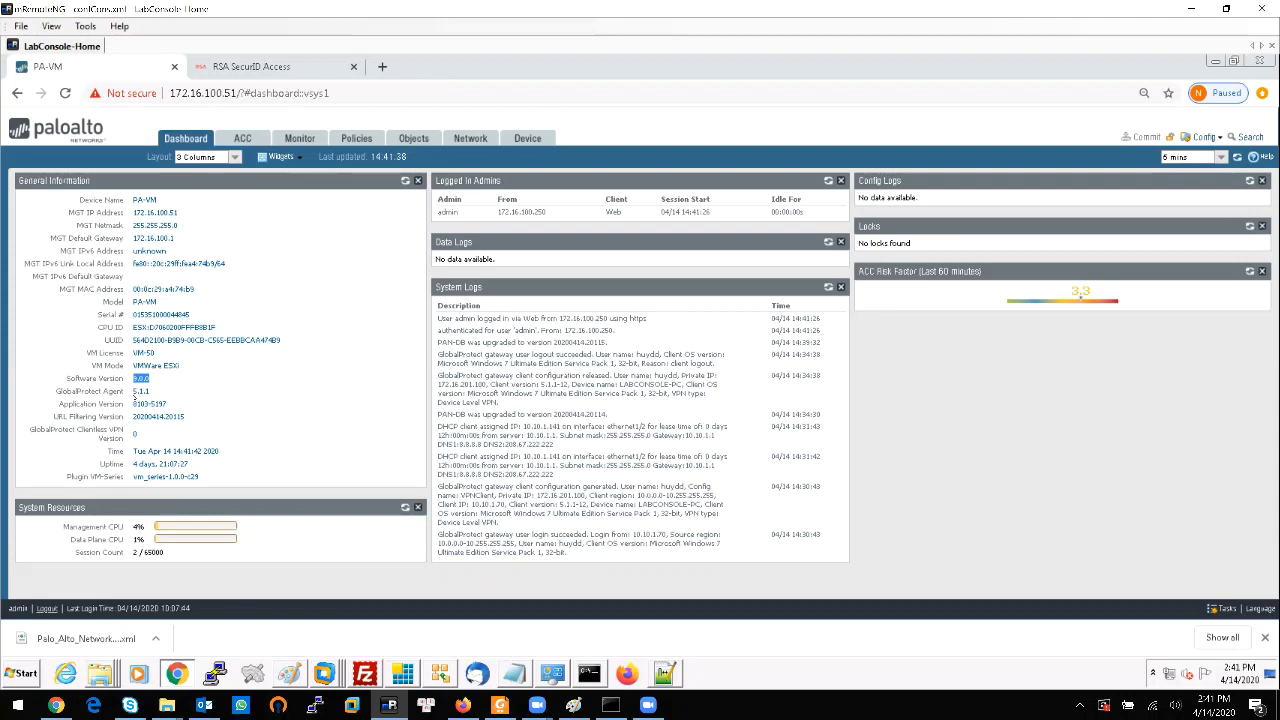
left_click(138, 391)
double_click(140, 391)
left_click(296, 397)
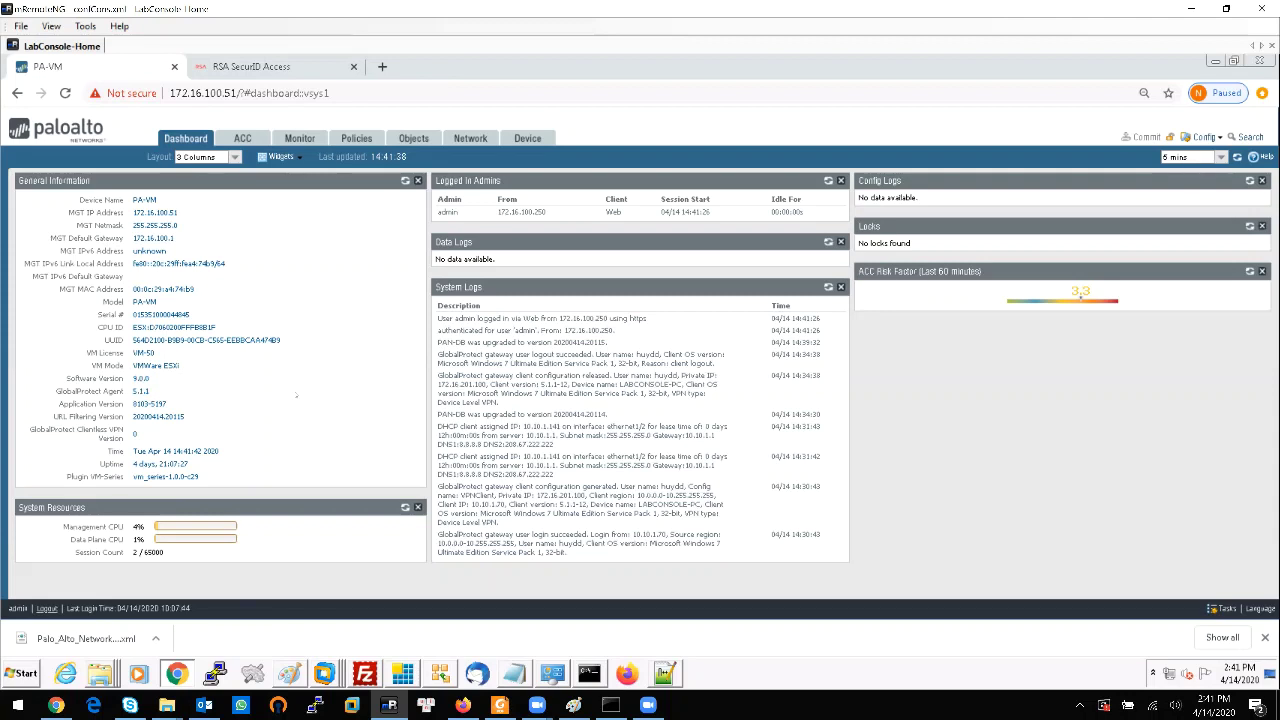
Go to Device > Server Profiles > SAML Identity Provider and start an Import
left_click(528, 139)
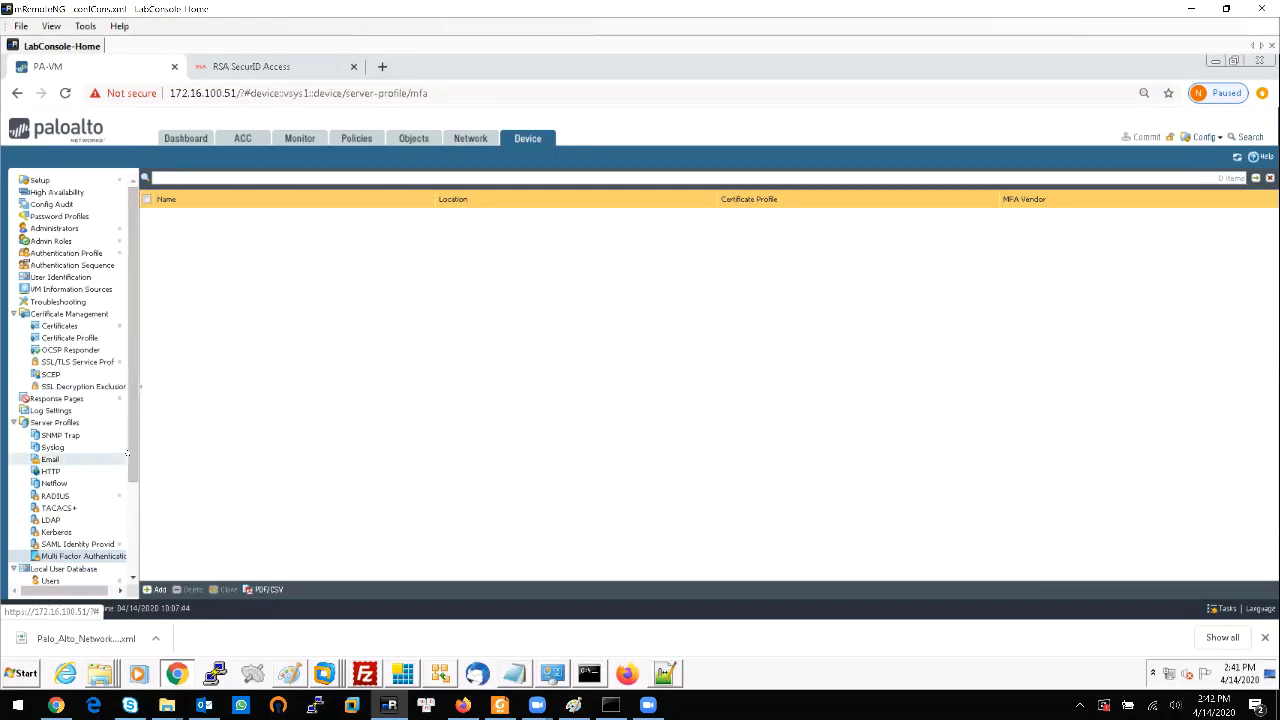
scroll(133, 477, "down", 1)
scroll(133, 477, "down", 3)
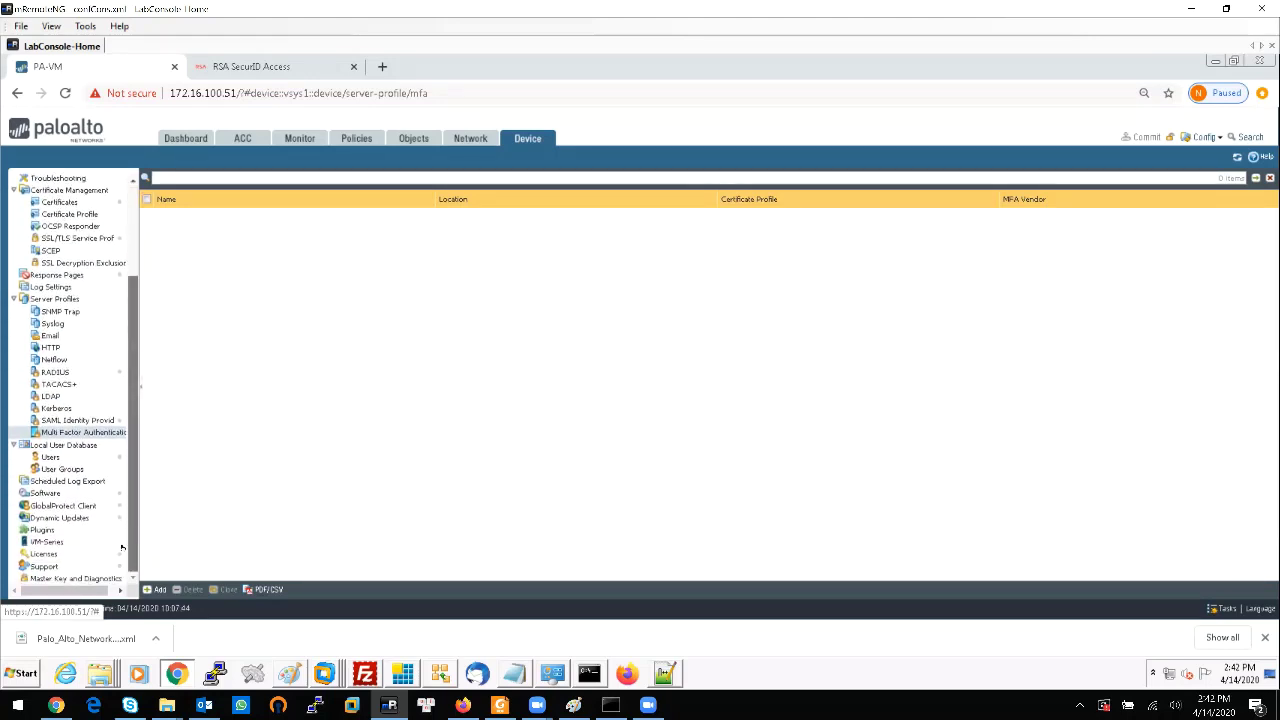
left_click(92, 421)
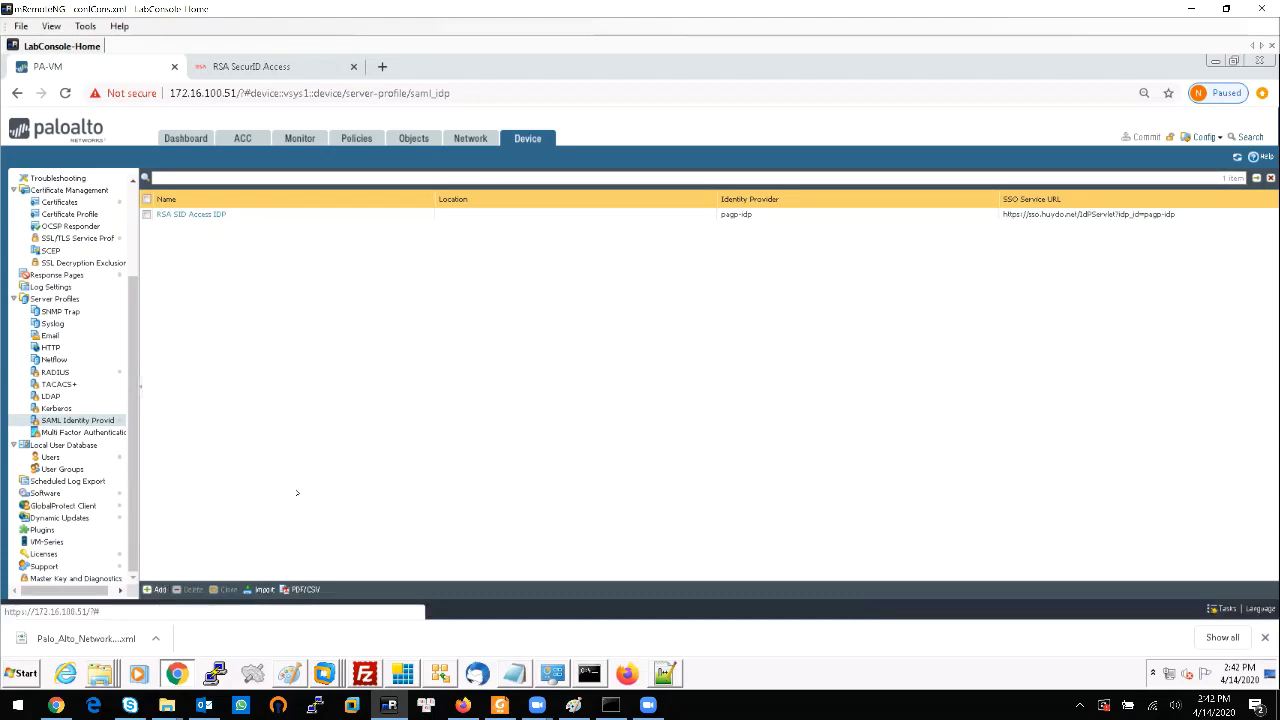
left_click(262, 590)
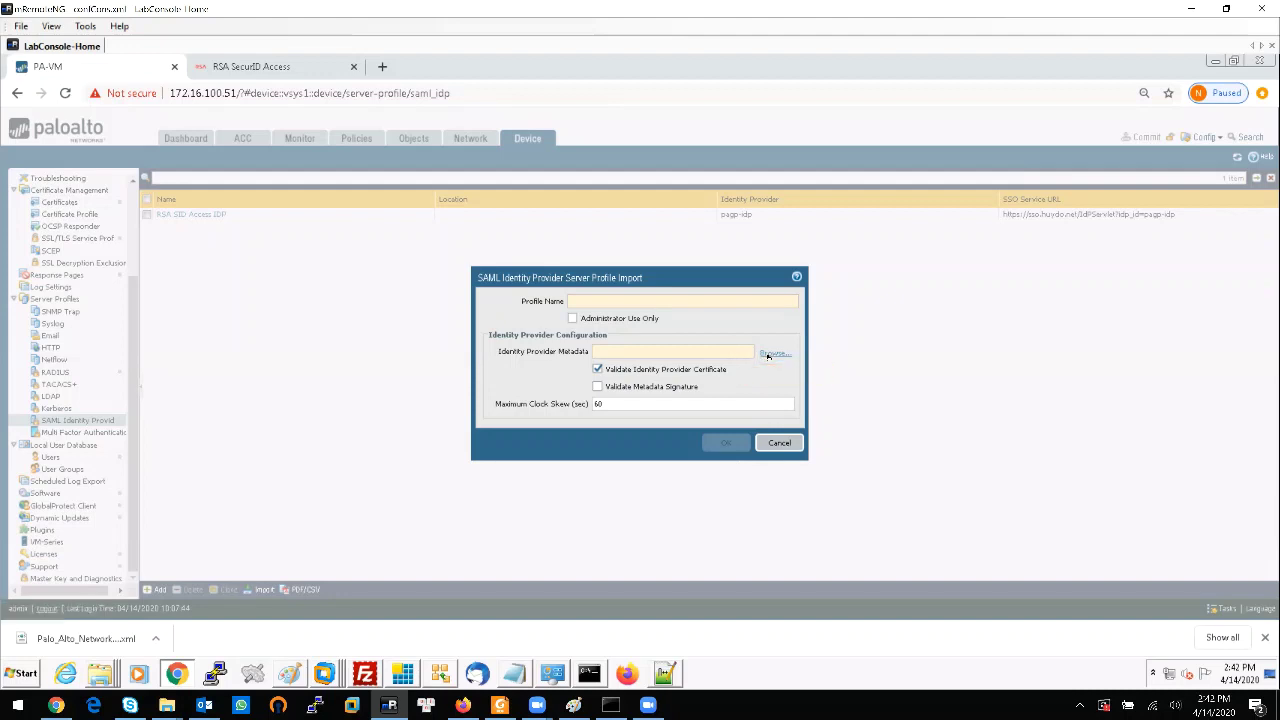
Cancel the metadata import without selecting a file, returning to the SAML IdP profile list
left_click(768, 356)
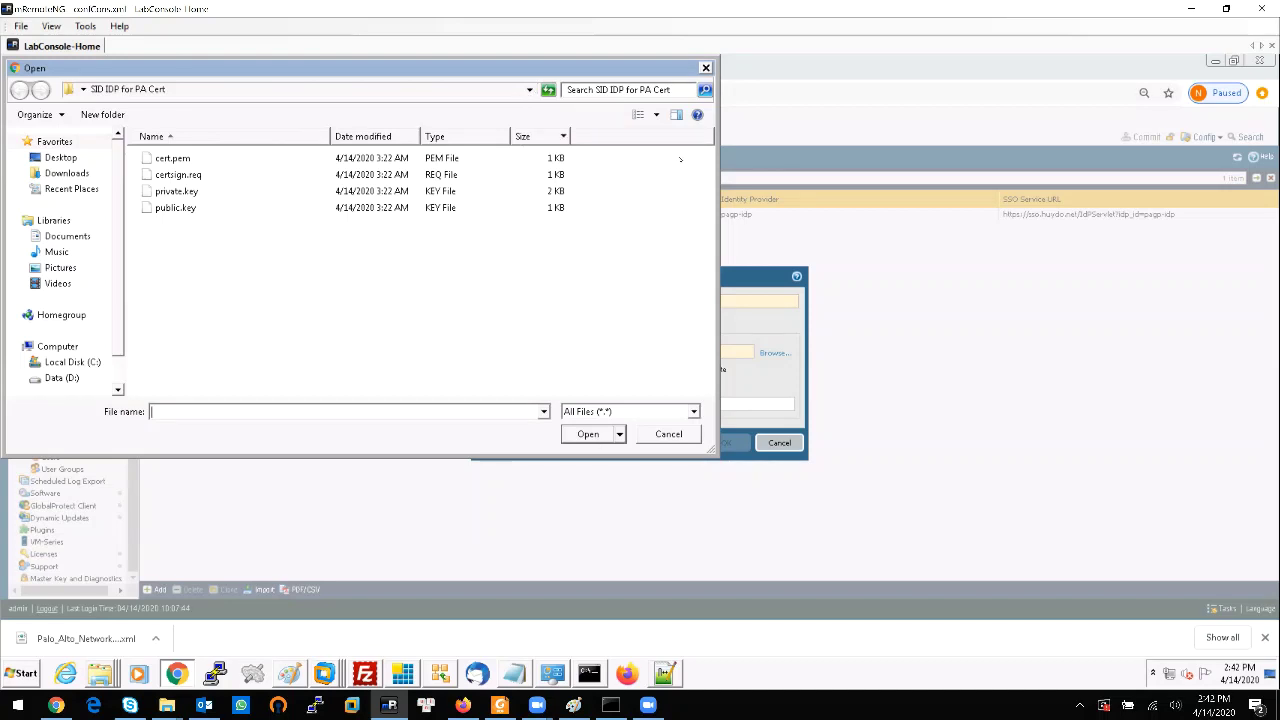
key("Escape")
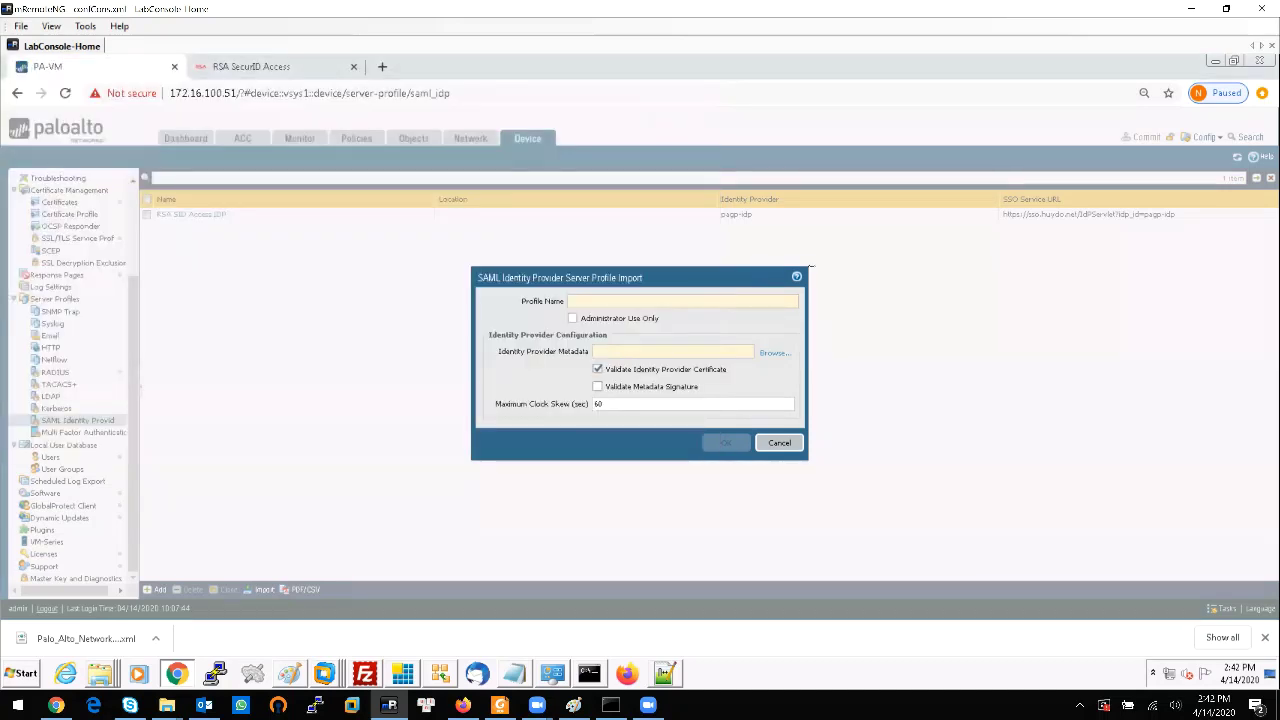
left_click(779, 443)
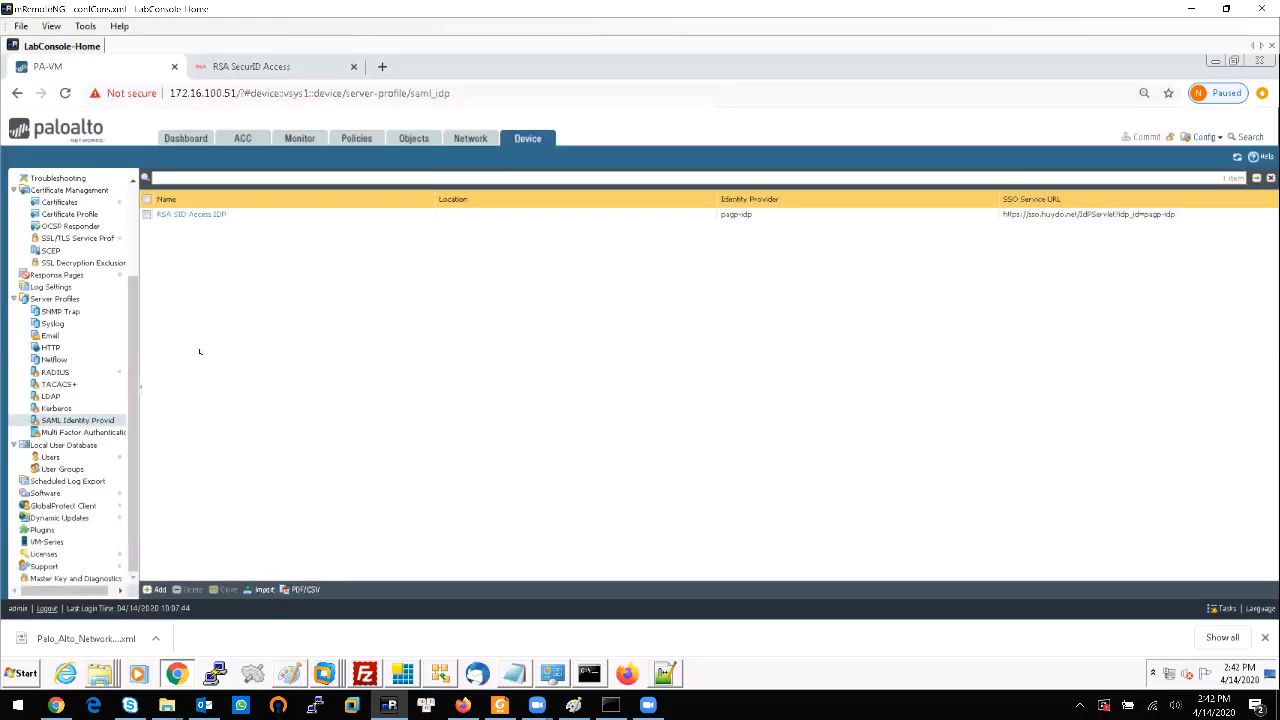
Turn off identity provider certificate validation in the RSA SID Access IDP profile (ID pagp-idp) and save
left_click(191, 215)
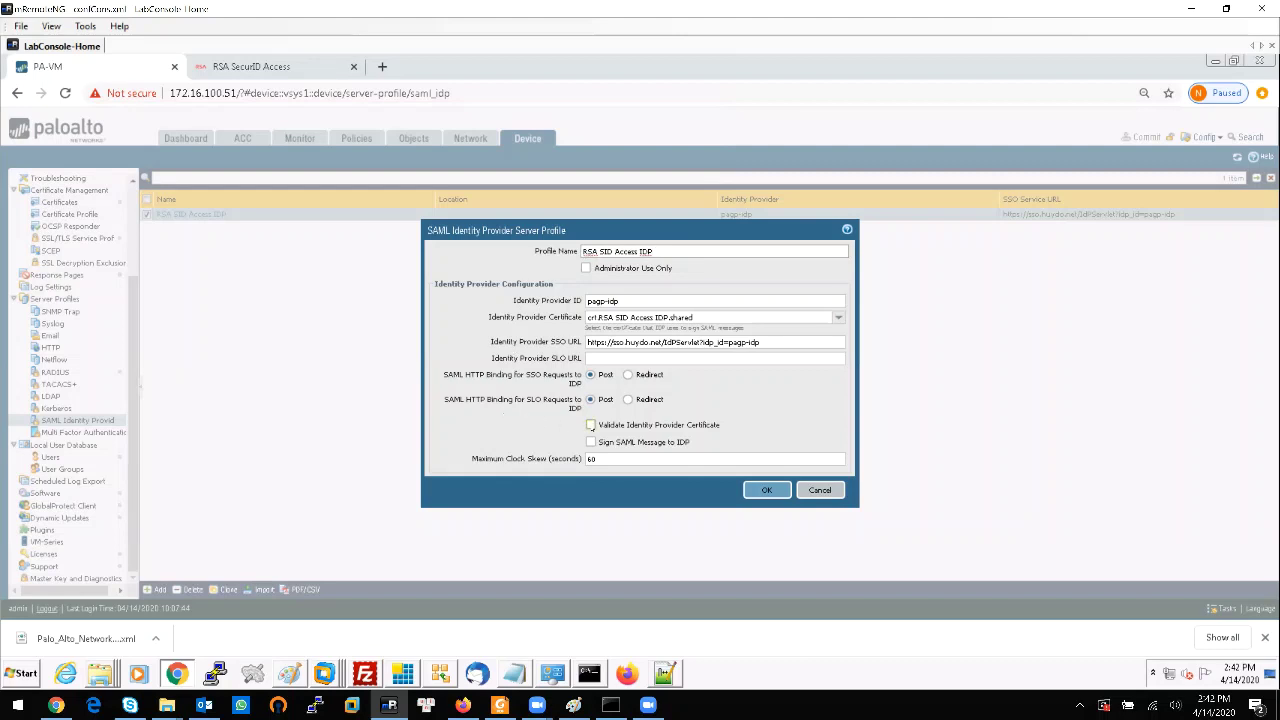
left_click(591, 425)
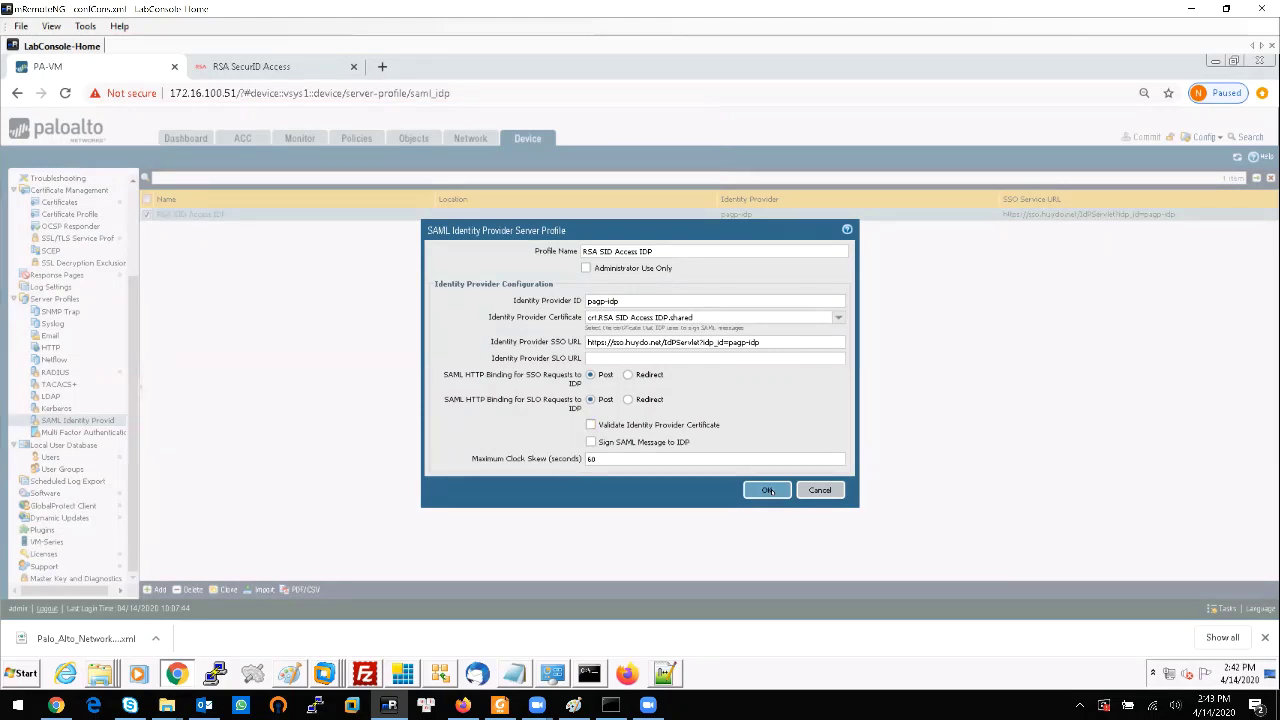
left_click(768, 490)
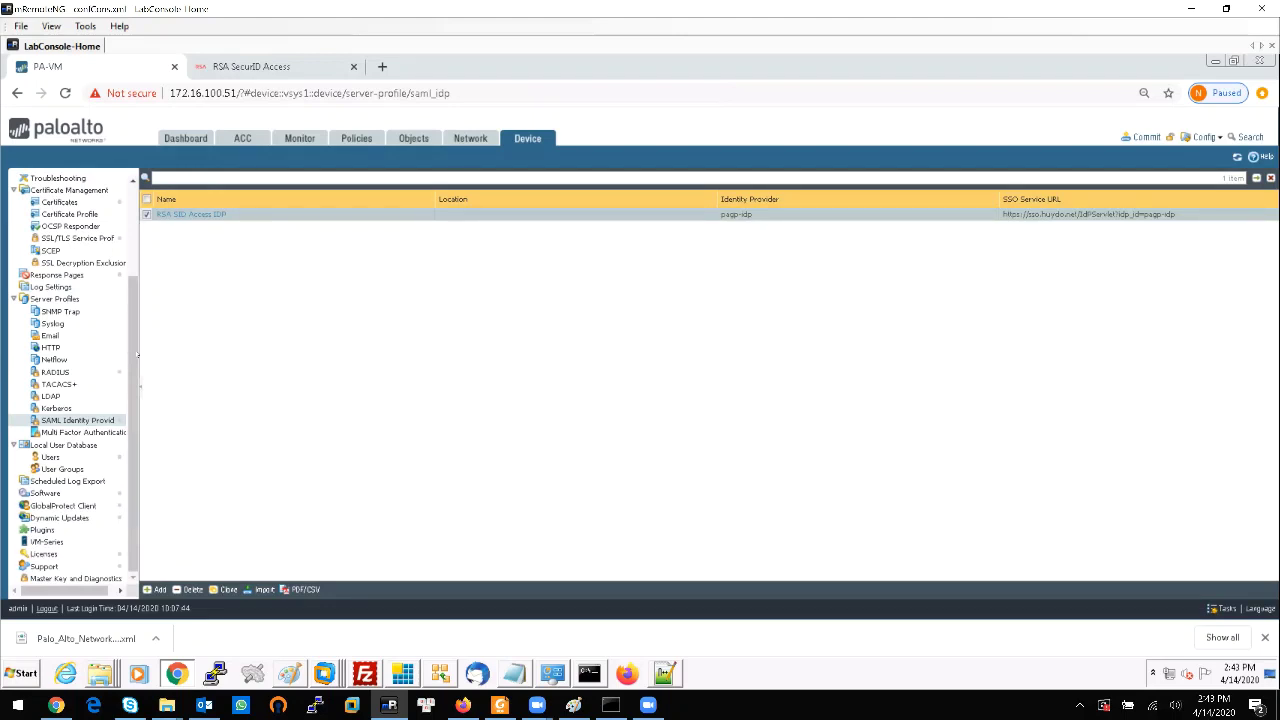
Open the RSA SID Access SAML profile from the Authentication Profile list
left_click_drag(138, 355, 139, 291)
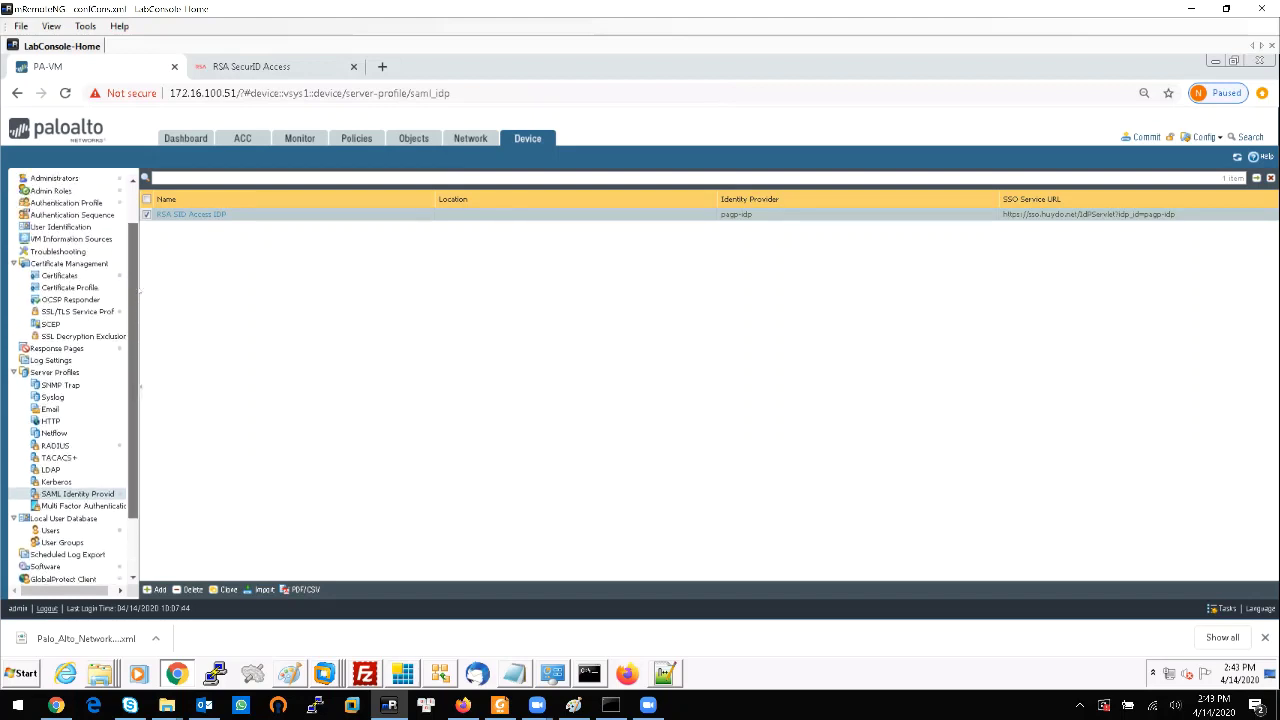
scroll(117, 269, "up", 2)
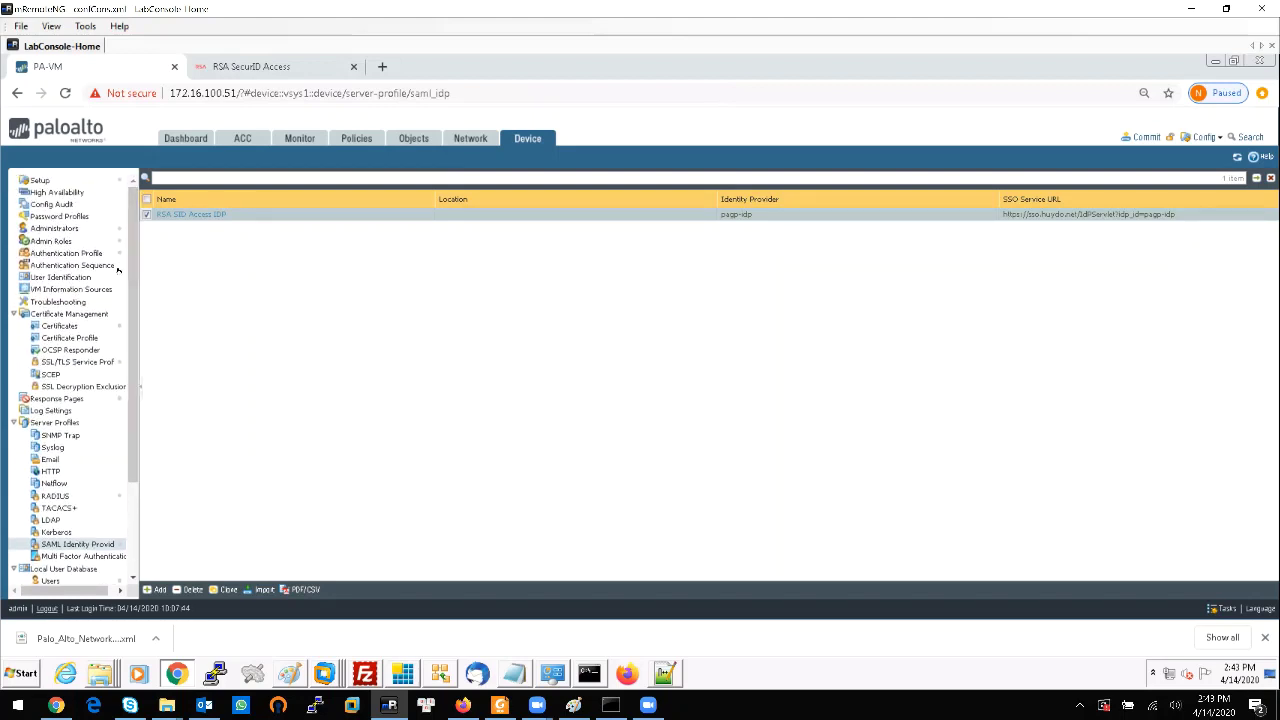
left_click(87, 255)
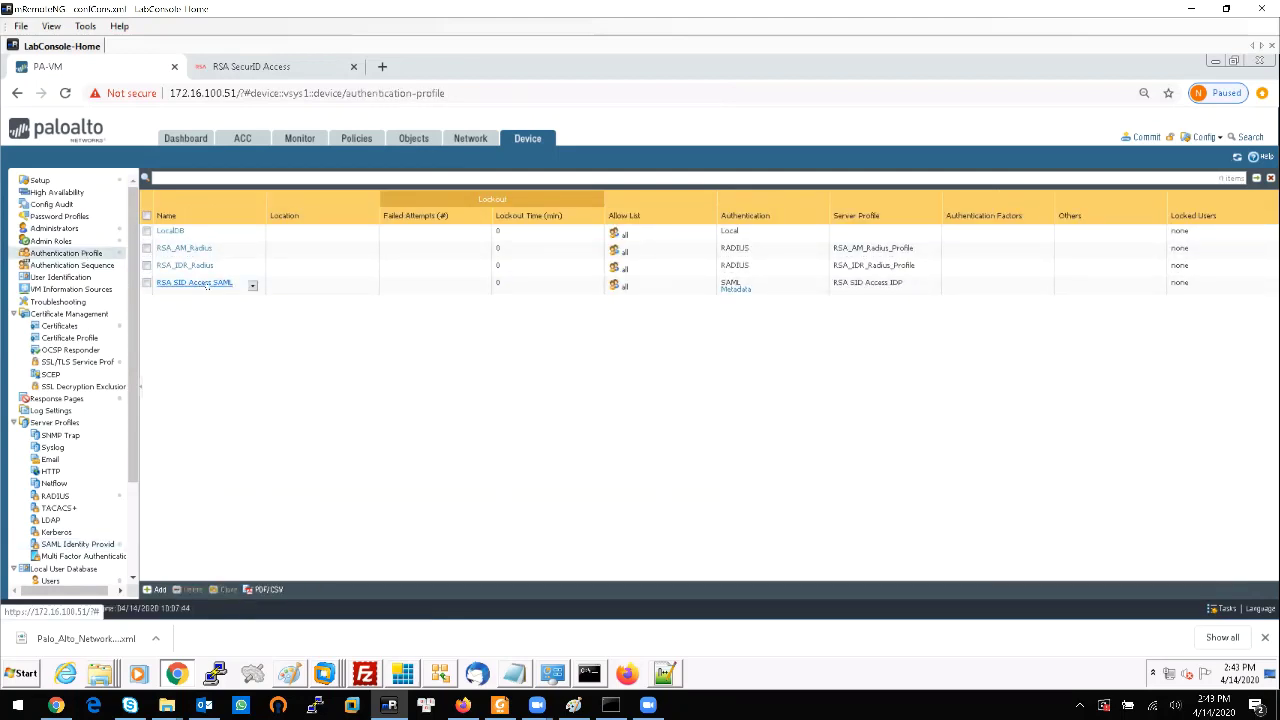
left_click(194, 283)
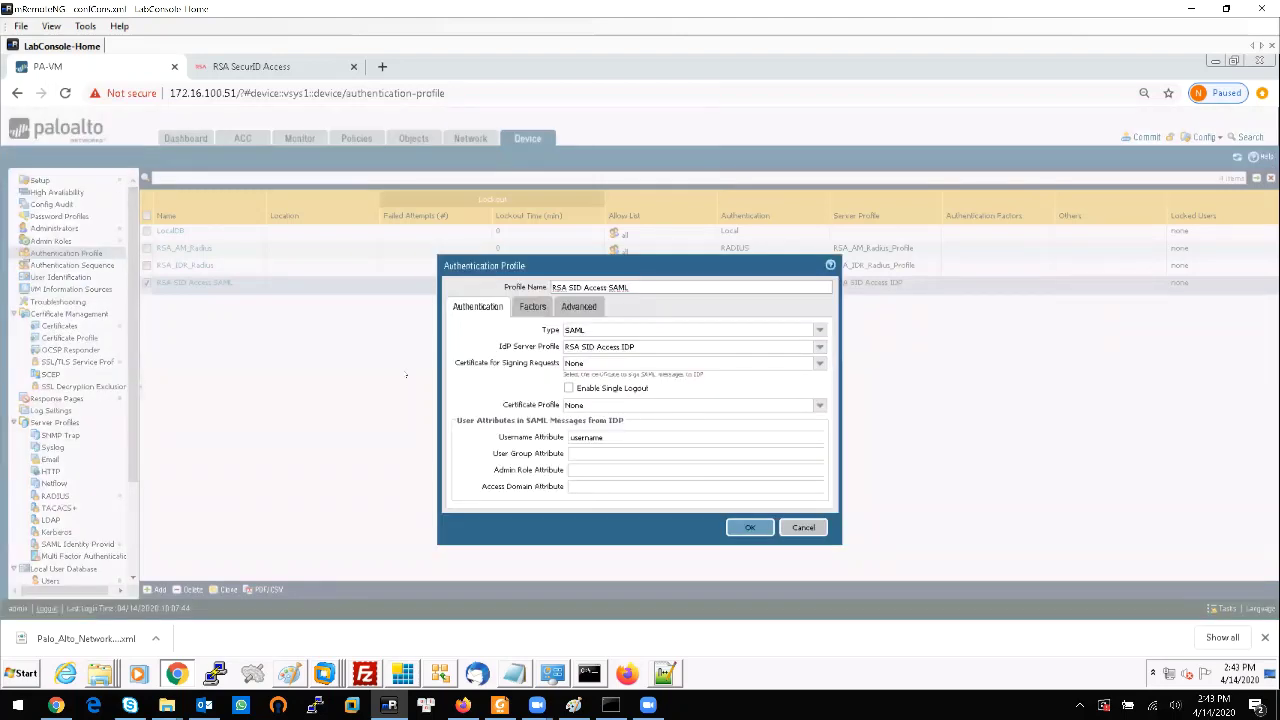
Keep type SAML with RSA SID Access IDP as IdP server profile, review the allow list, and save
left_click(614, 330)
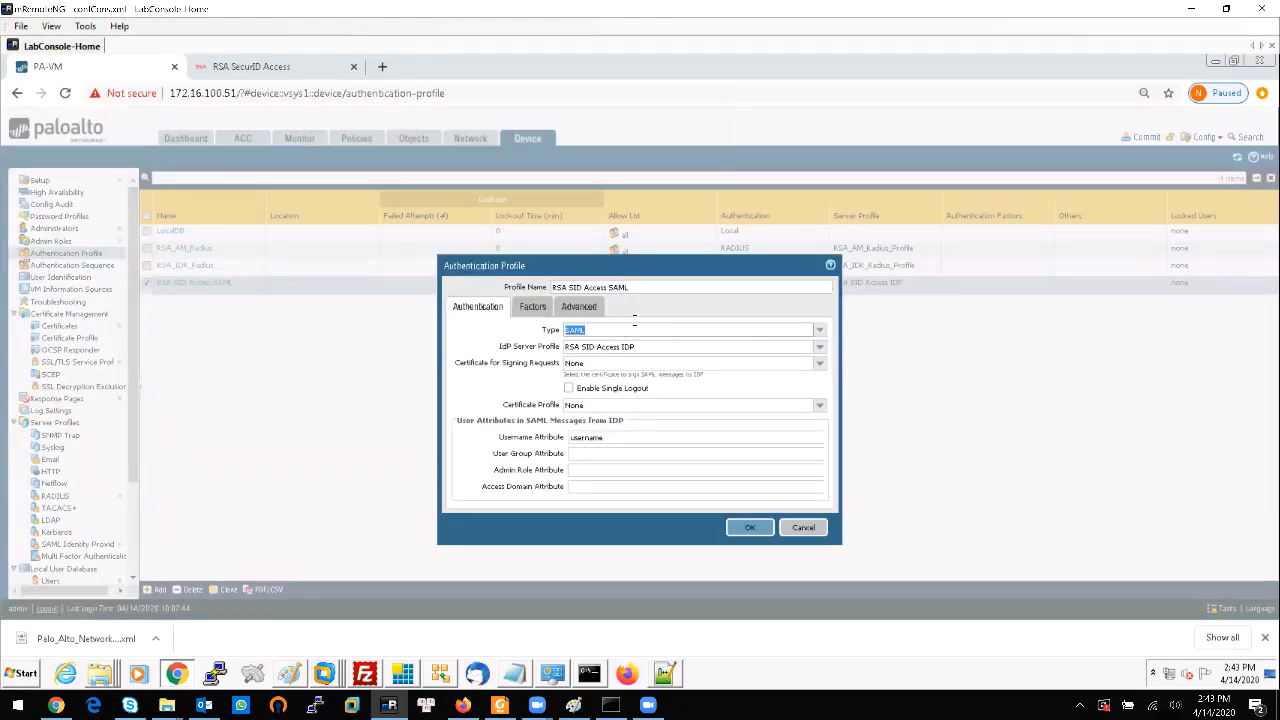
left_click(590, 287)
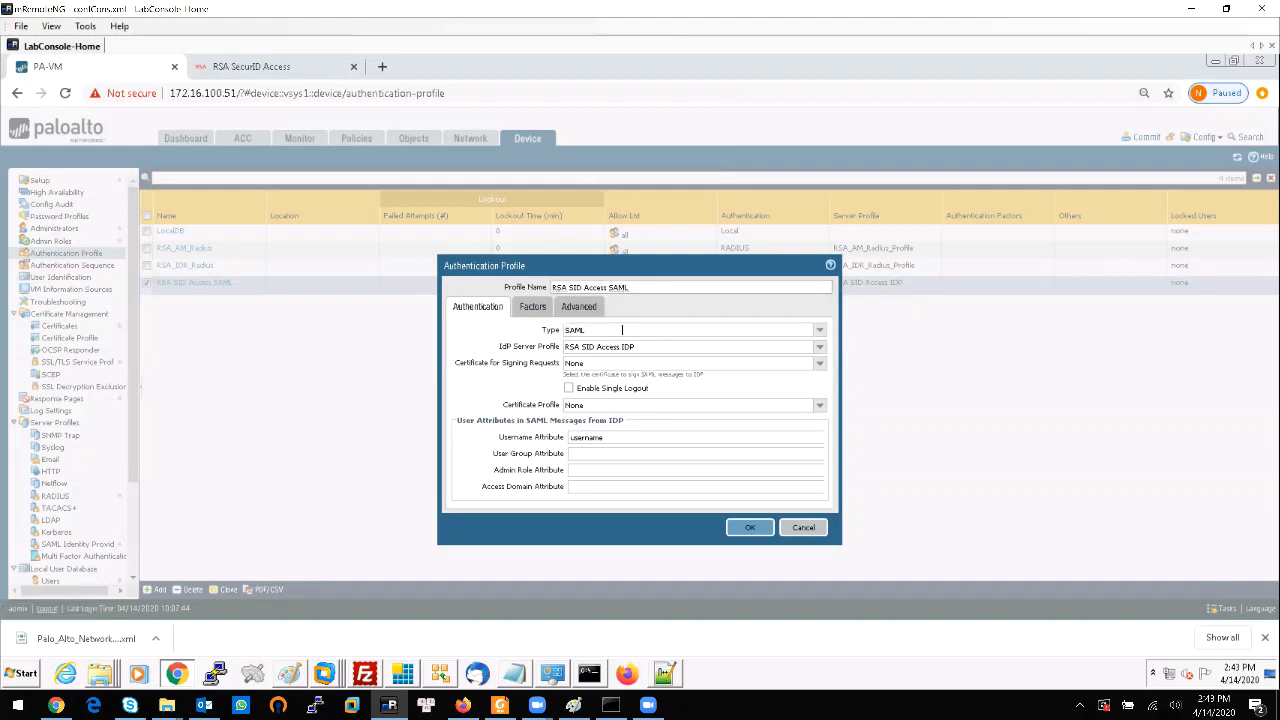
left_click(666, 329)
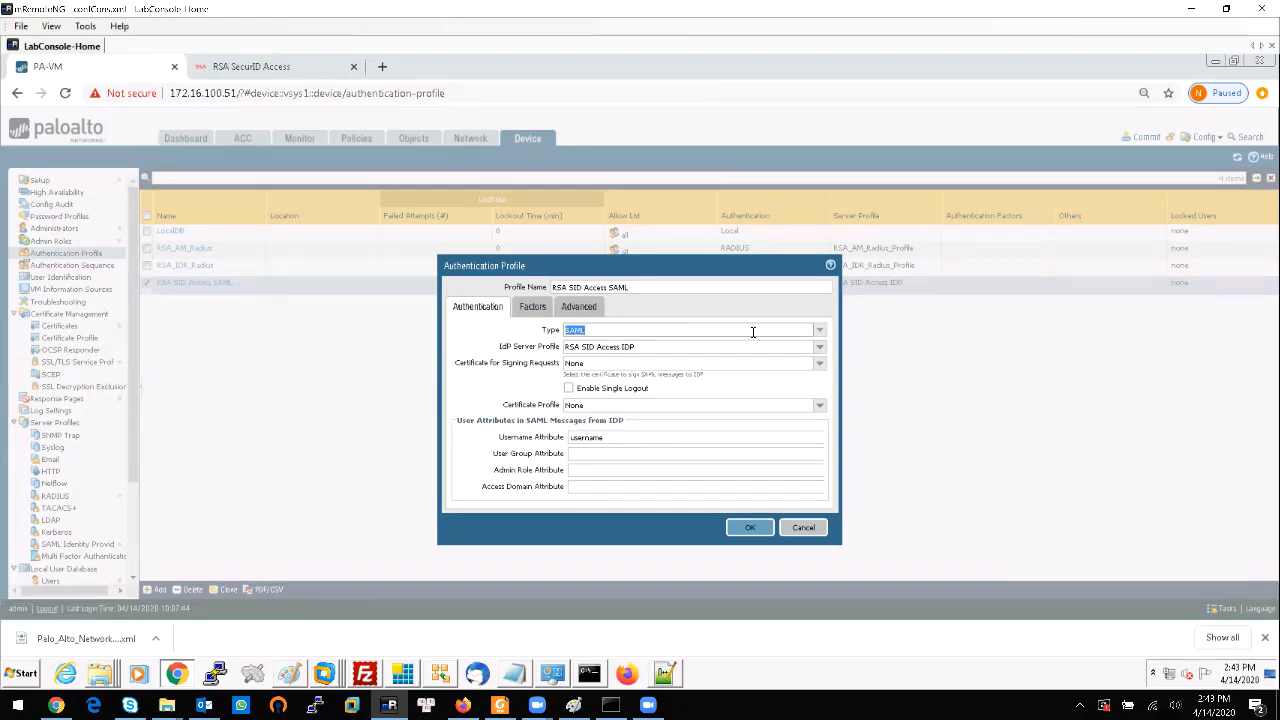
left_click(819, 332)
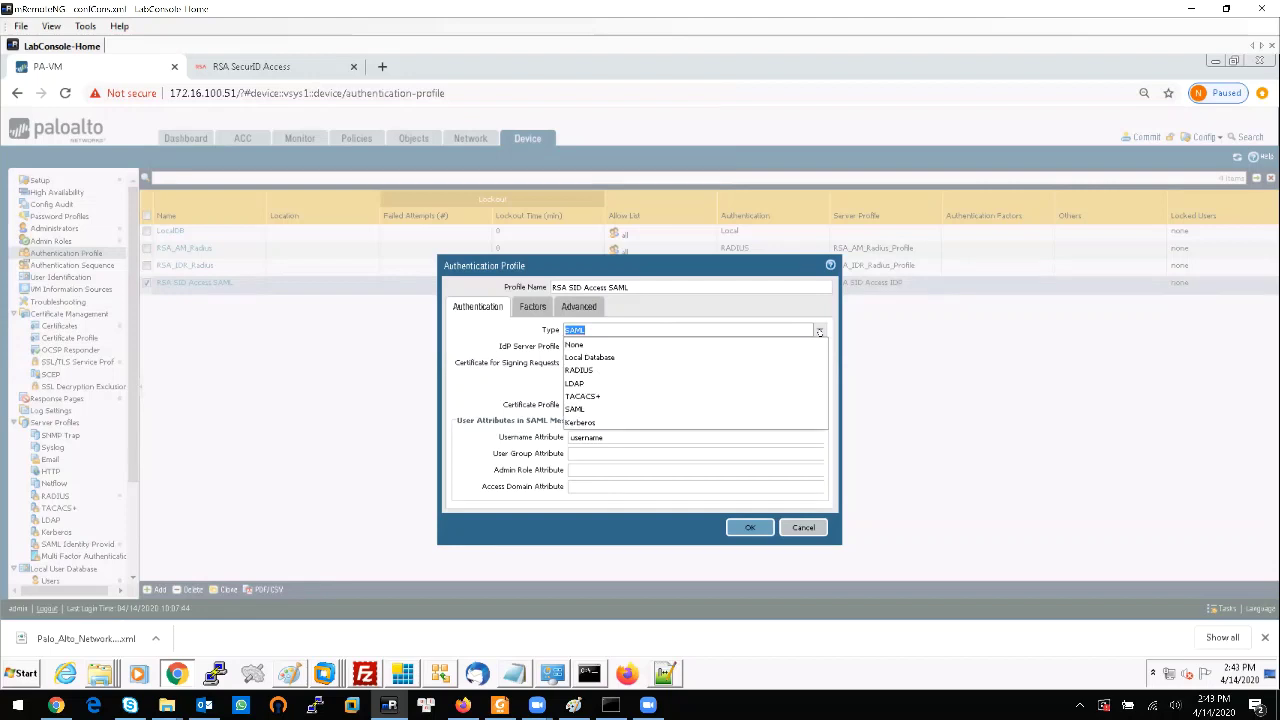
left_click(819, 332)
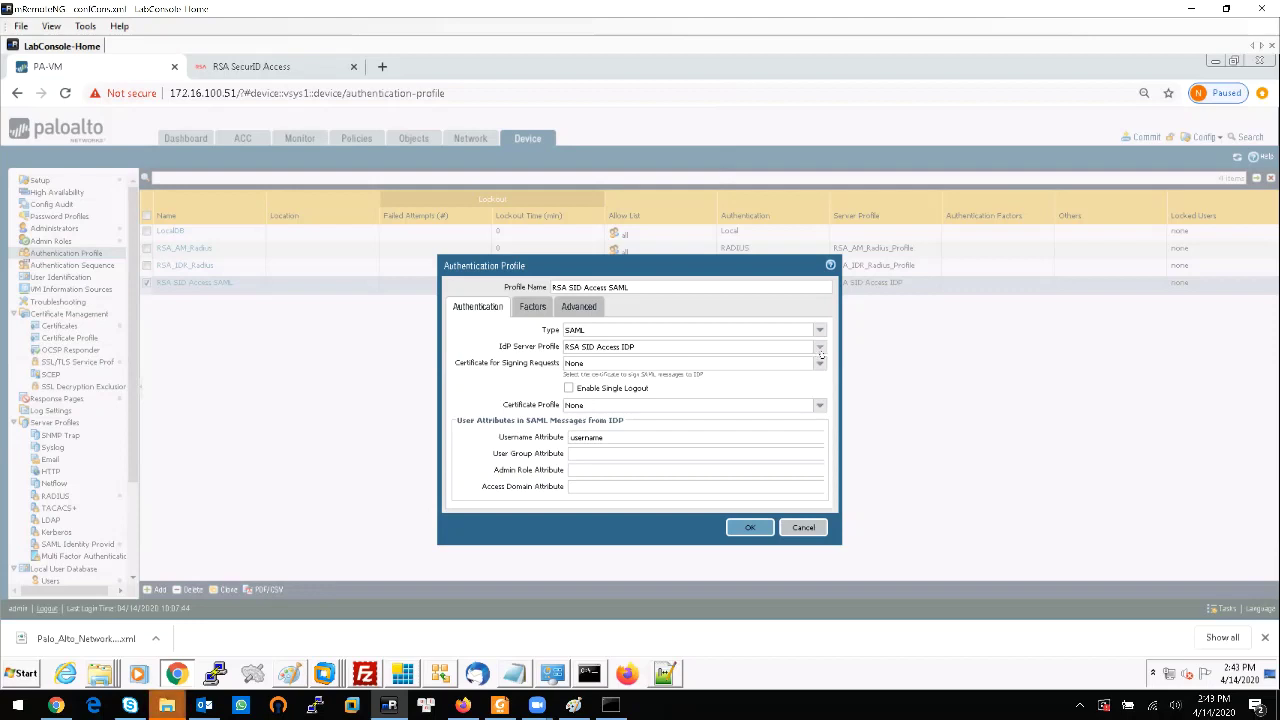
left_click(820, 354)
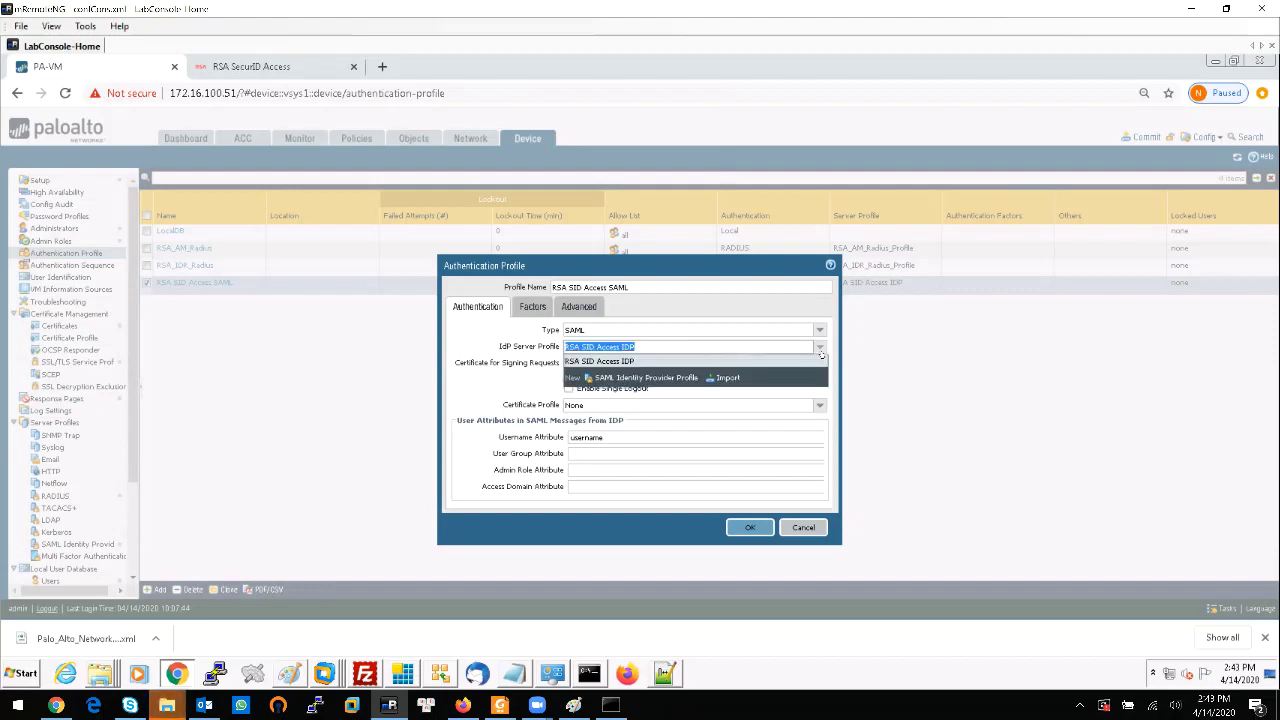
left_click(686, 357)
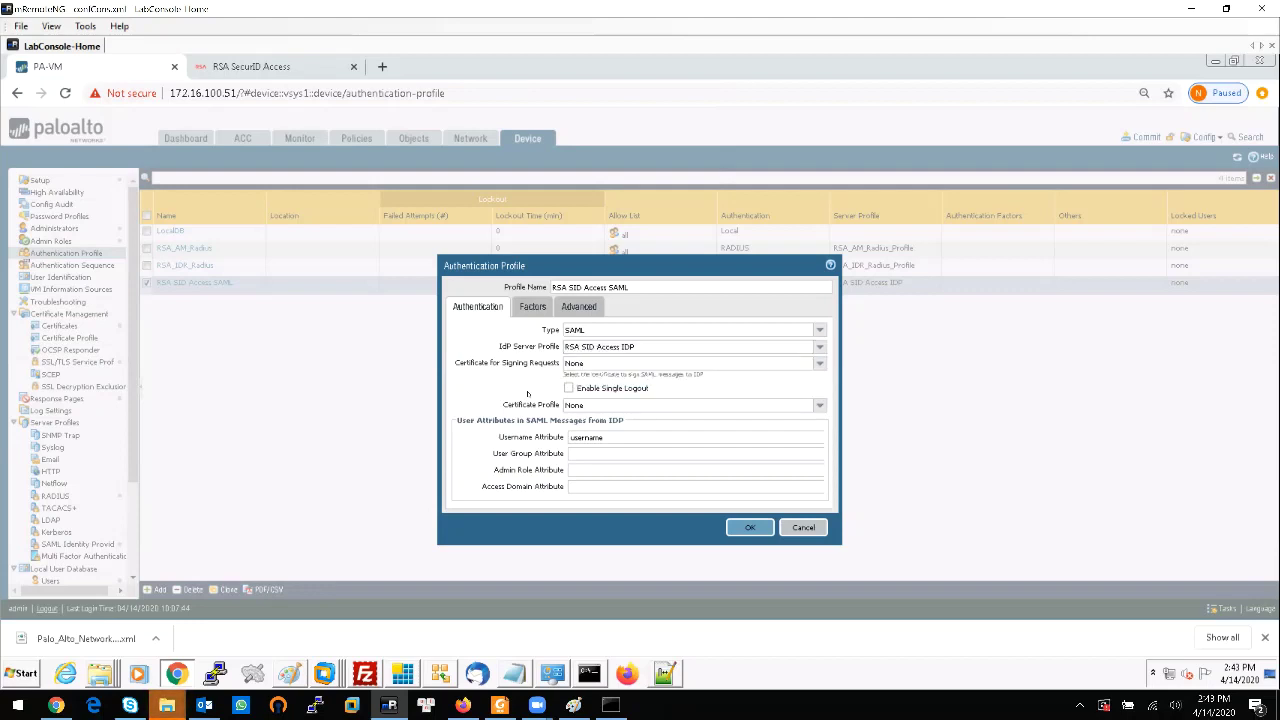
left_click(579, 308)
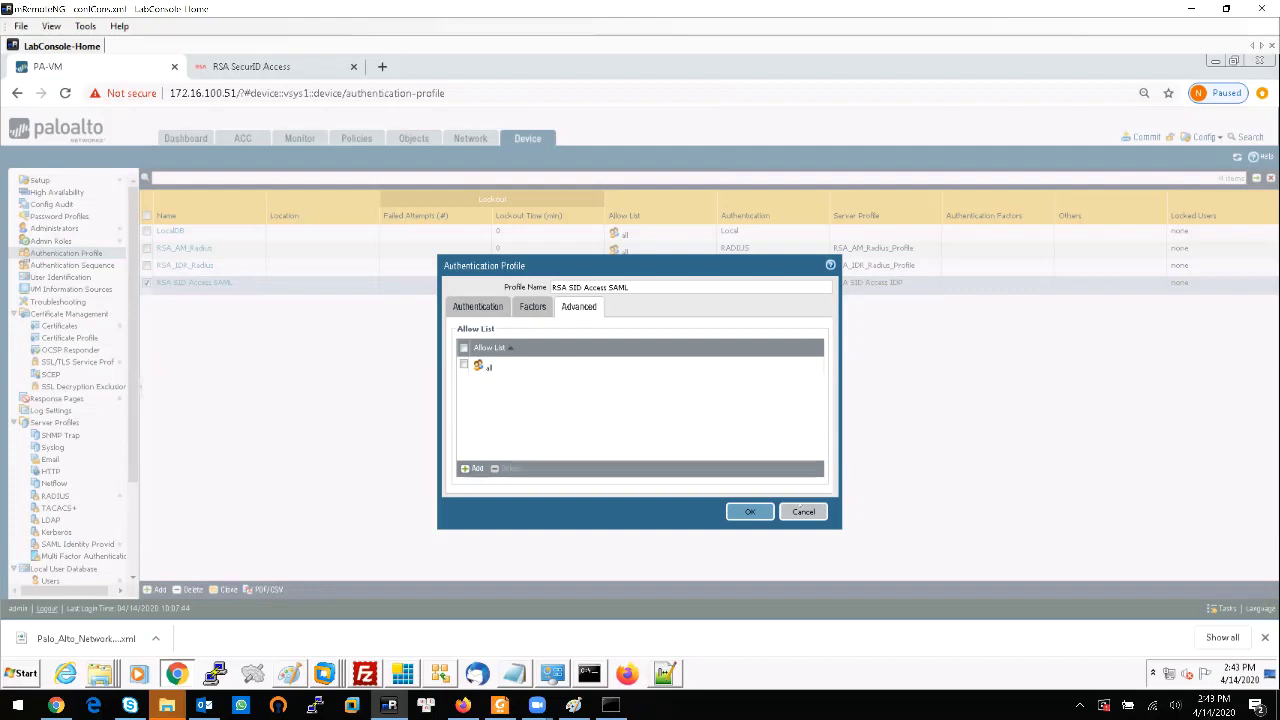
left_click(750, 511)
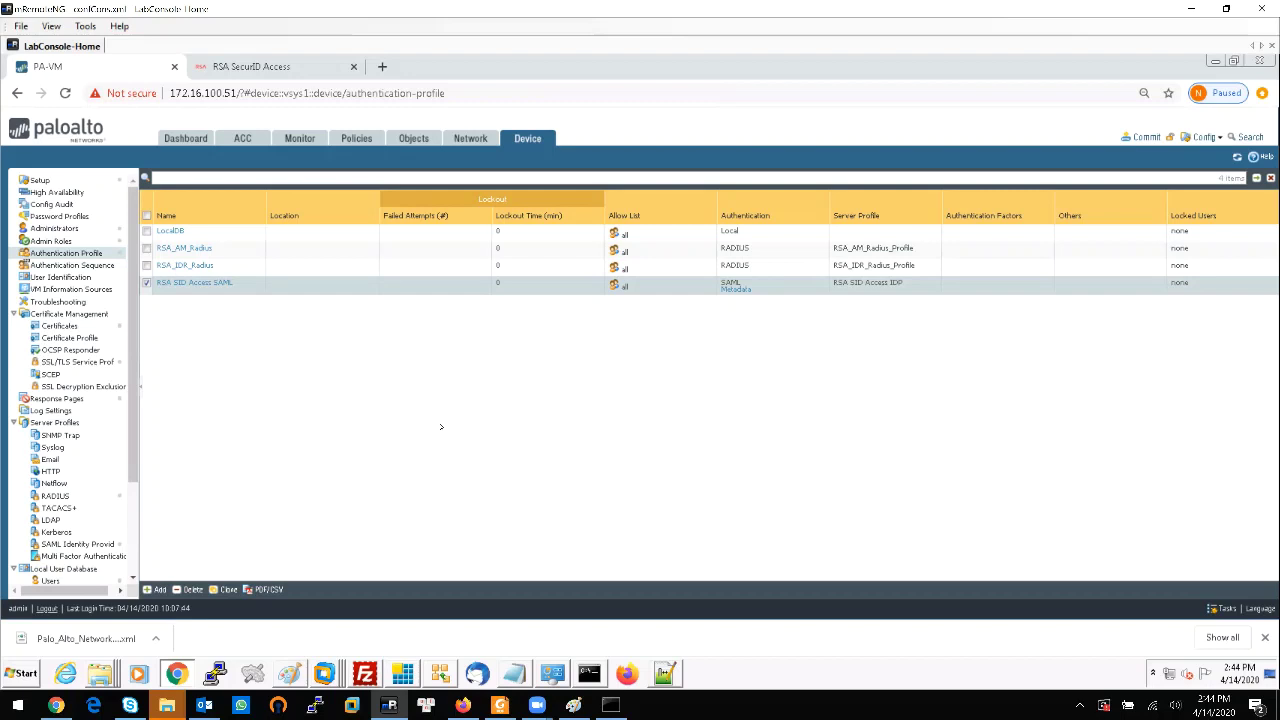
Open the Authentication settings of GP-Portal under Network > GlobalProtect > Portals
left_click(480, 141)
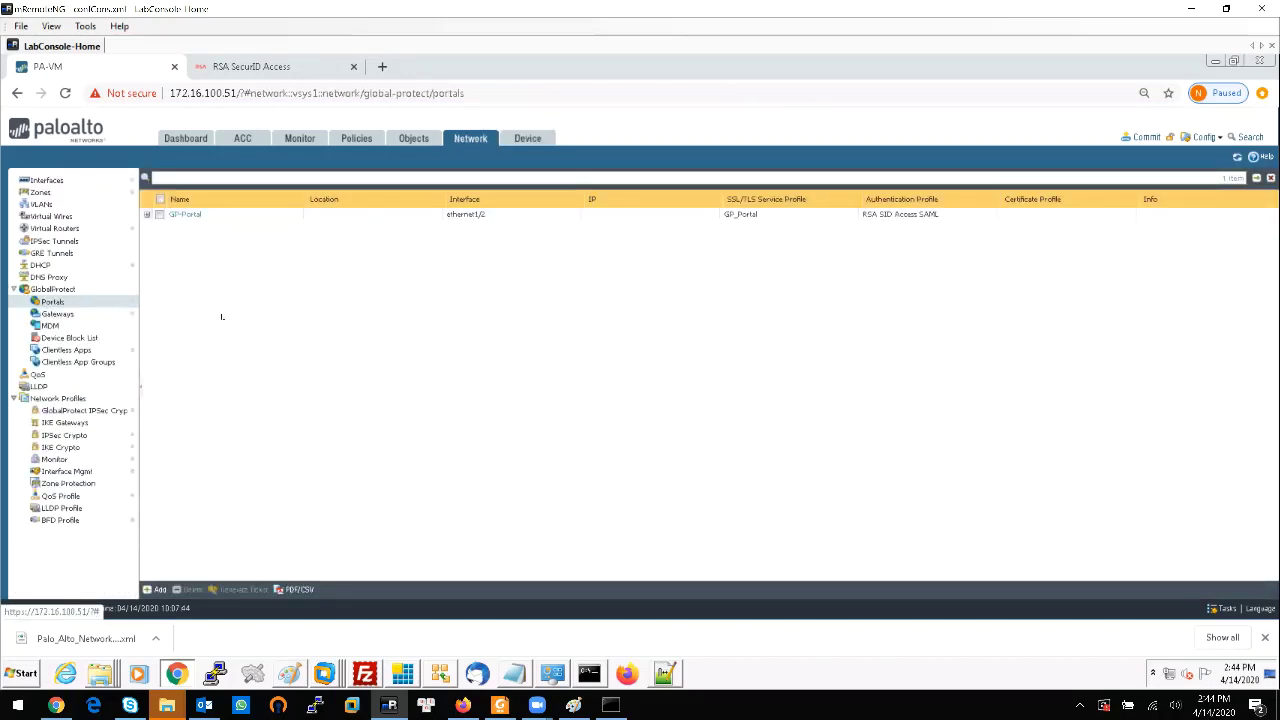
left_click(67, 303)
left_click(190, 215)
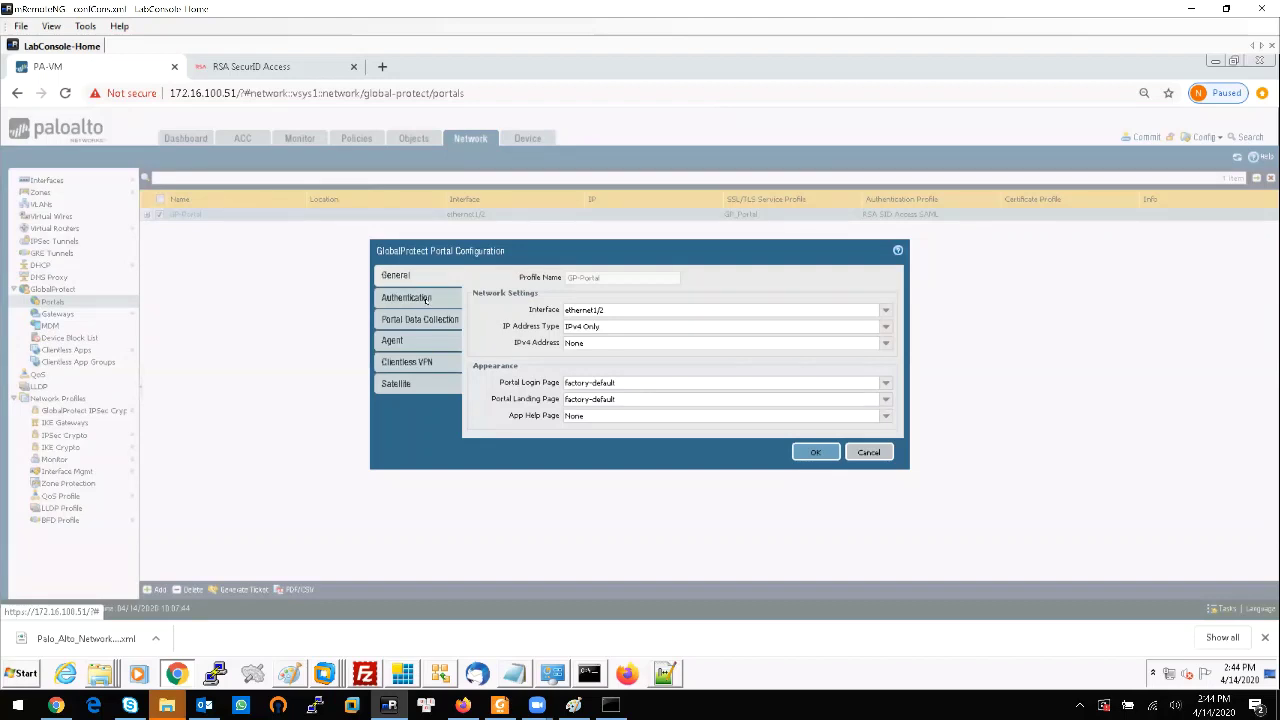
left_click(427, 299)
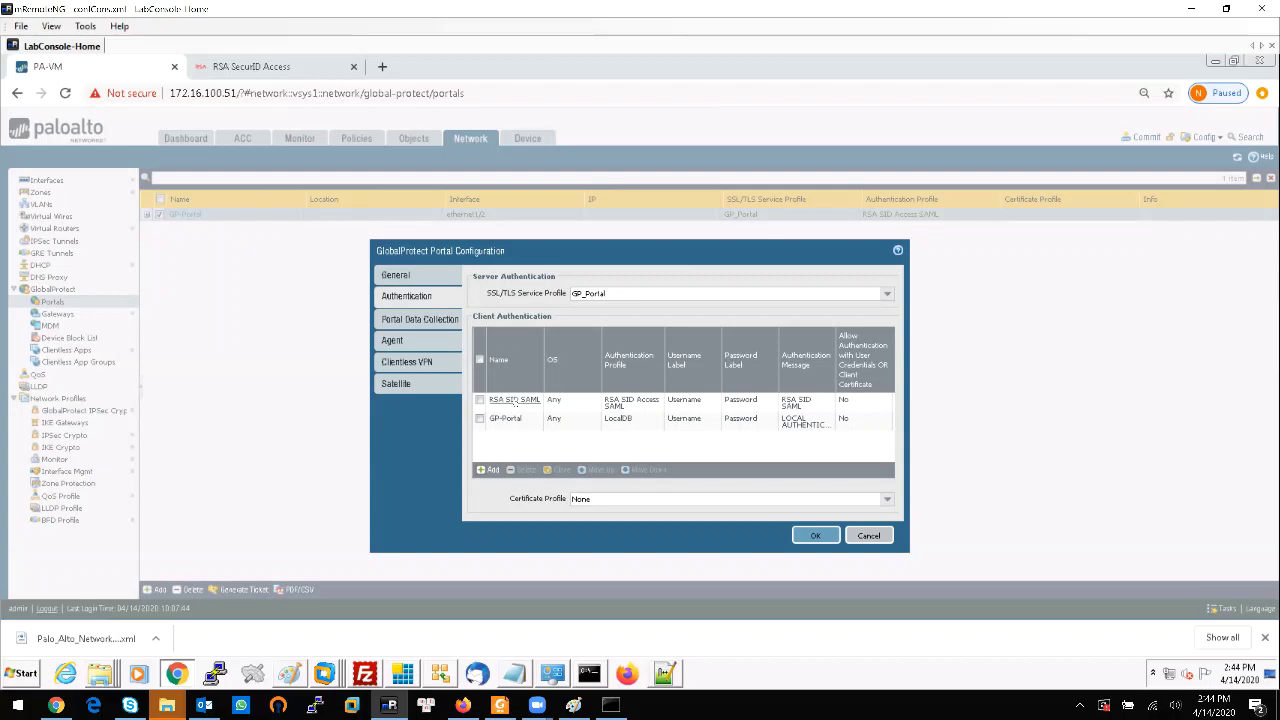
Set the RSA SID SAML client authentication profile to RSA SID Access SAML and save the portal
left_click(515, 400)
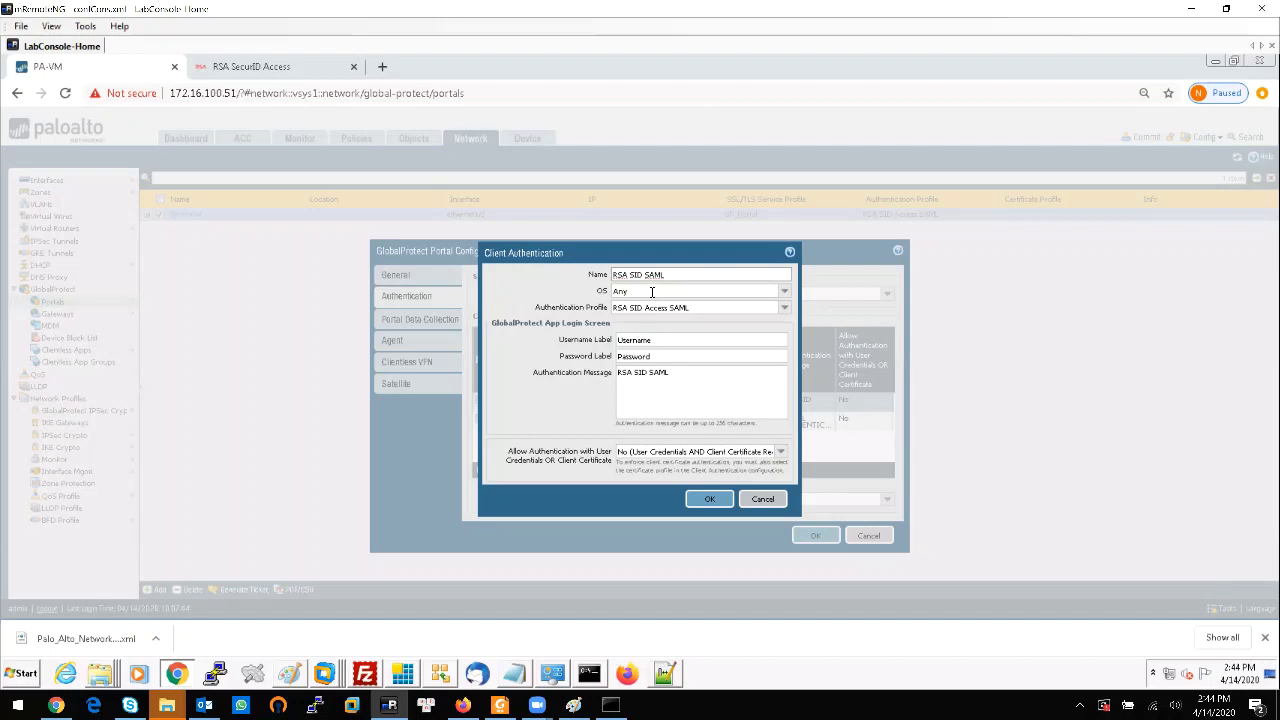
left_click(652, 291)
left_click(784, 307)
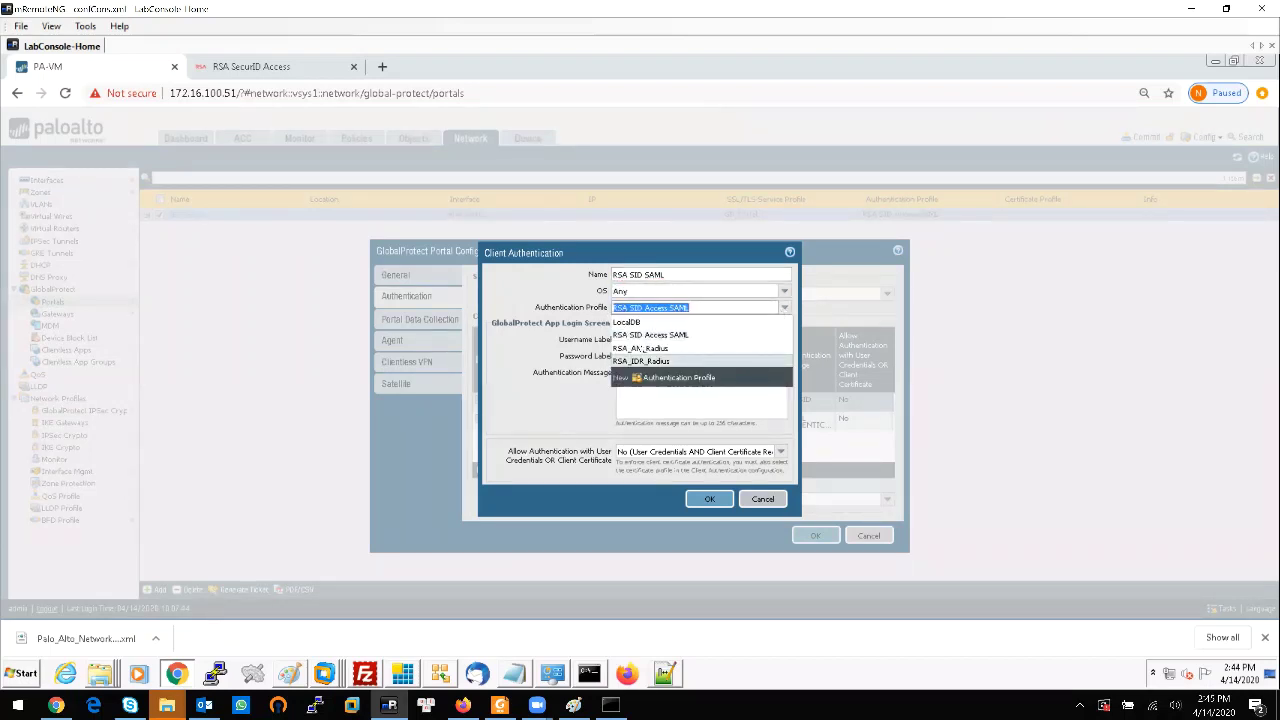
left_click(647, 335)
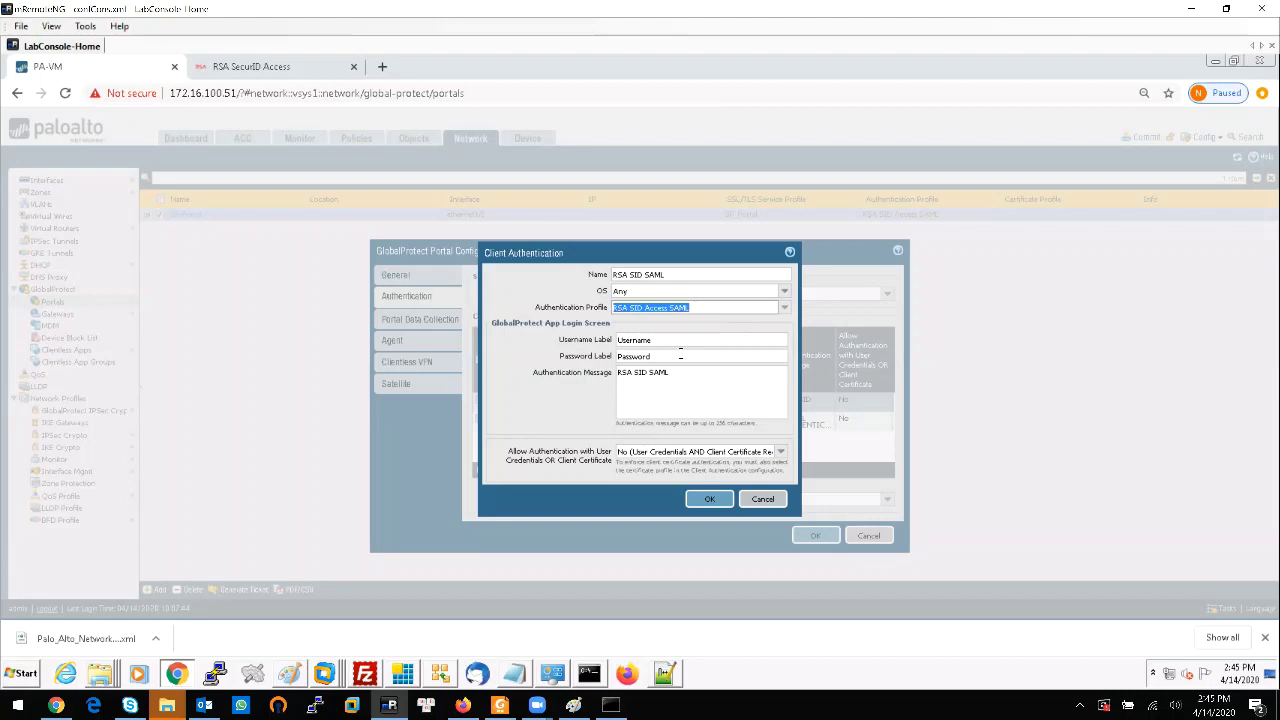
left_click_drag(699, 373, 574, 376)
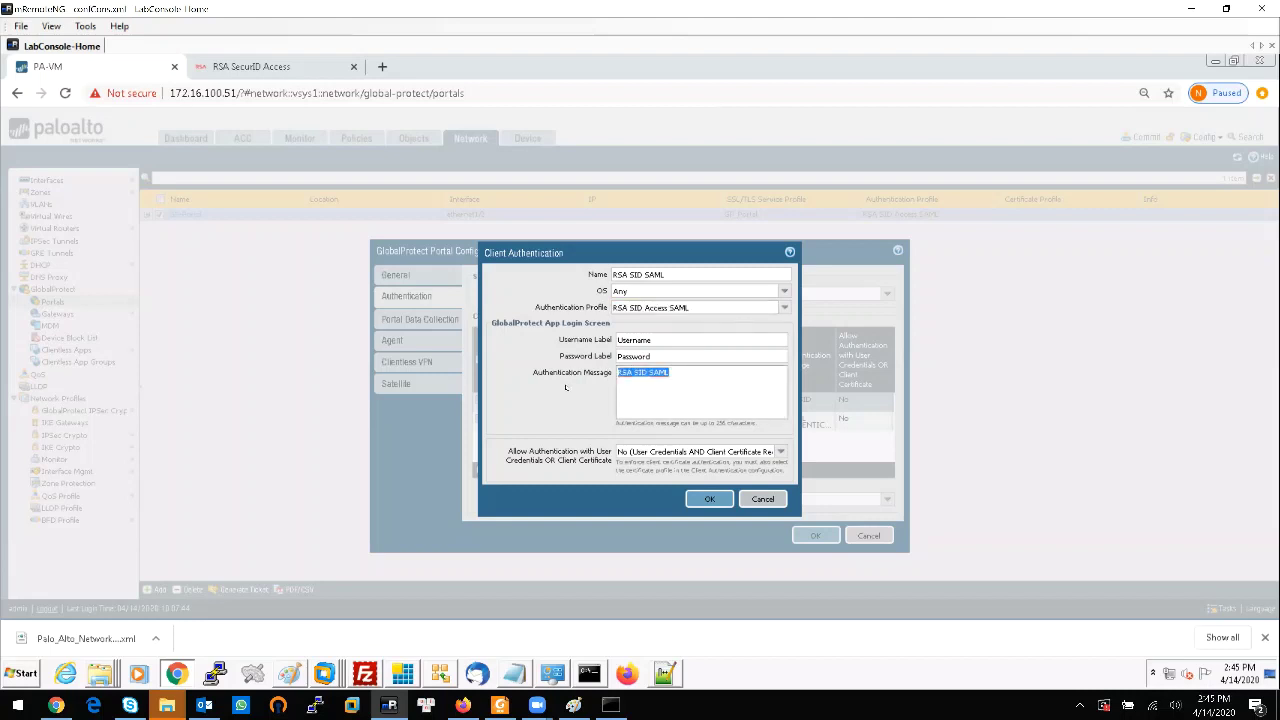
left_click(689, 398)
left_click(711, 499)
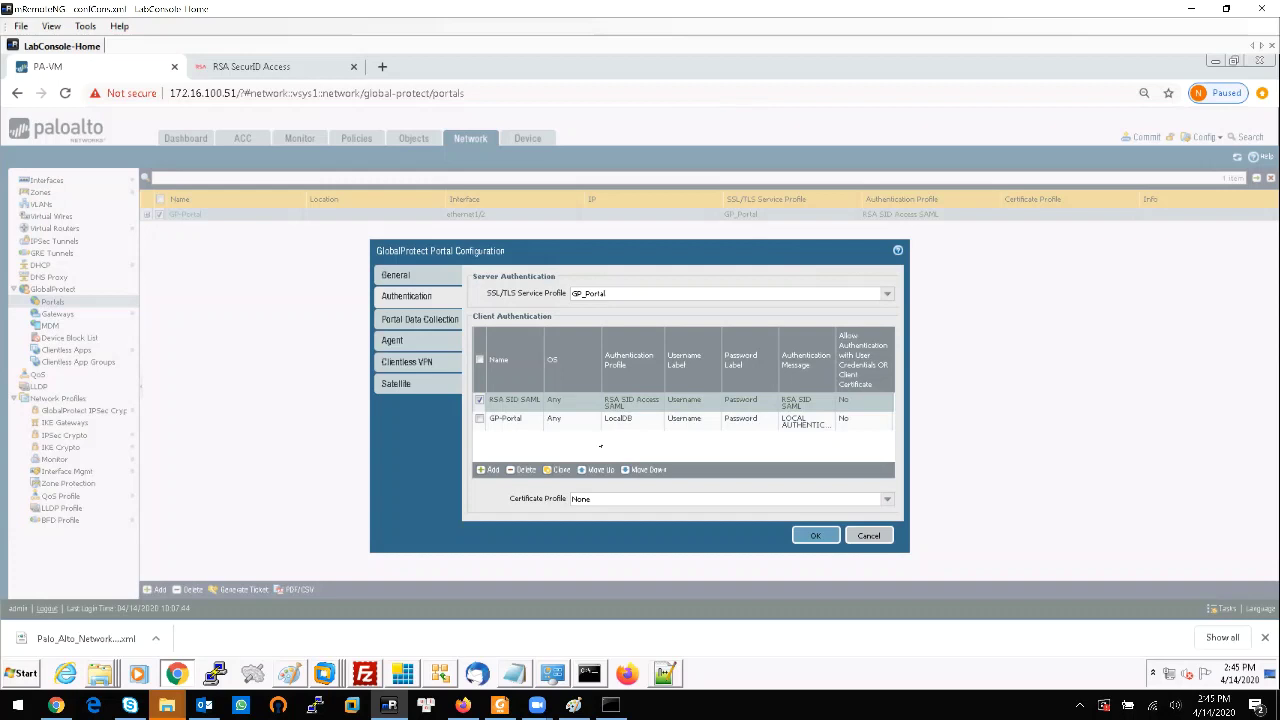
left_click(817, 537)
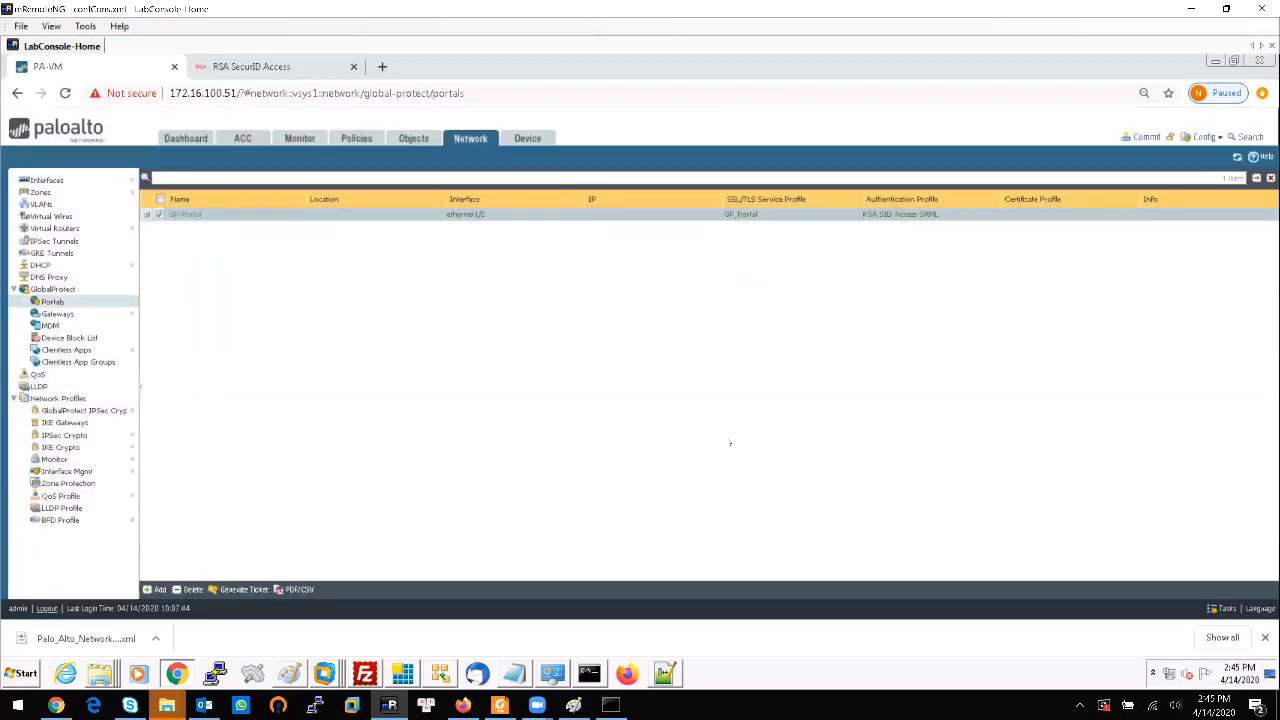
Open the Authentication settings of the GP-VPN gateway under GlobalProtect > Gateways
left_click(60, 314)
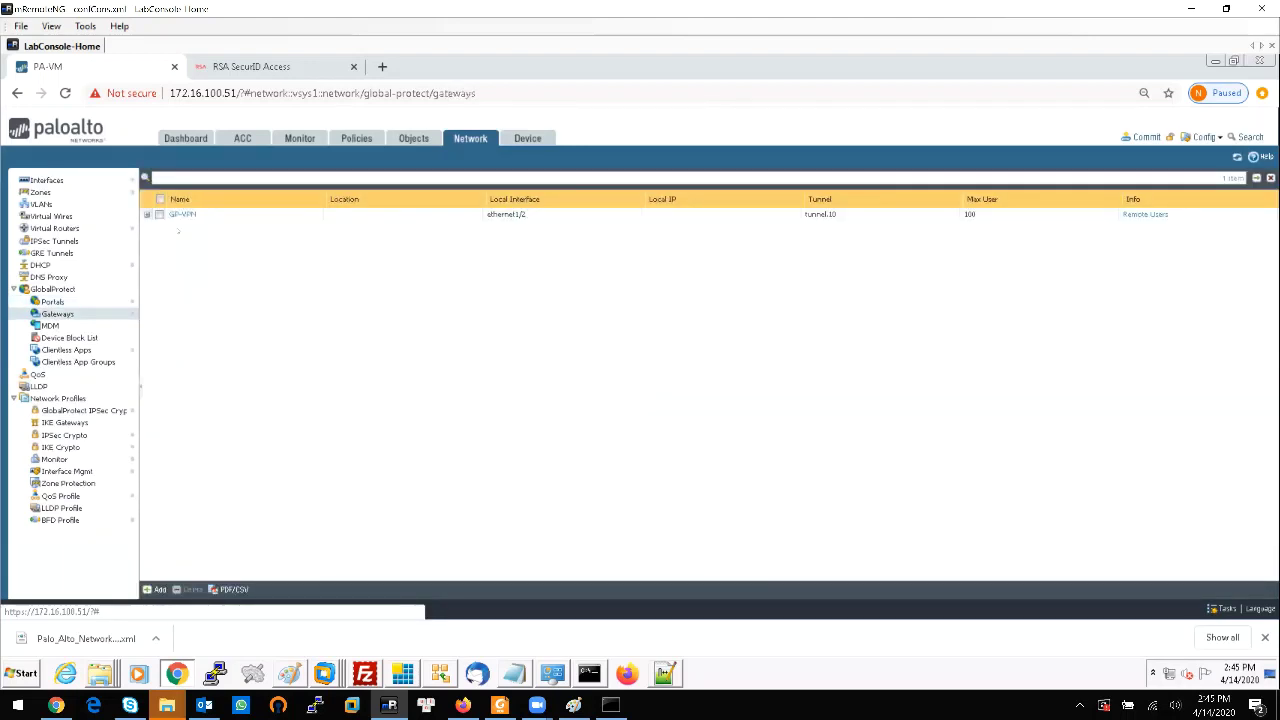
left_click(184, 215)
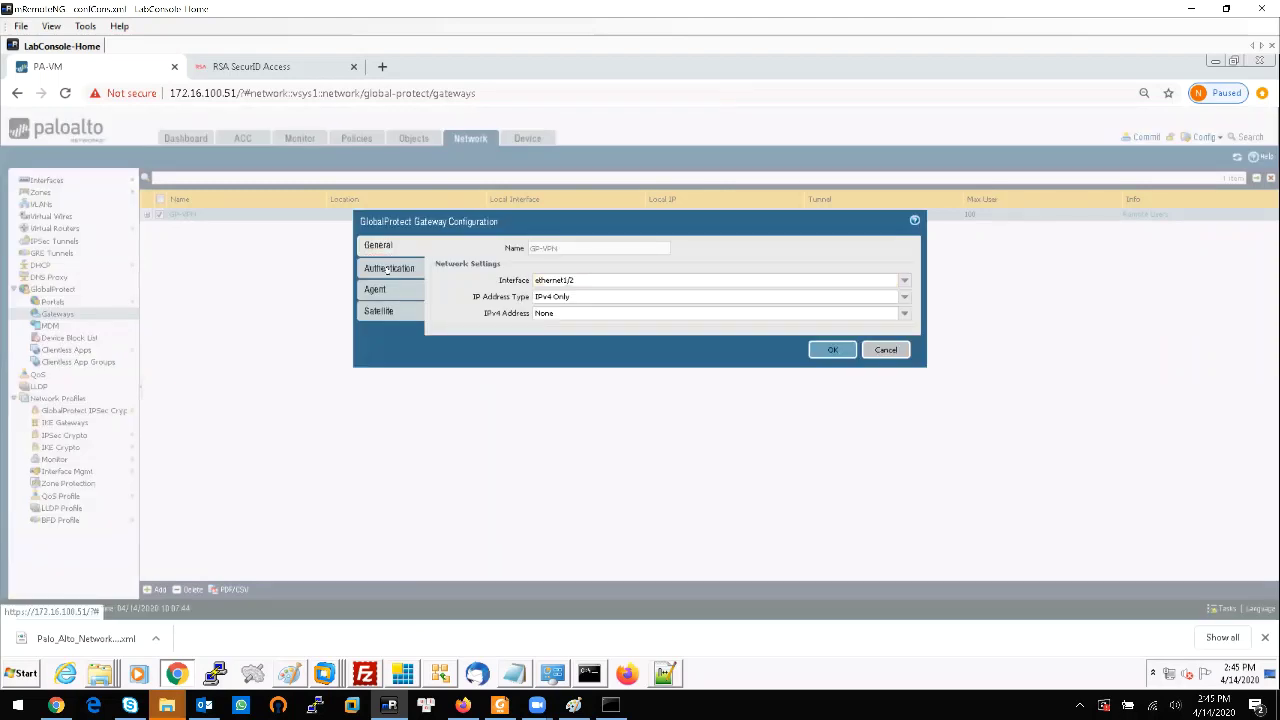
left_click(388, 268)
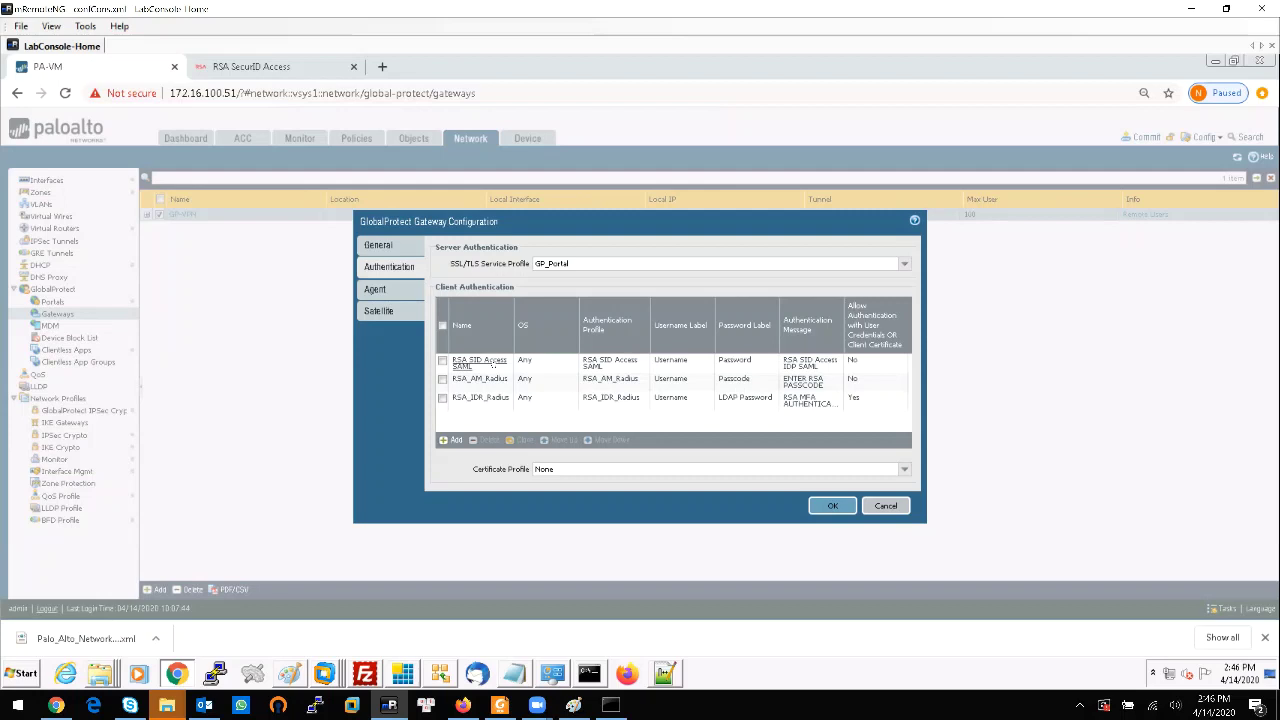
Confirm the client authentication entry uses the RSA SID Access SAML profile, then close the gateway unsaved
left_click(482, 362)
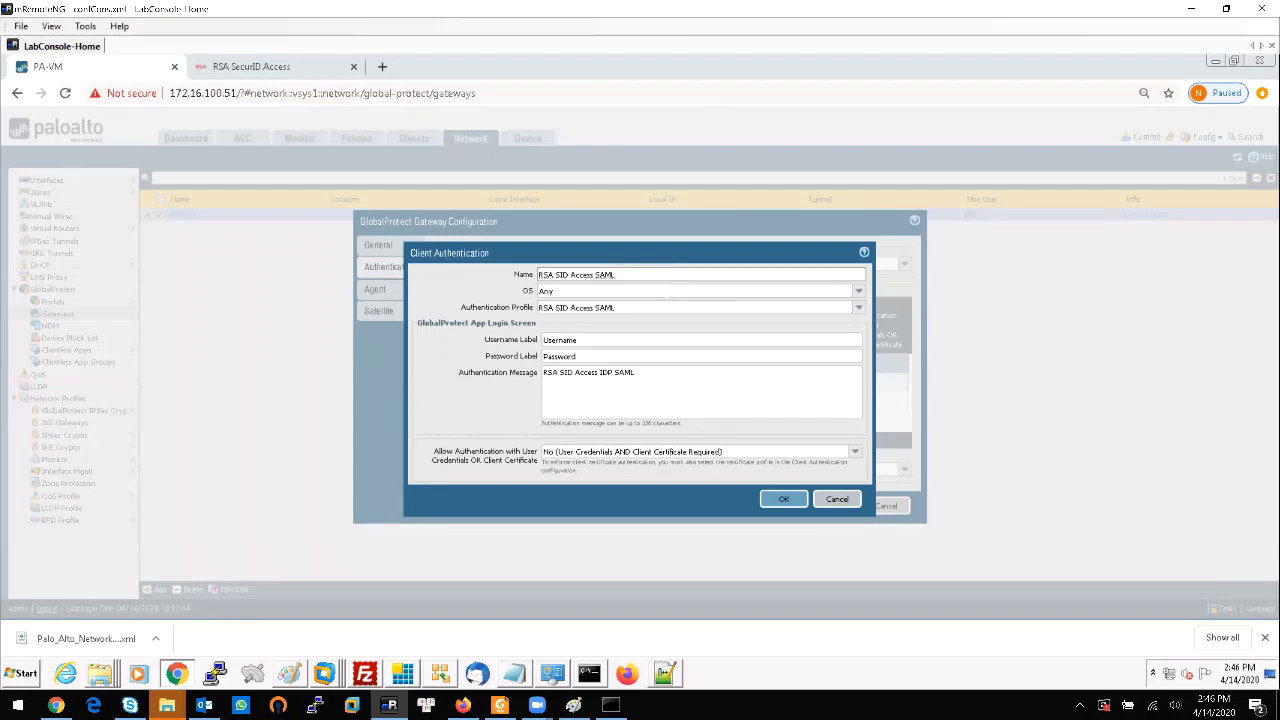
left_click(674, 288)
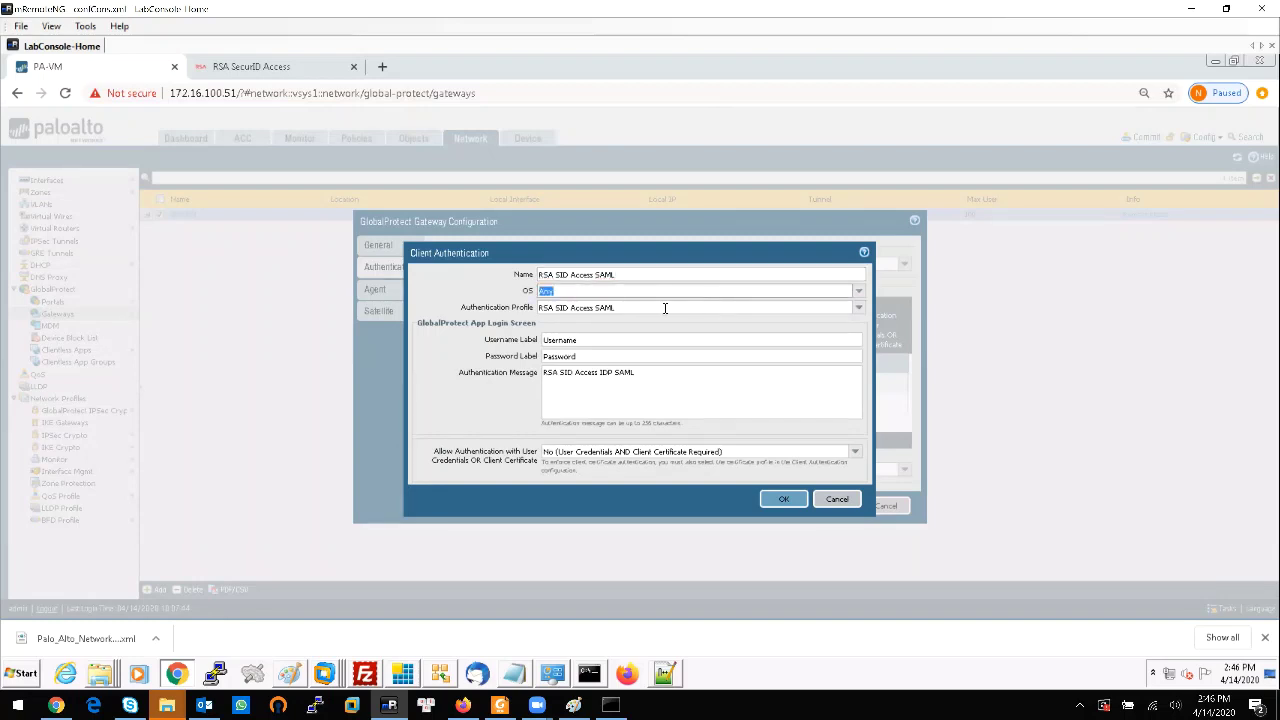
left_click(857, 308)
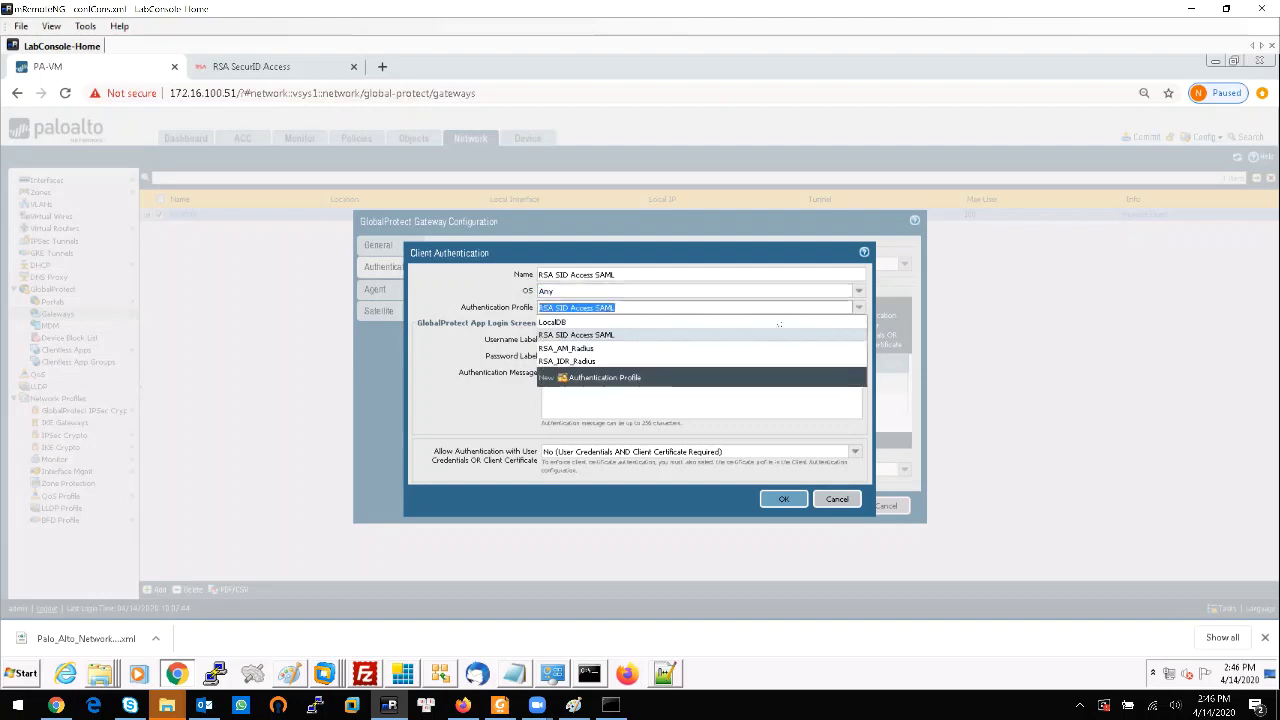
left_click(637, 336)
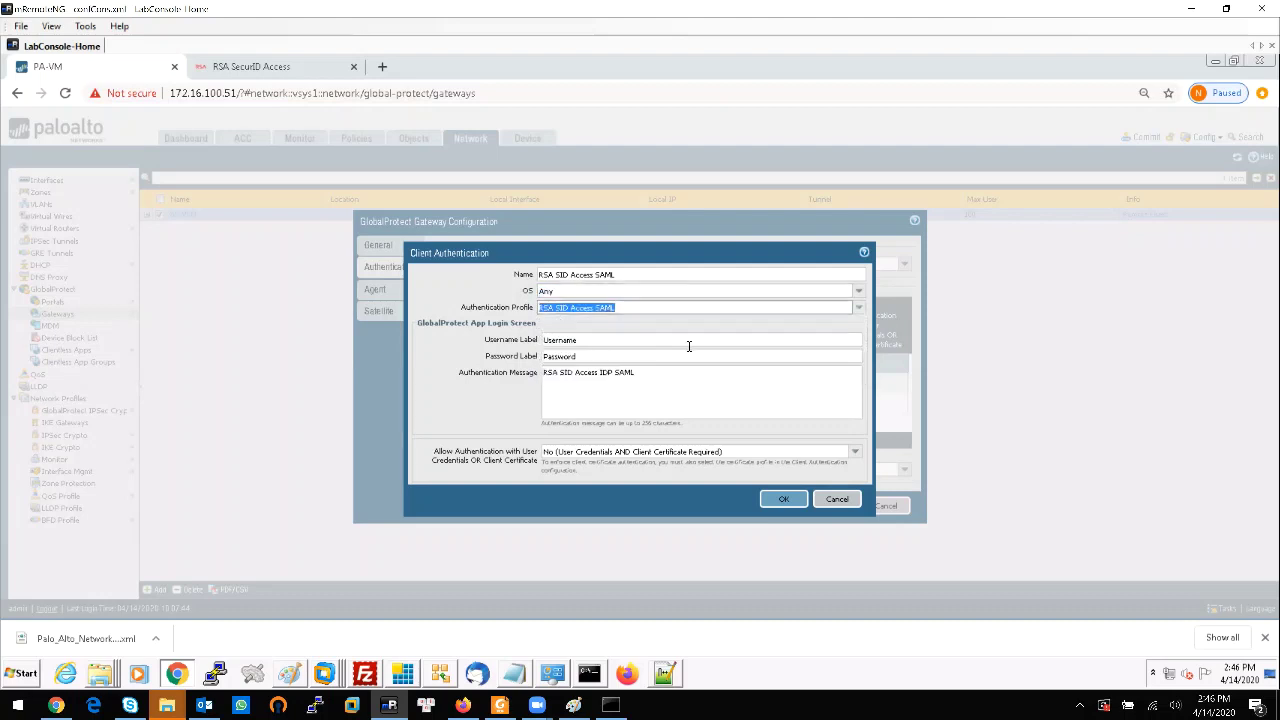
left_click_drag(702, 374, 578, 381)
left_click(651, 385)
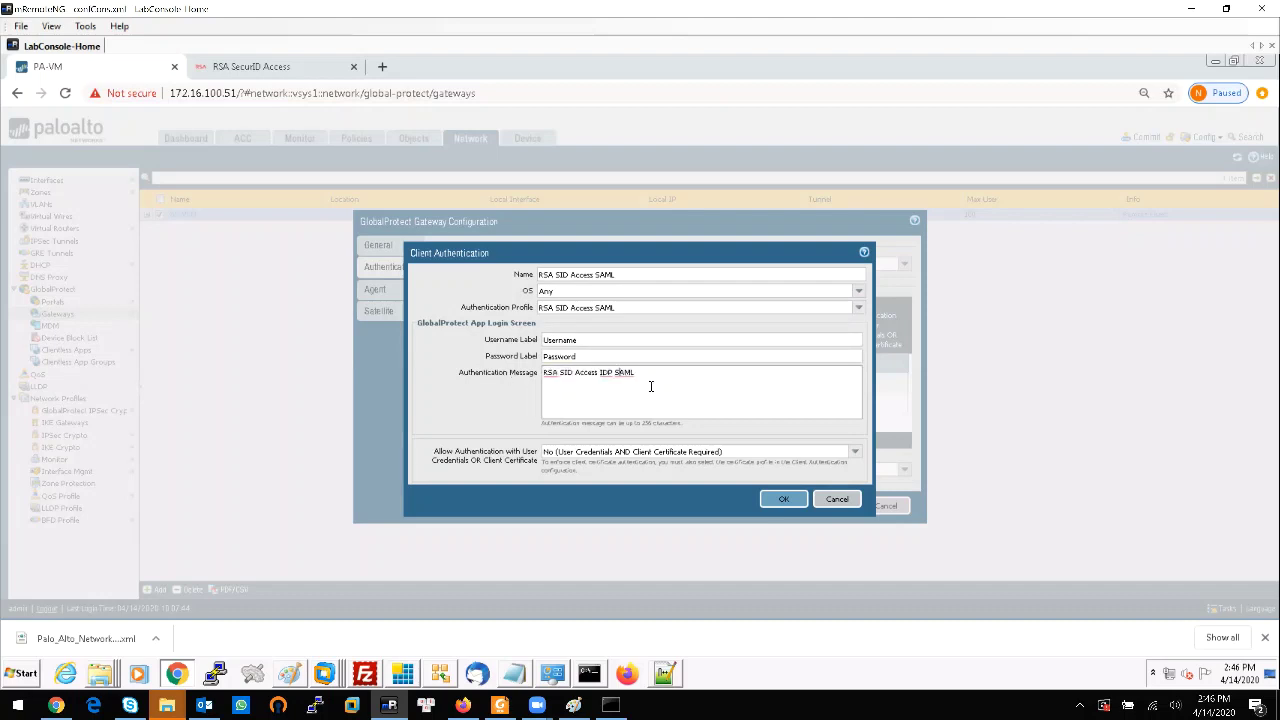
left_click(784, 501)
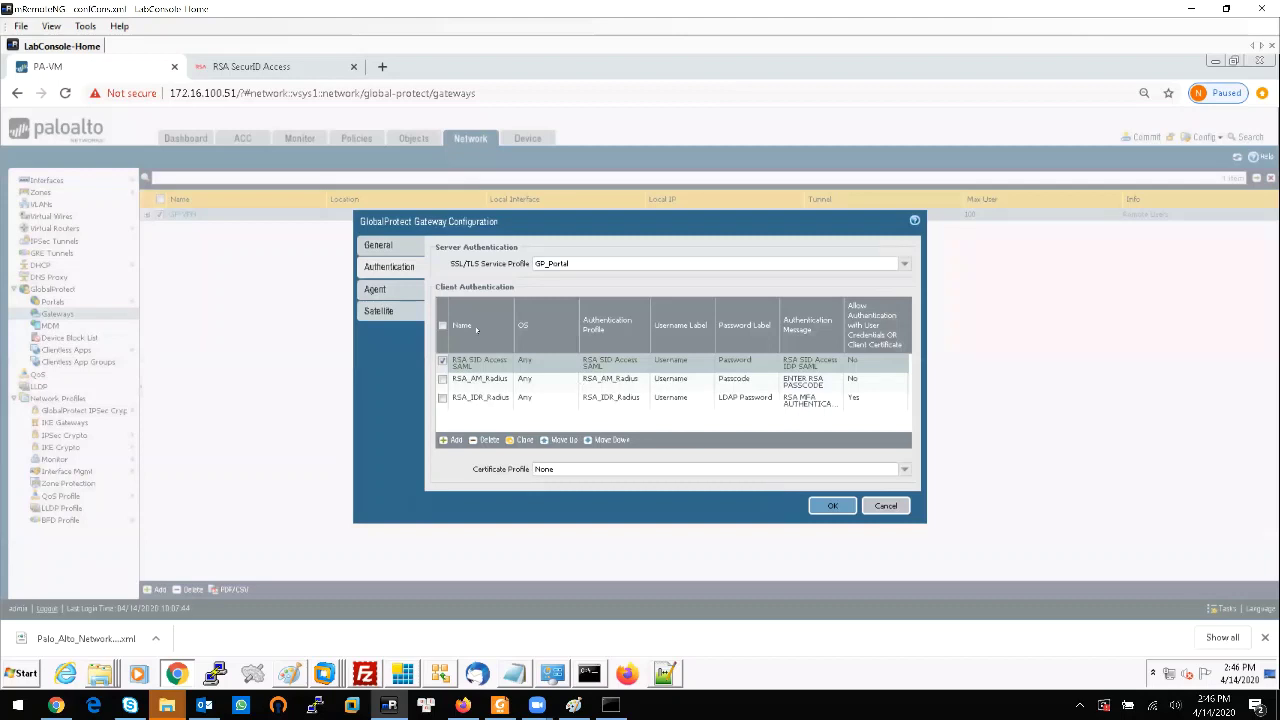
left_click(885, 506)
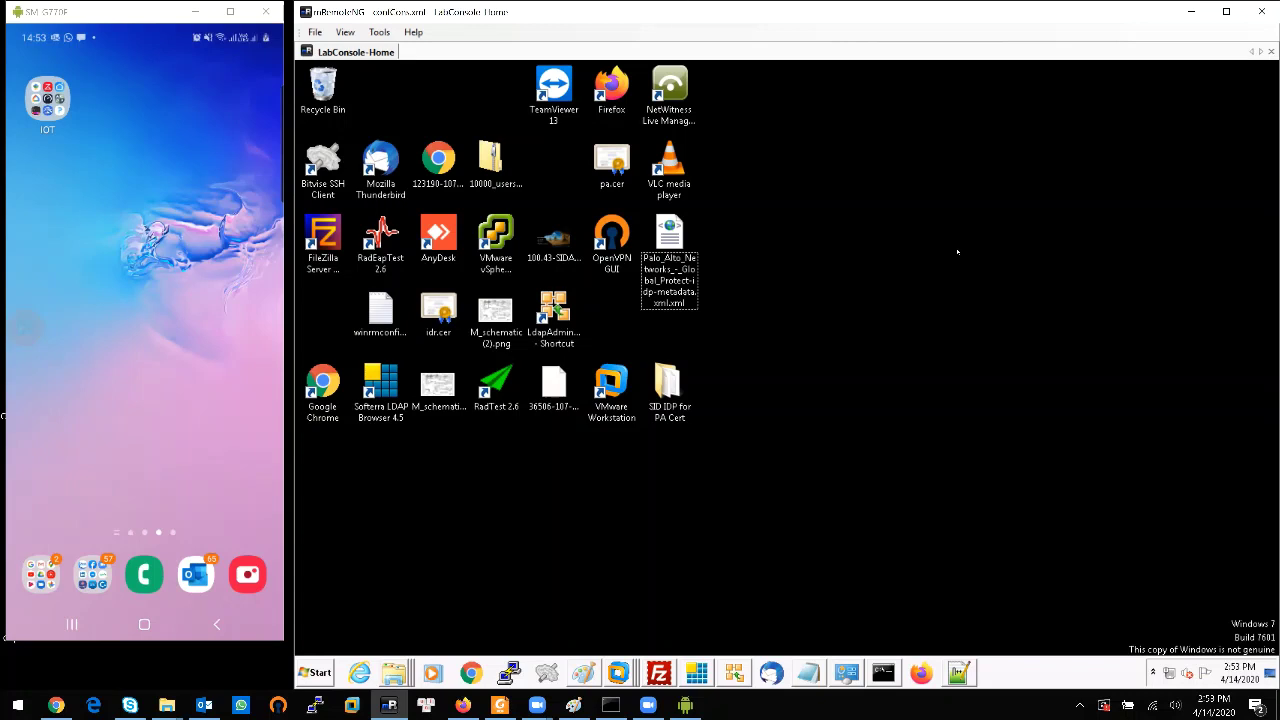
Load the GlobalProtect portal at 10.10.1.141 in Firefox, reaching the RSA sign-in page
left_click(975, 592)
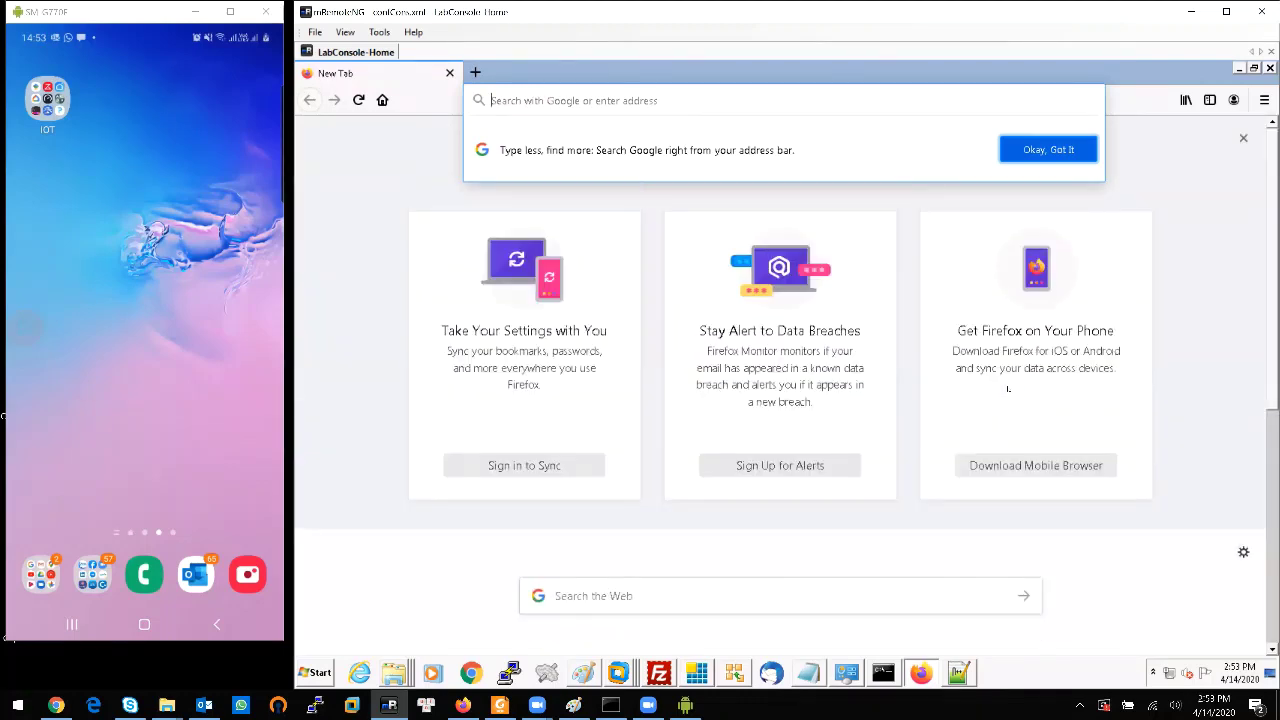
type("10.10.")
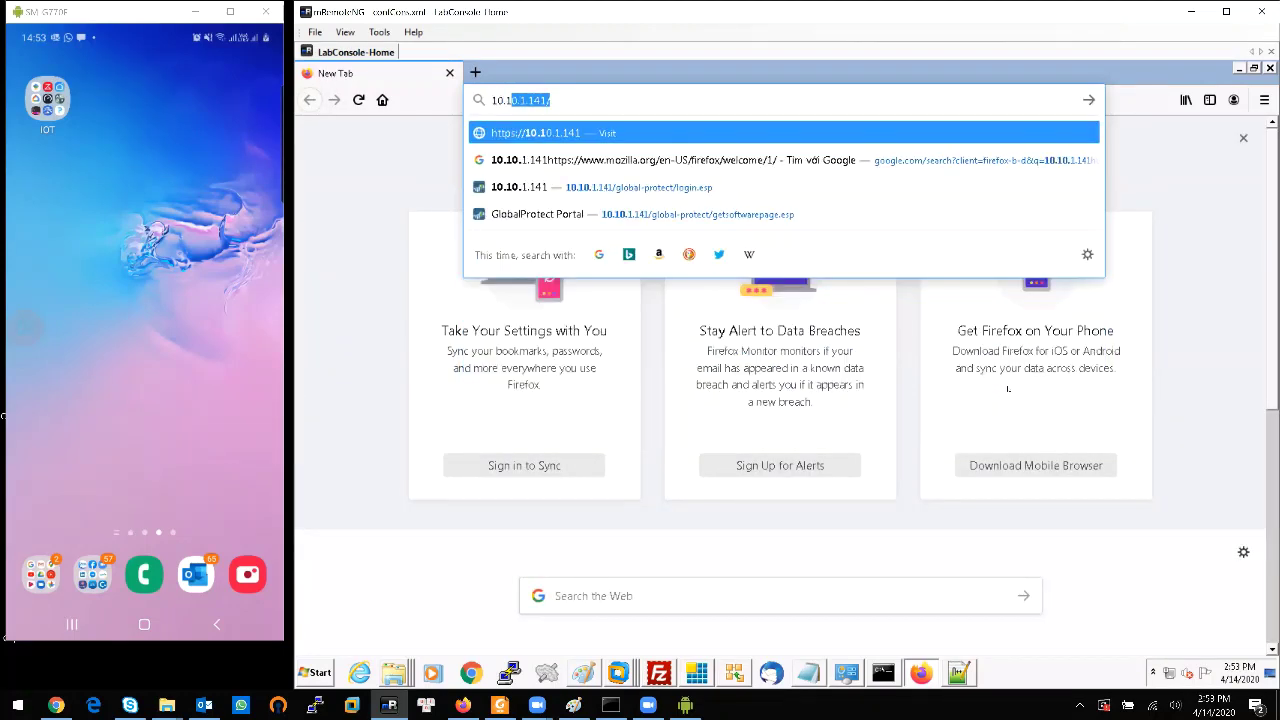
type("1.")
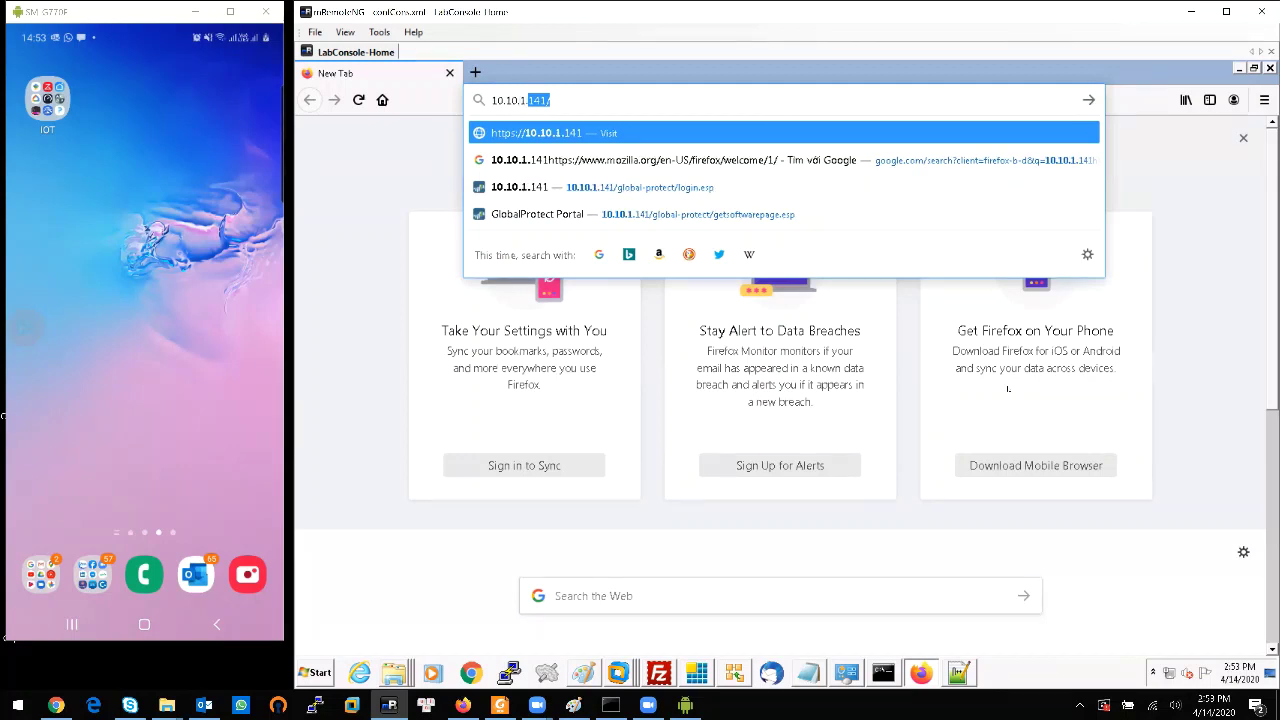
type("141")
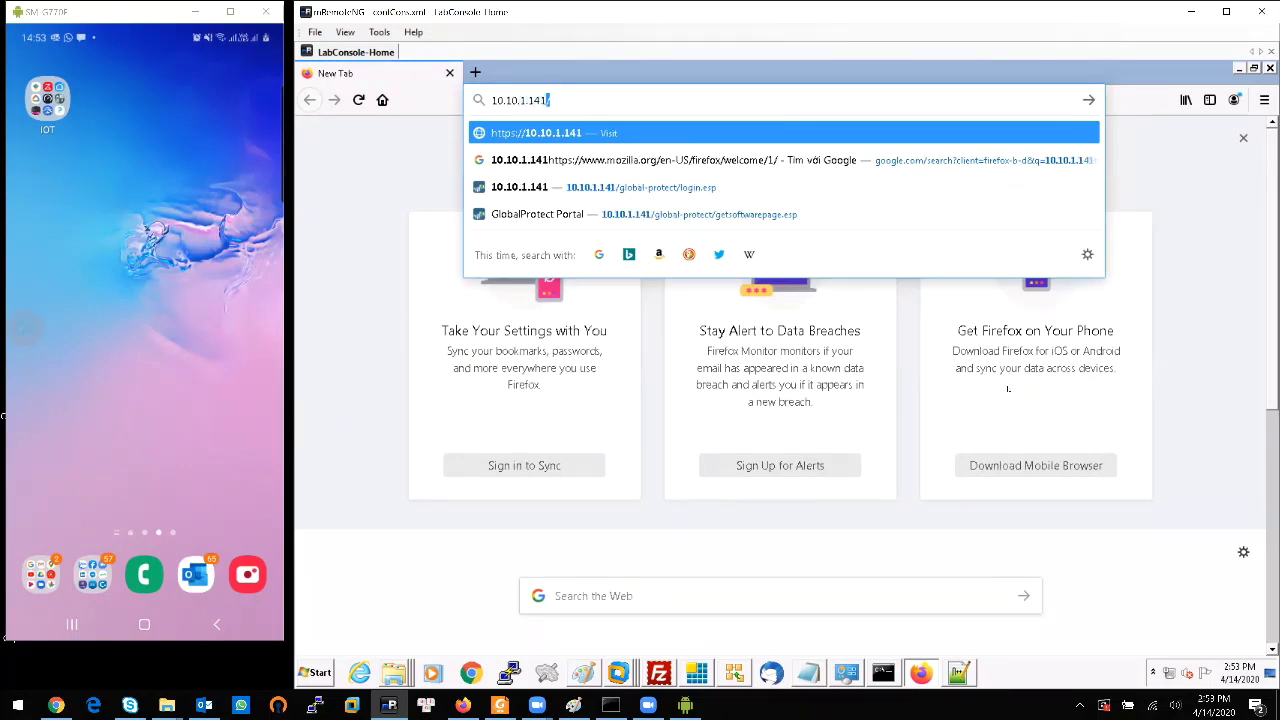
key("Return")
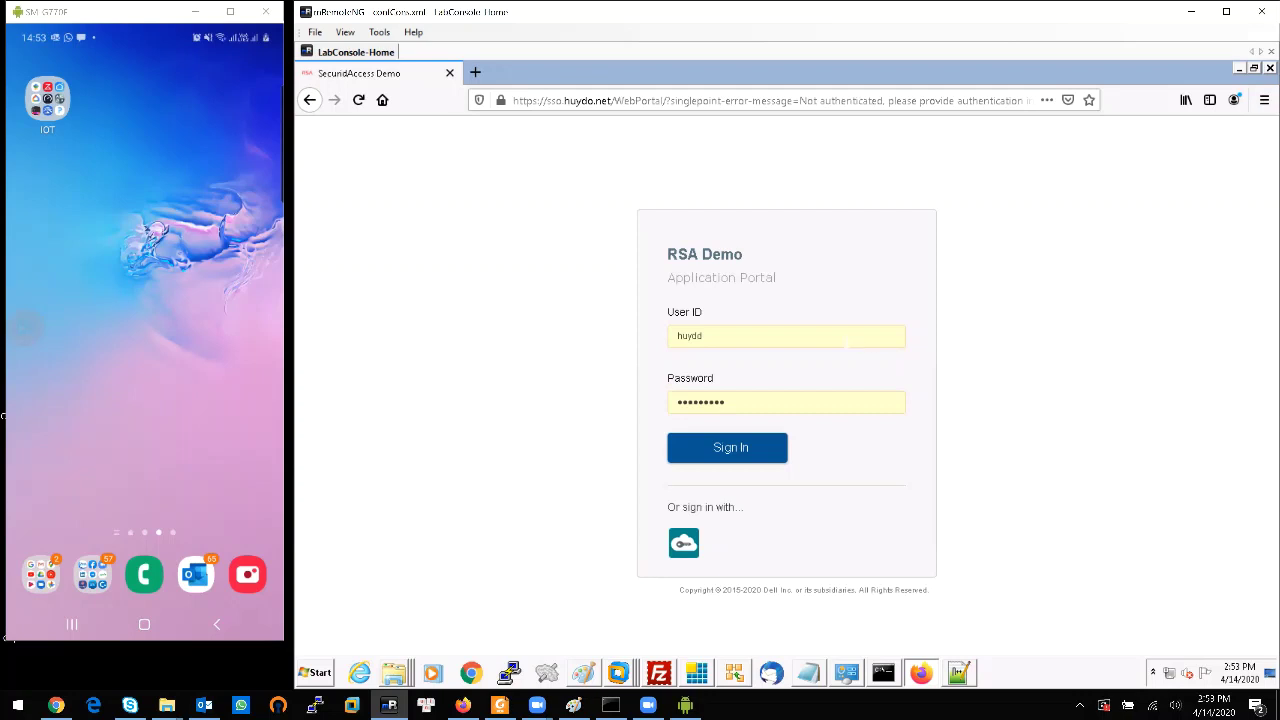
Sign in through RSA SecurID Access, allow location, skip remembering the browser, then close Firefox
left_click(830, 405)
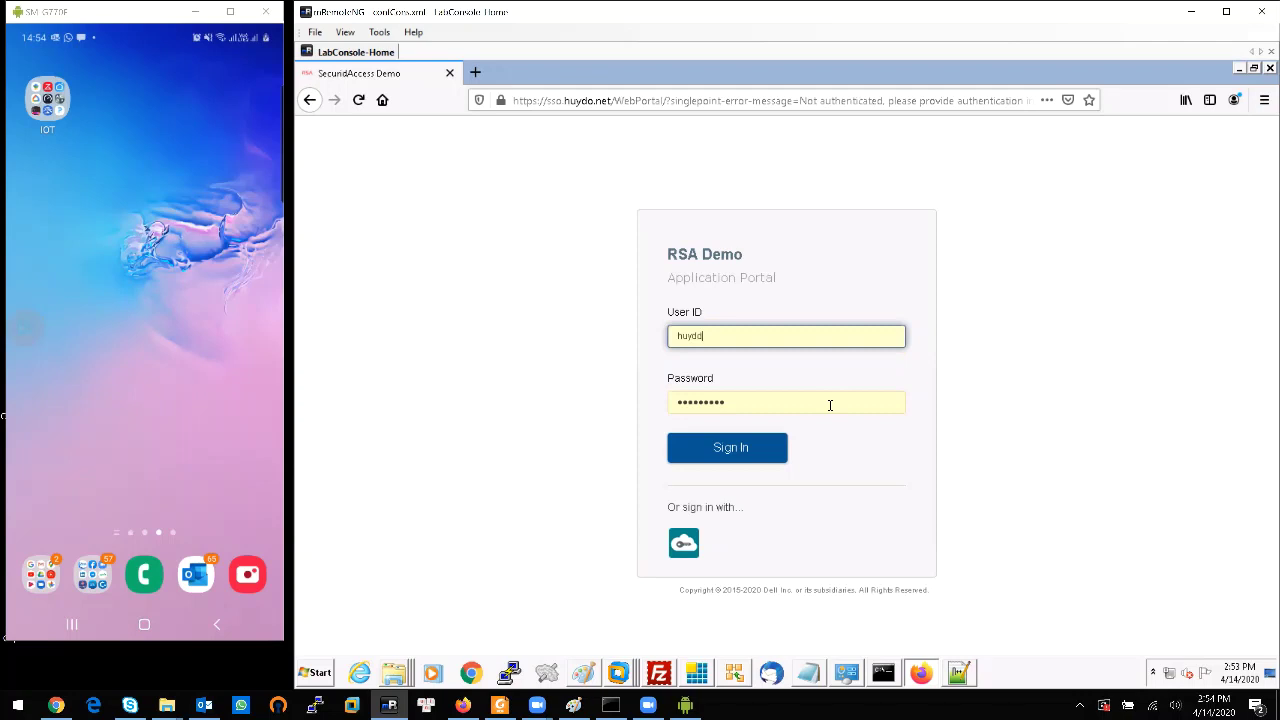
left_click(879, 401)
left_click(722, 450)
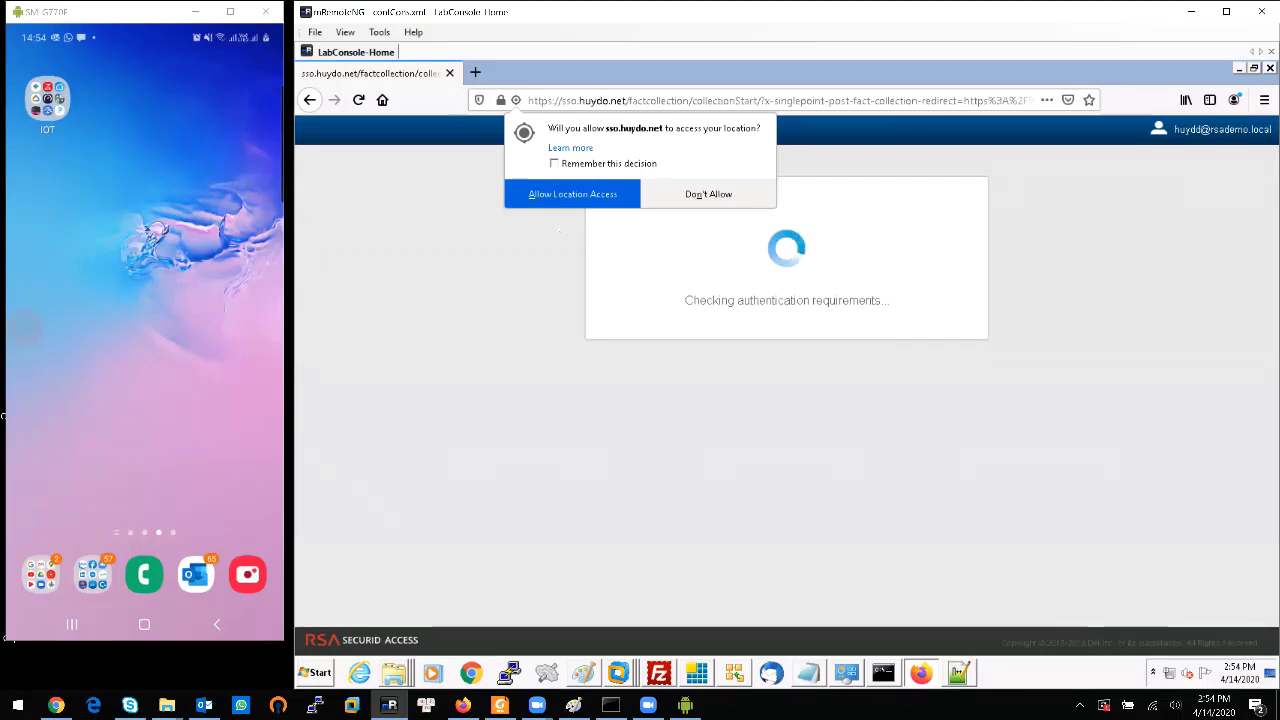
left_click(598, 194)
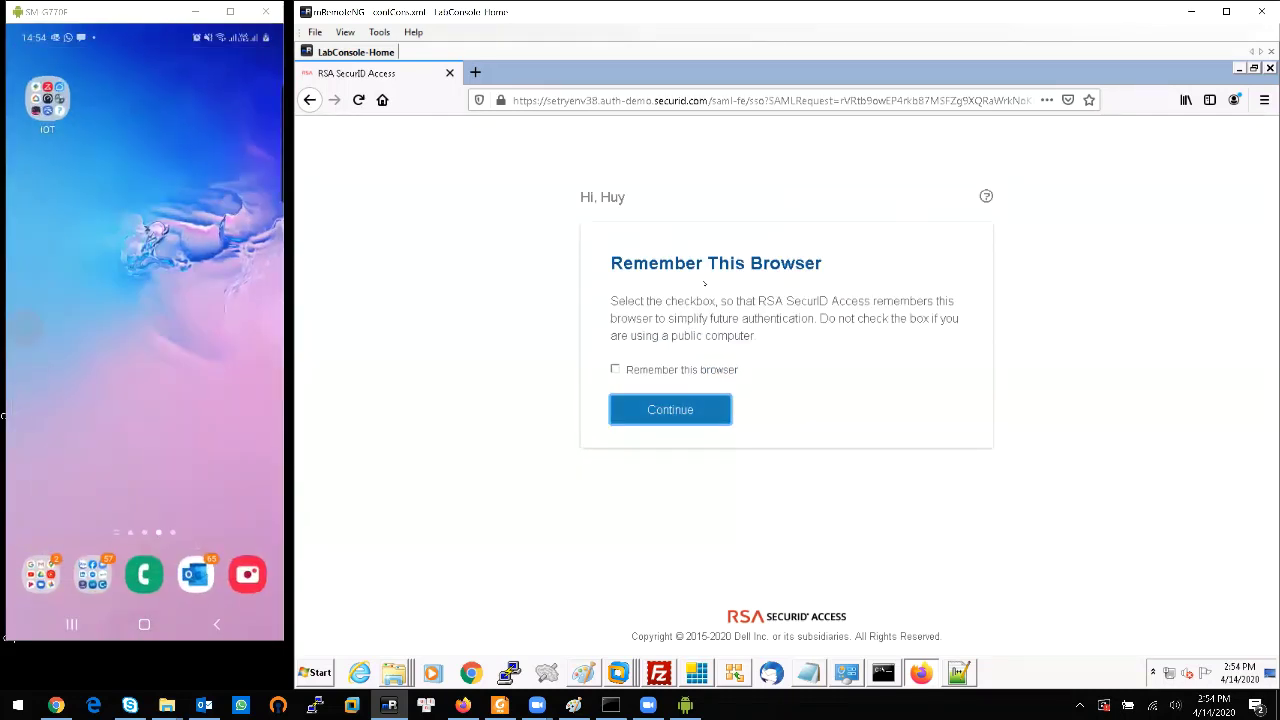
left_click(698, 418)
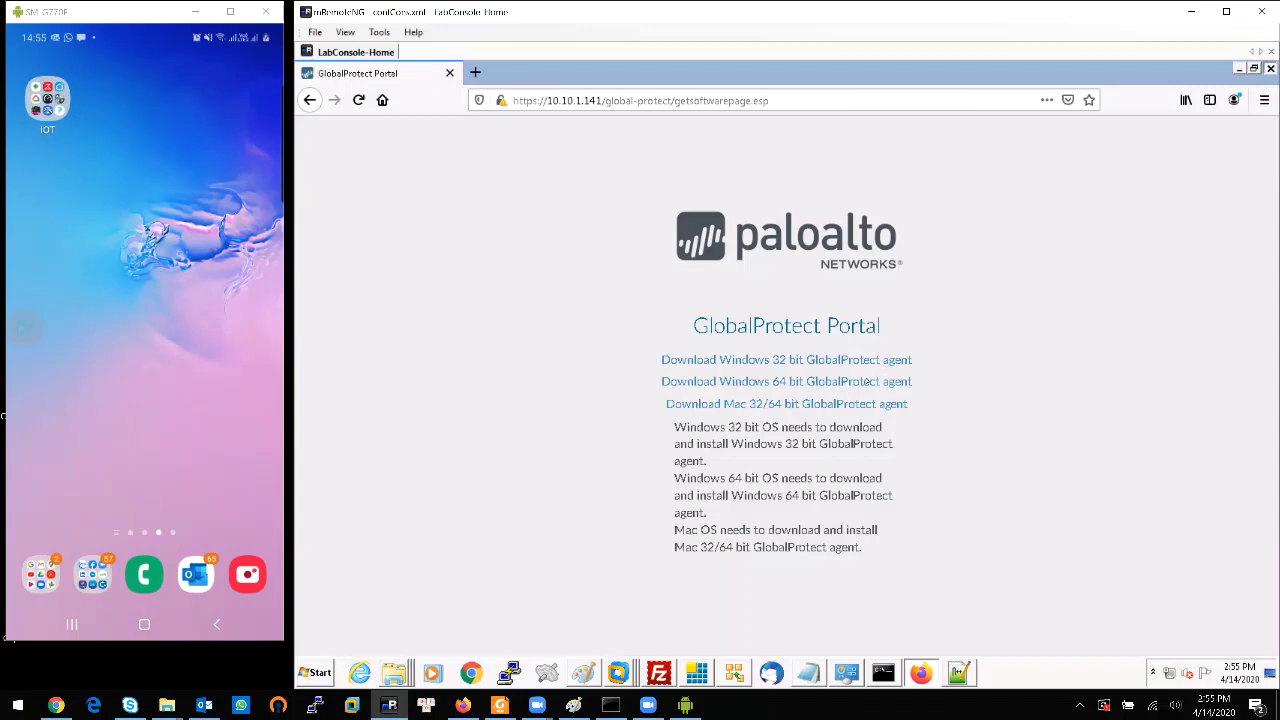
left_click(1270, 67)
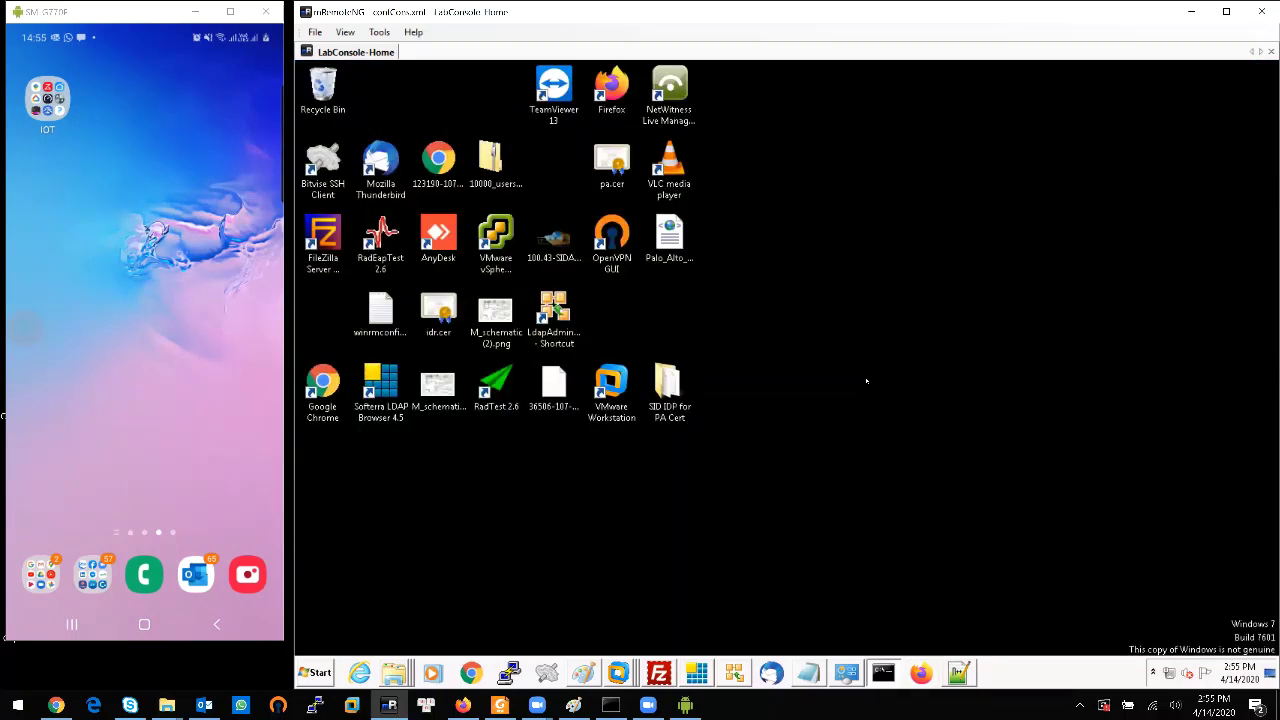
Check in the GlobalProtect agent settings that portal 10.10.1.141 is configured
left_click(1153, 673)
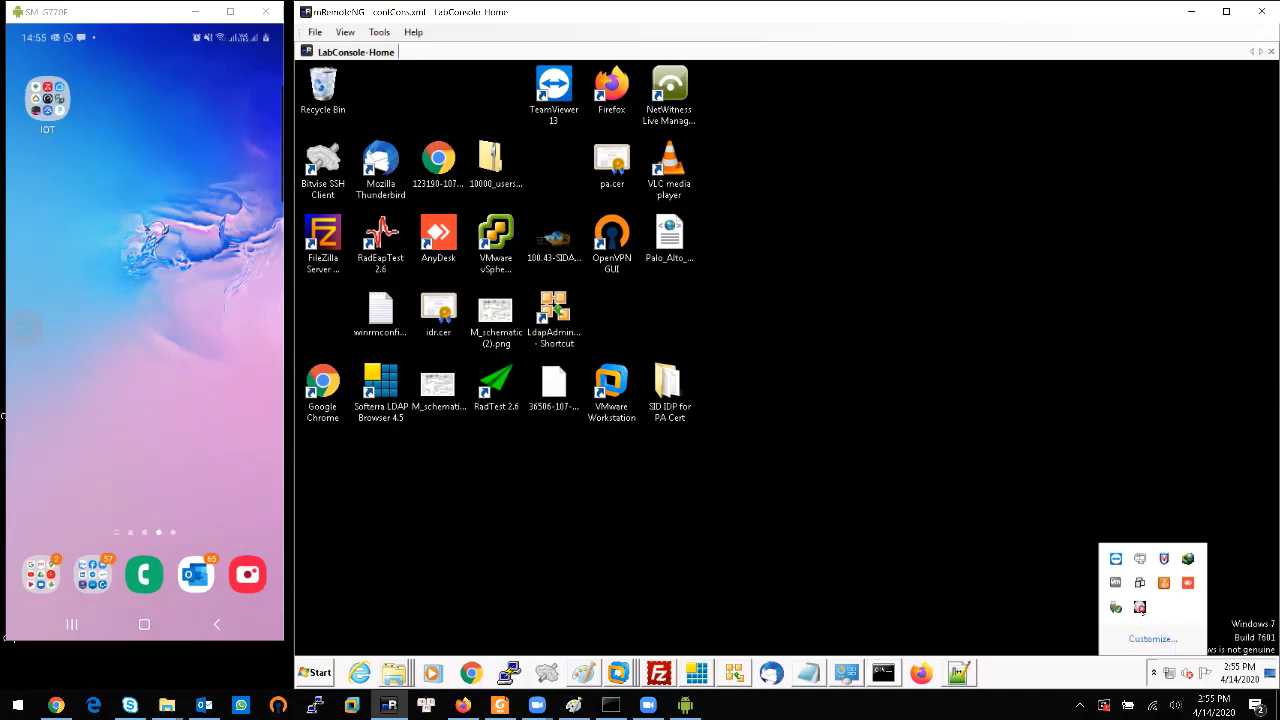
left_click(1140, 607)
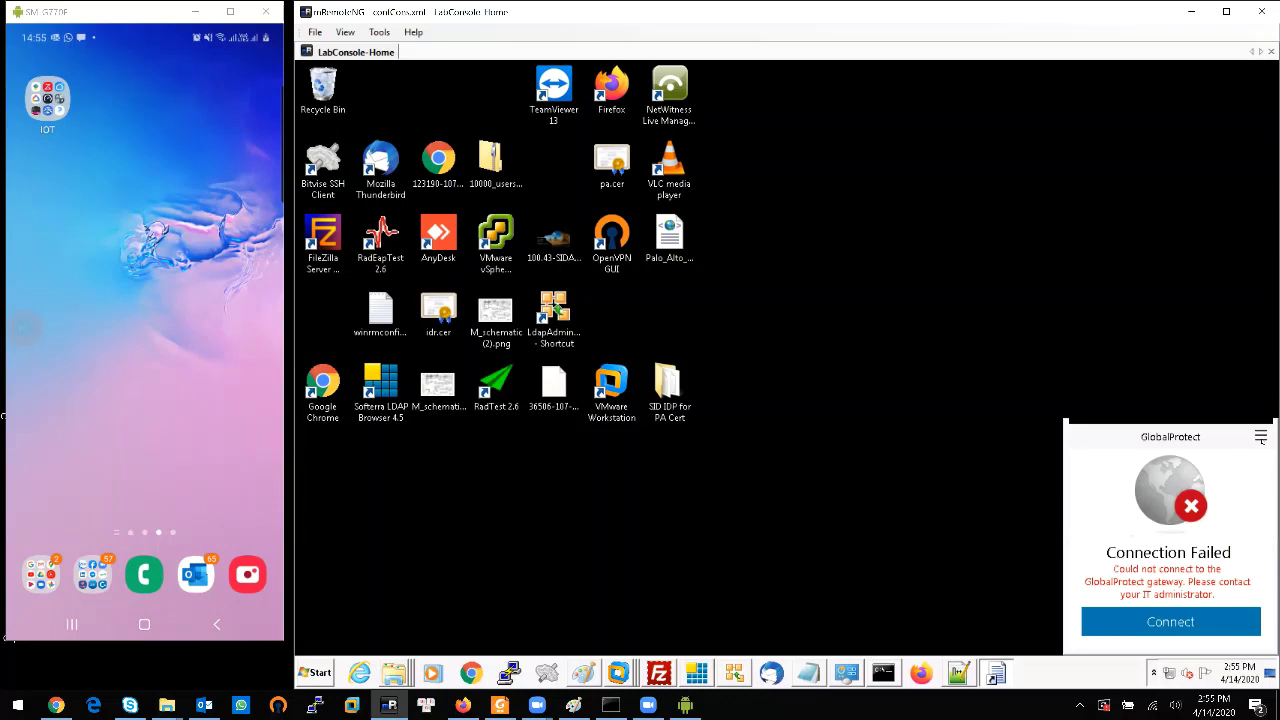
left_click(1261, 437)
left_click(1195, 448)
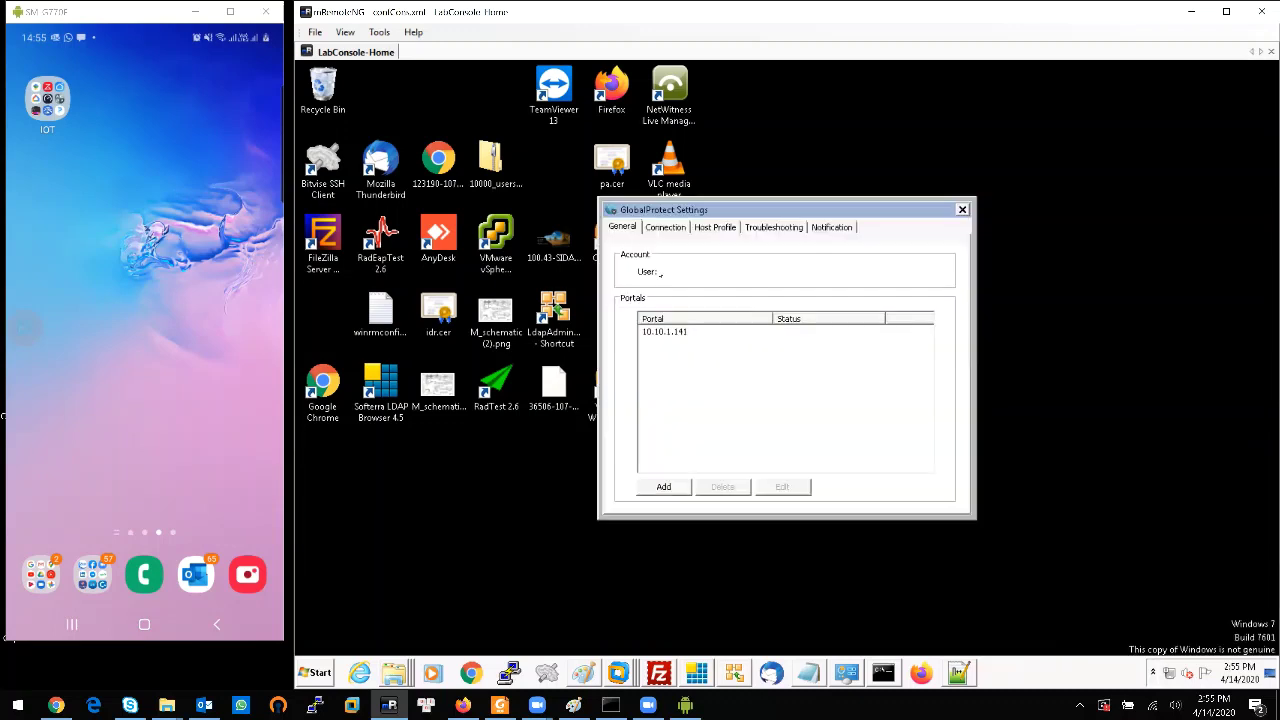
left_click(806, 332)
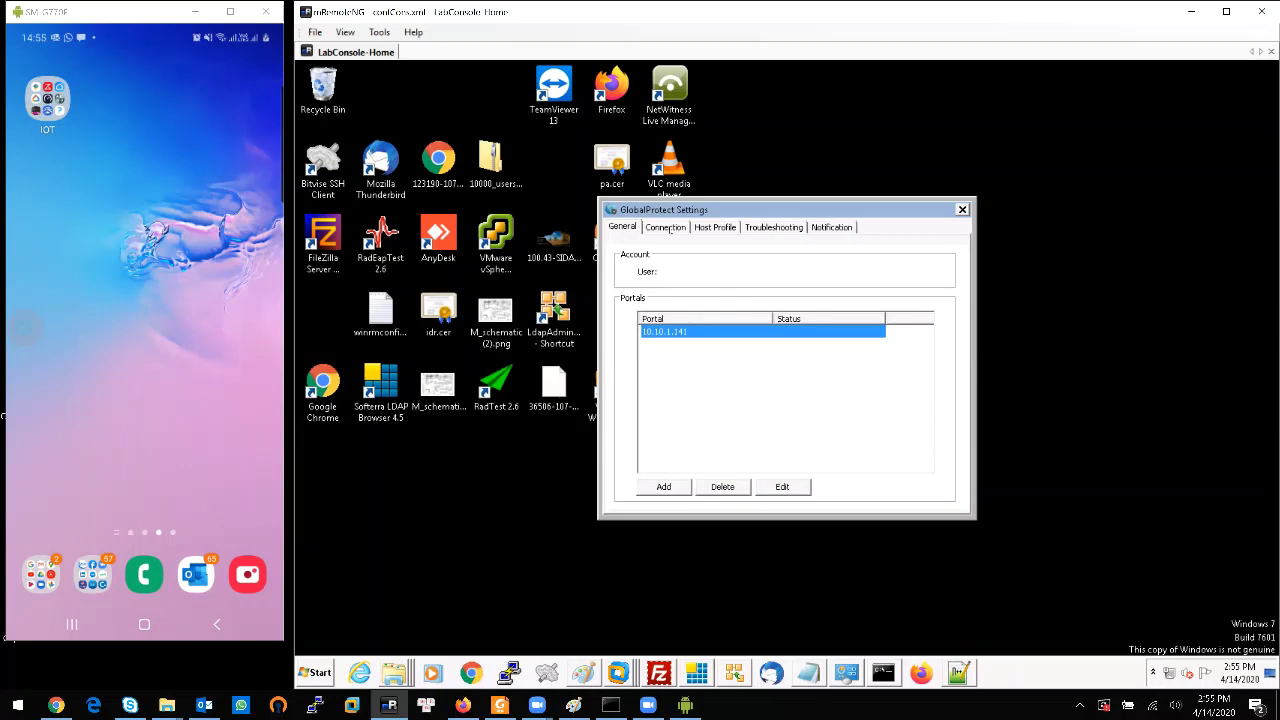
left_click(667, 228)
left_click(625, 228)
left_click(962, 211)
Start the GlobalProtect connection so the RSA Demo sign-in window appears
left_click(1153, 672)
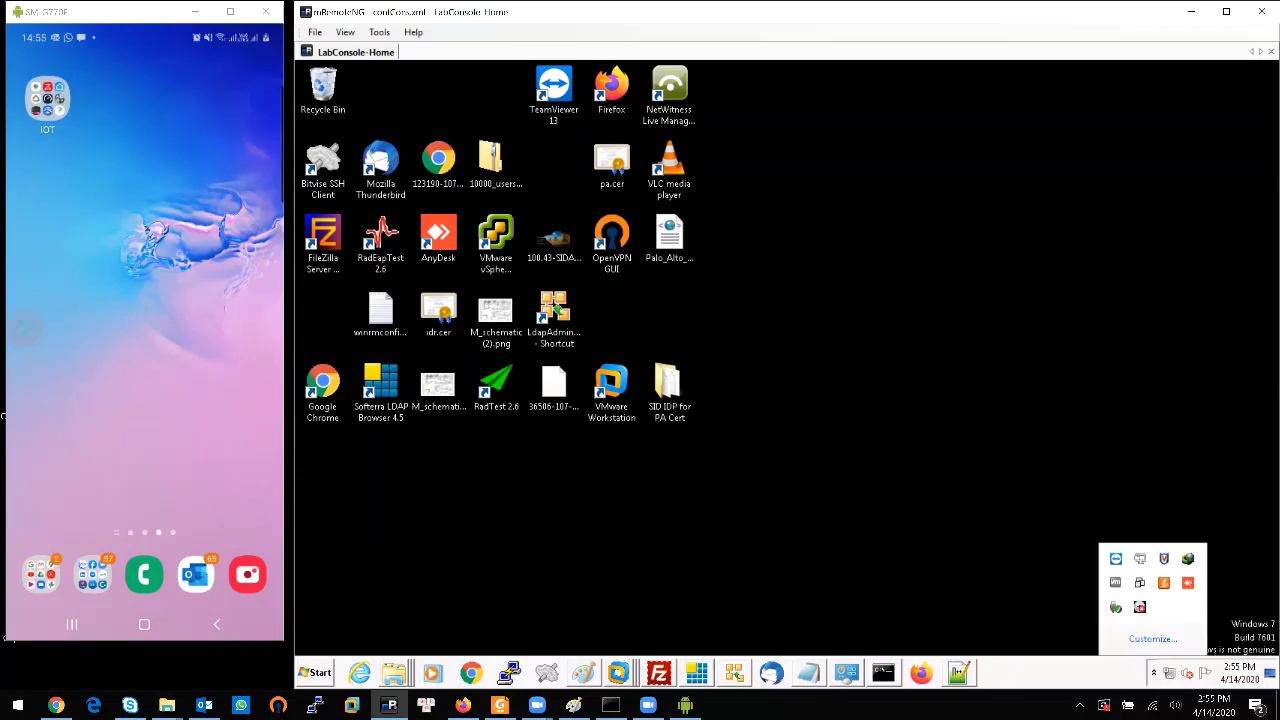
left_click(1140, 607)
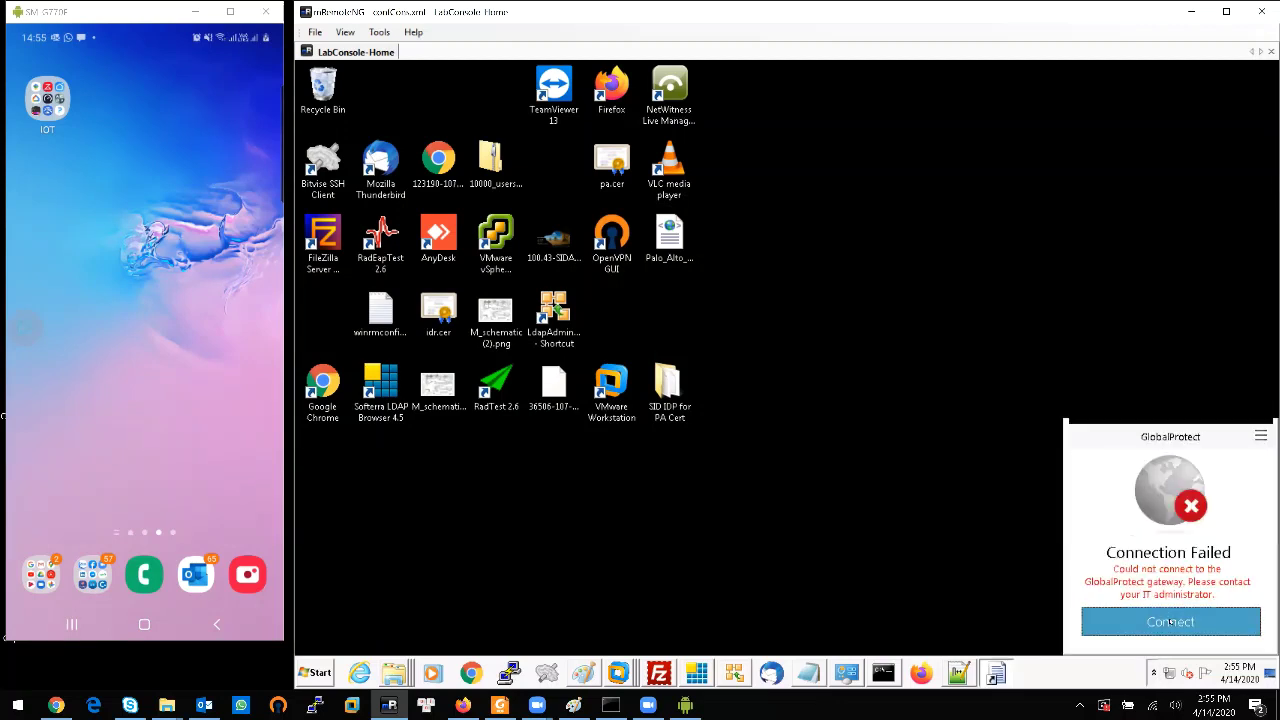
left_click(1170, 622)
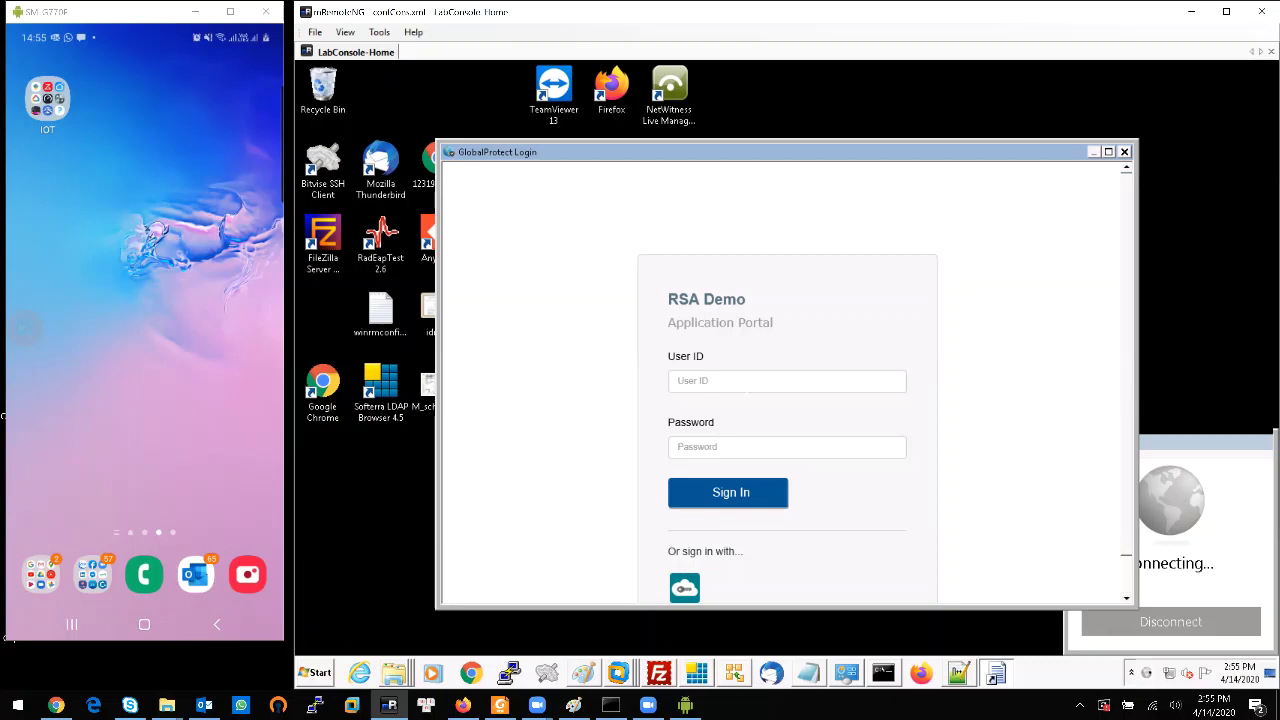
Enter the user's User ID and password in the GlobalProtect Login window and sign in
type("huydd")
key("Tab")
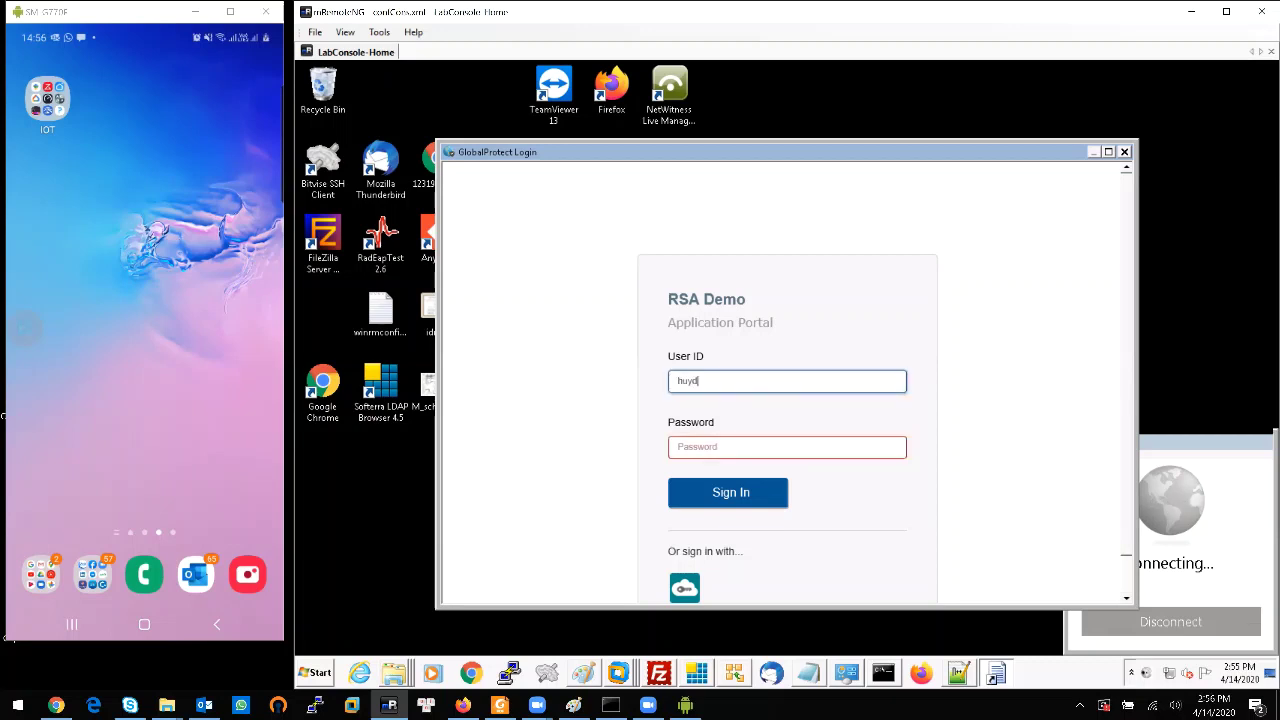
type("********")
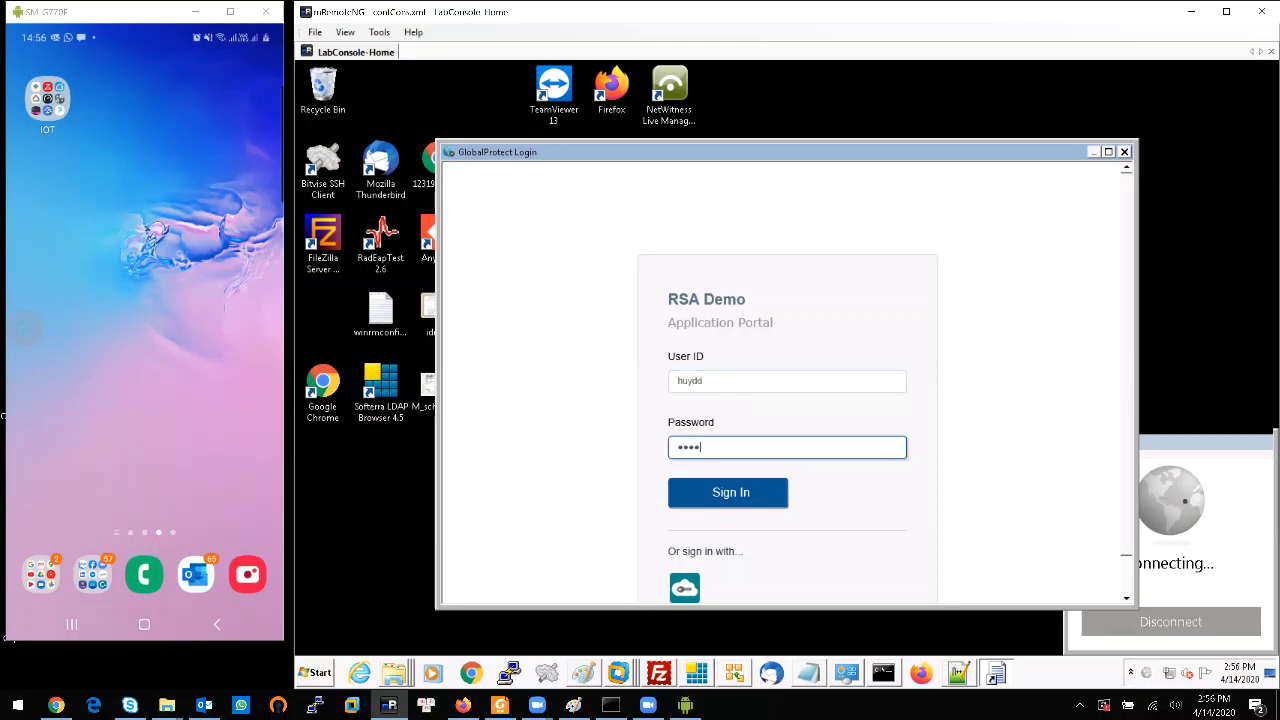
type("*")
key("Return")
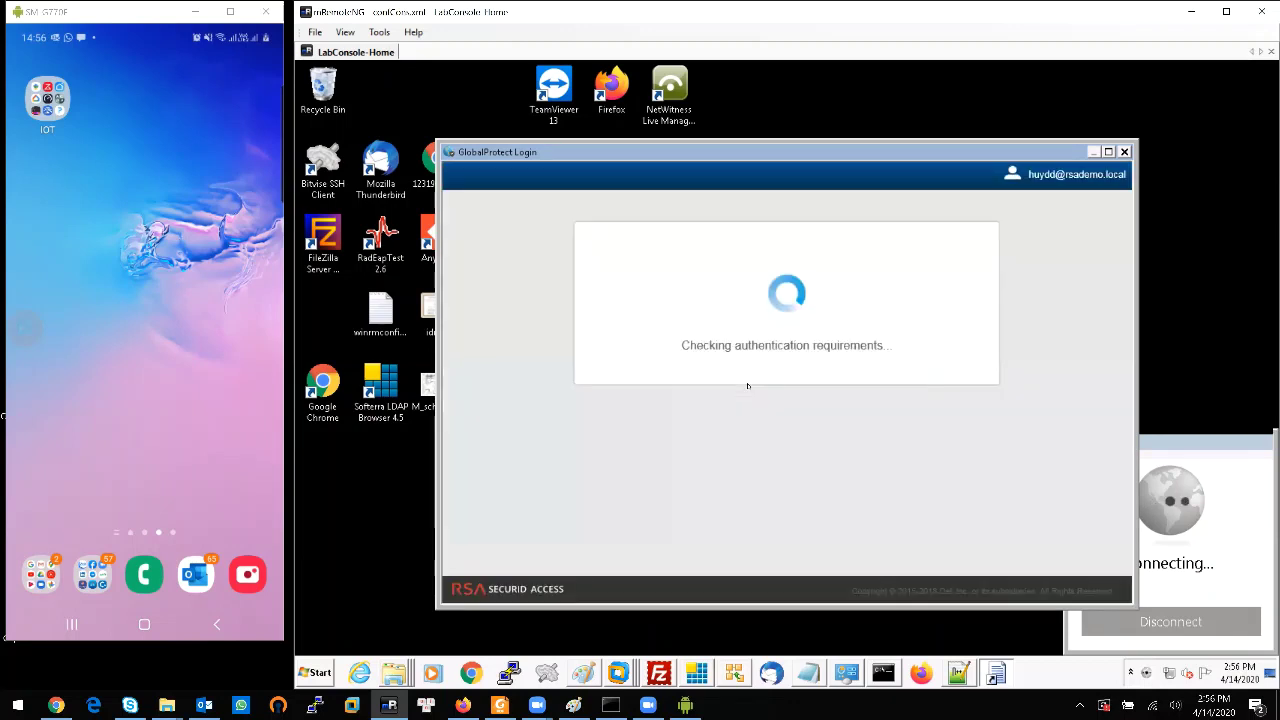